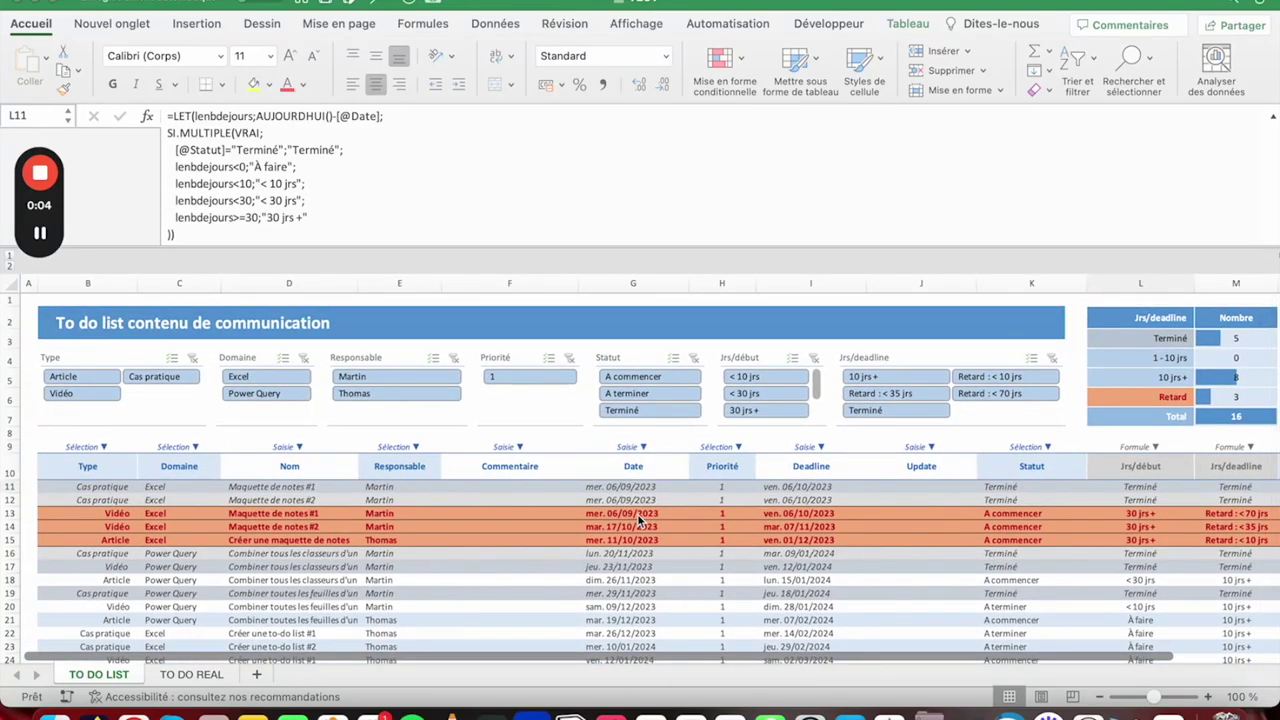
# - Inspect the first task's Jrs/deadline formula in the finished reference table
pyautogui.hscroll(2, 638, 520)
pyautogui.hscroll(5, 800, 500)
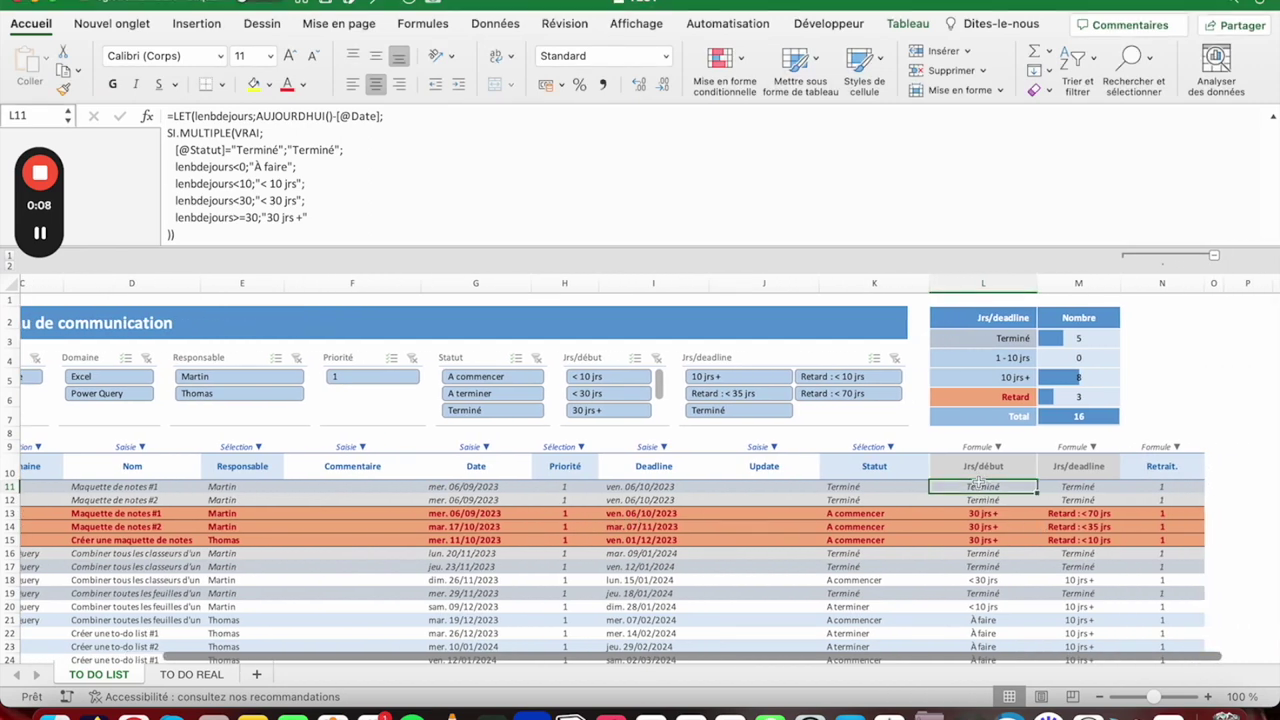
pyautogui.click(1052, 484)
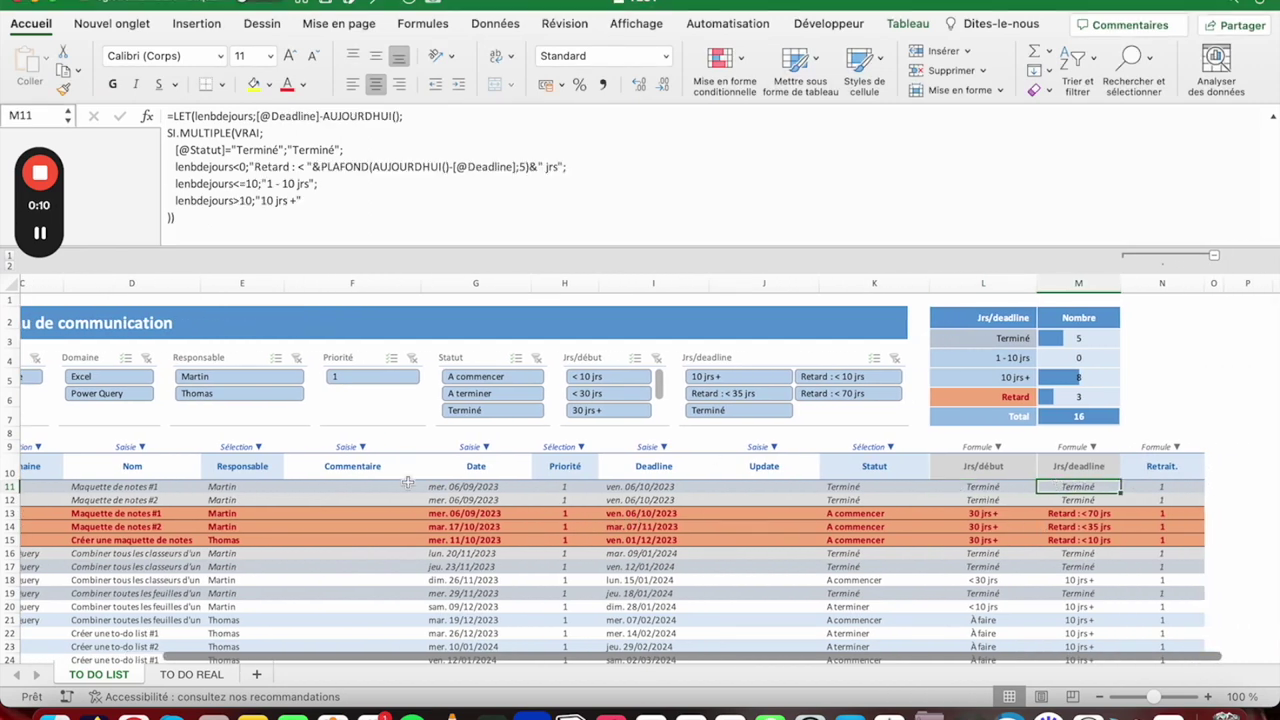
pyautogui.hscroll(-5, 408, 482)
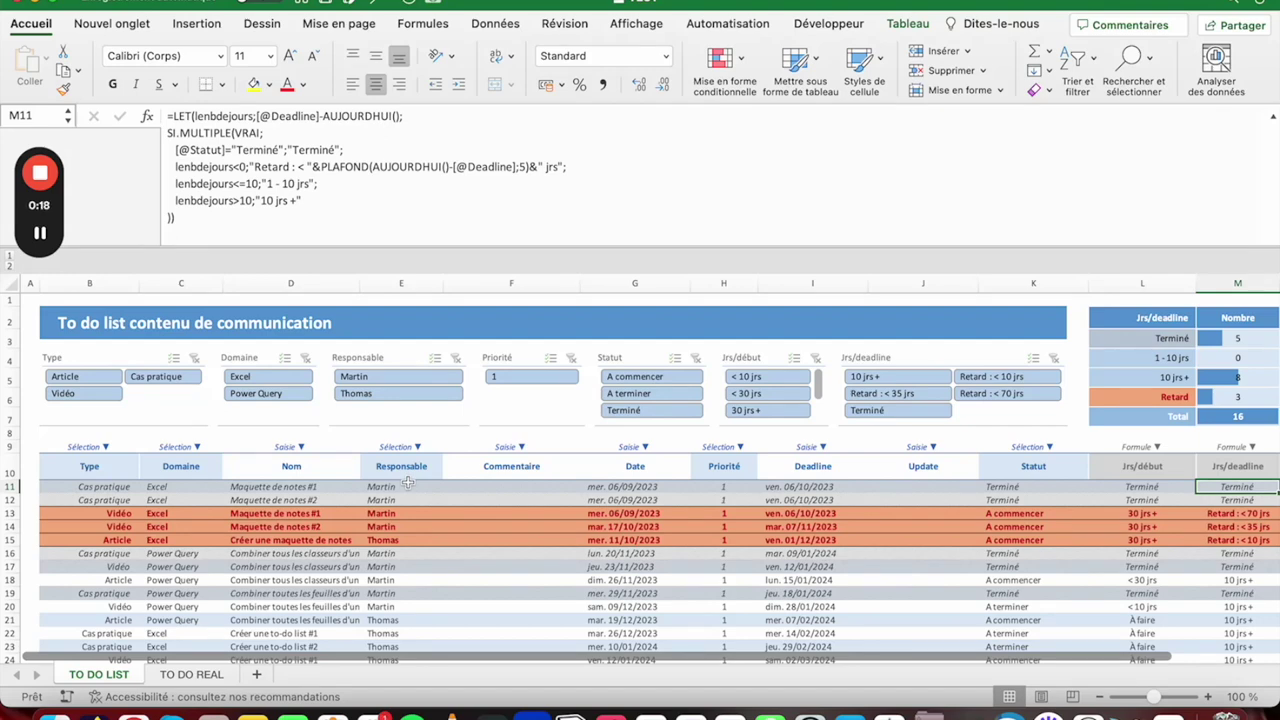
pyautogui.scroll(-2, 114, 540)
pyautogui.scroll(2, 114, 540)
# - Review the first task's Domaine, Nom, Responsable, Date, Deadline and Statut values
pyautogui.click(180, 486)
pyautogui.click(300, 487)
pyautogui.click(384, 486)
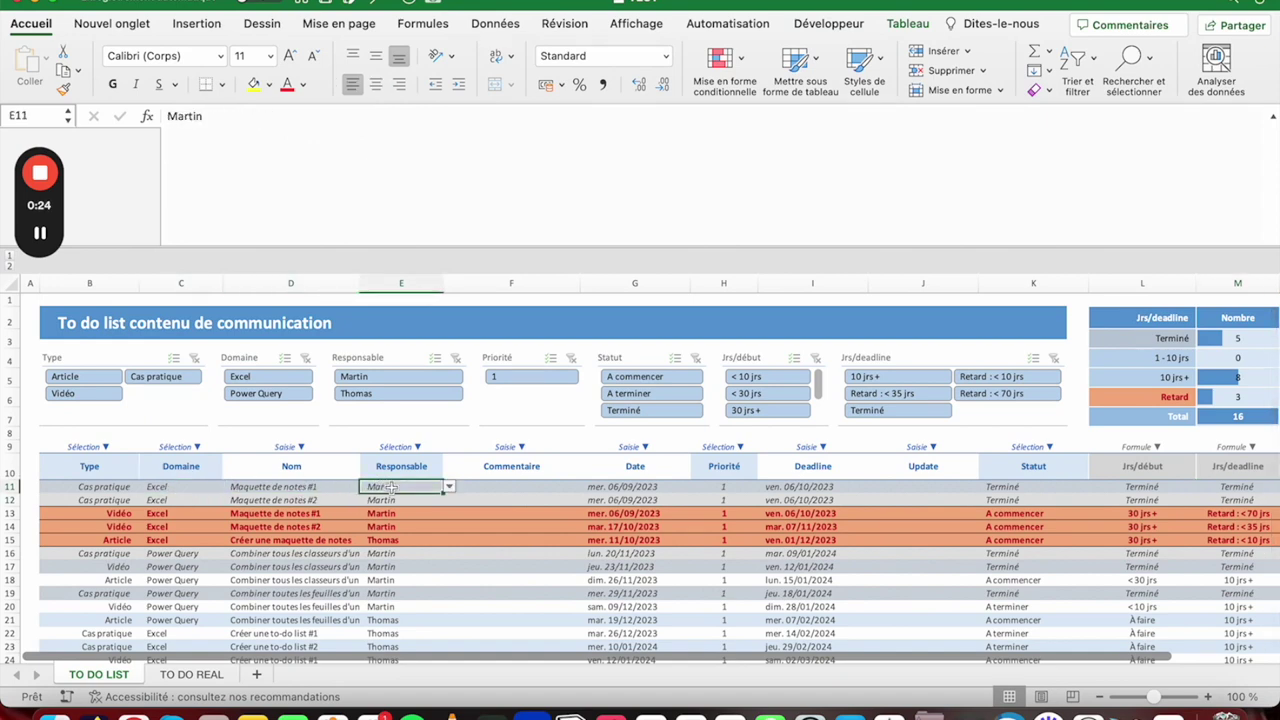
pyautogui.click(612, 486)
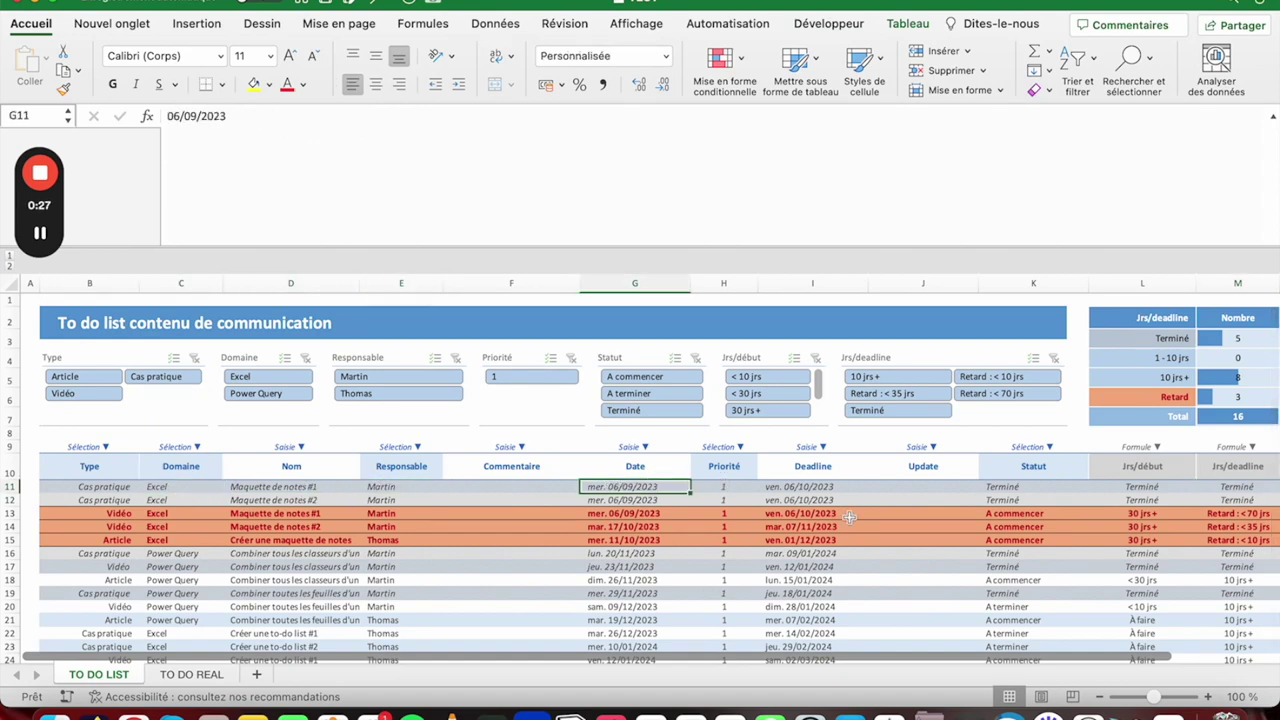
pyautogui.click(813, 490)
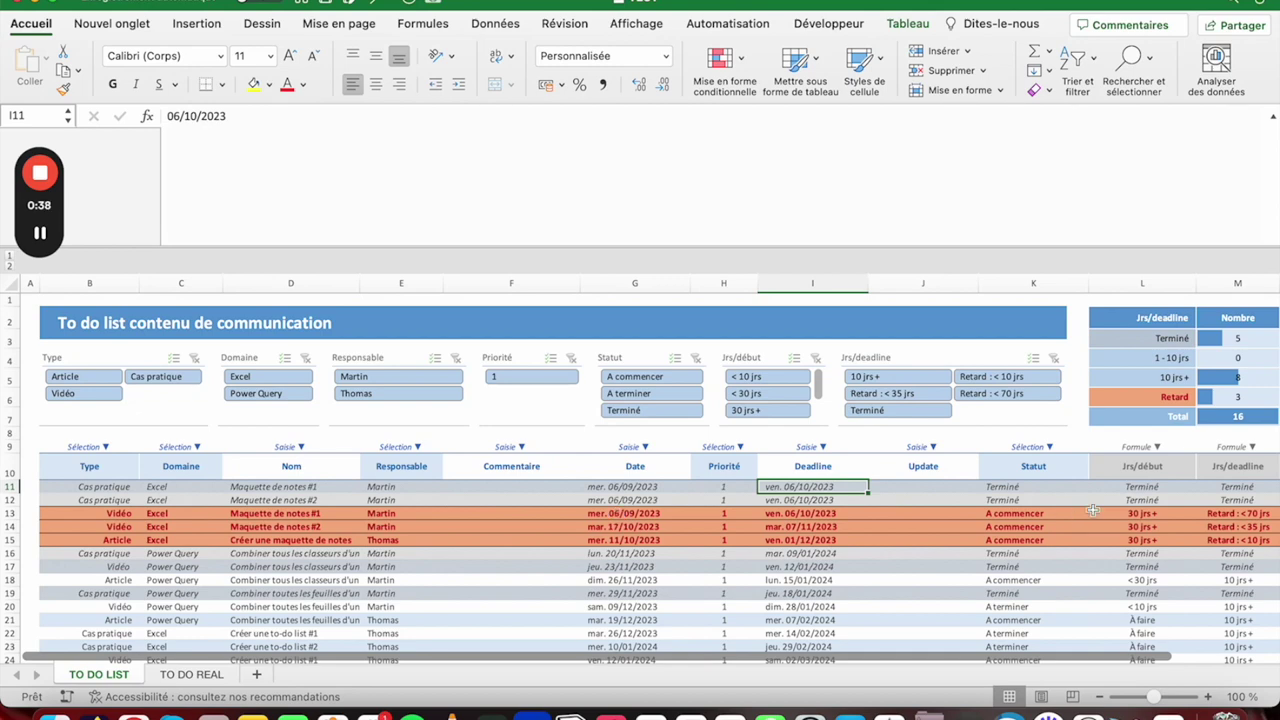
pyautogui.click(1018, 488)
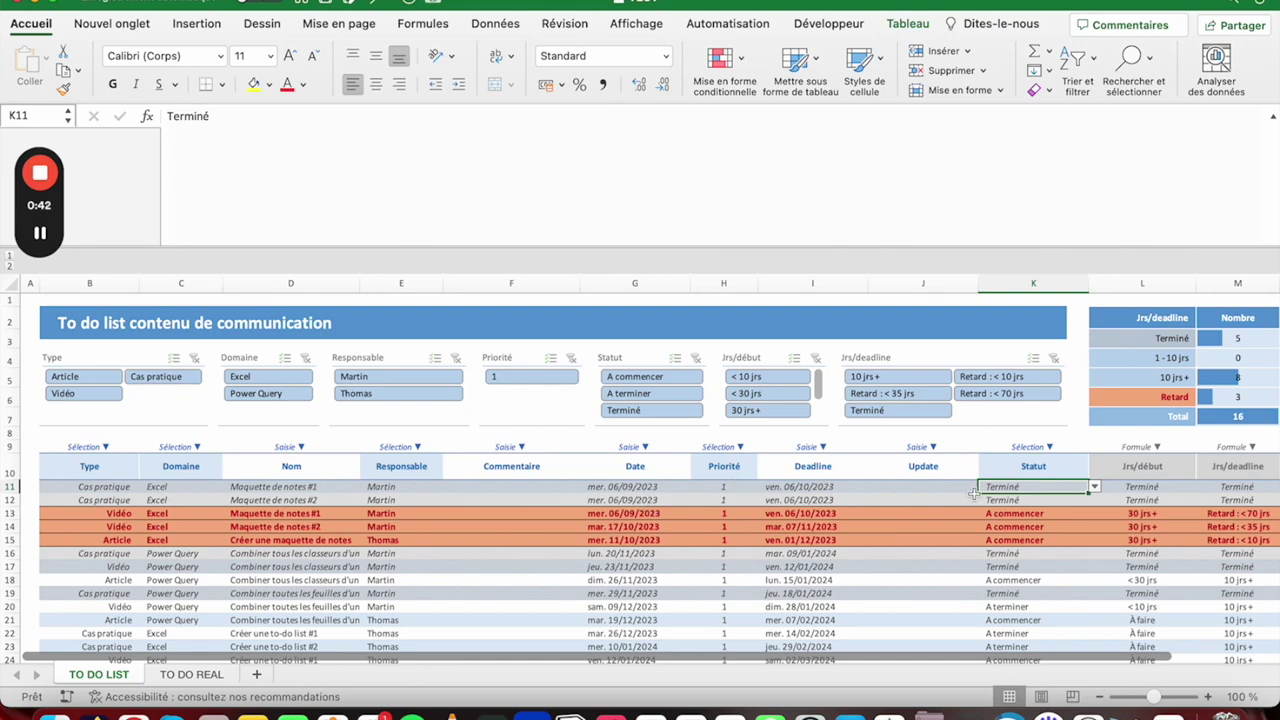
# - Check the Jrs/début formula and its results in rows 14, 18, 20 and 21
pyautogui.hscroll(2, 975, 495)
pyautogui.click(1007, 488)
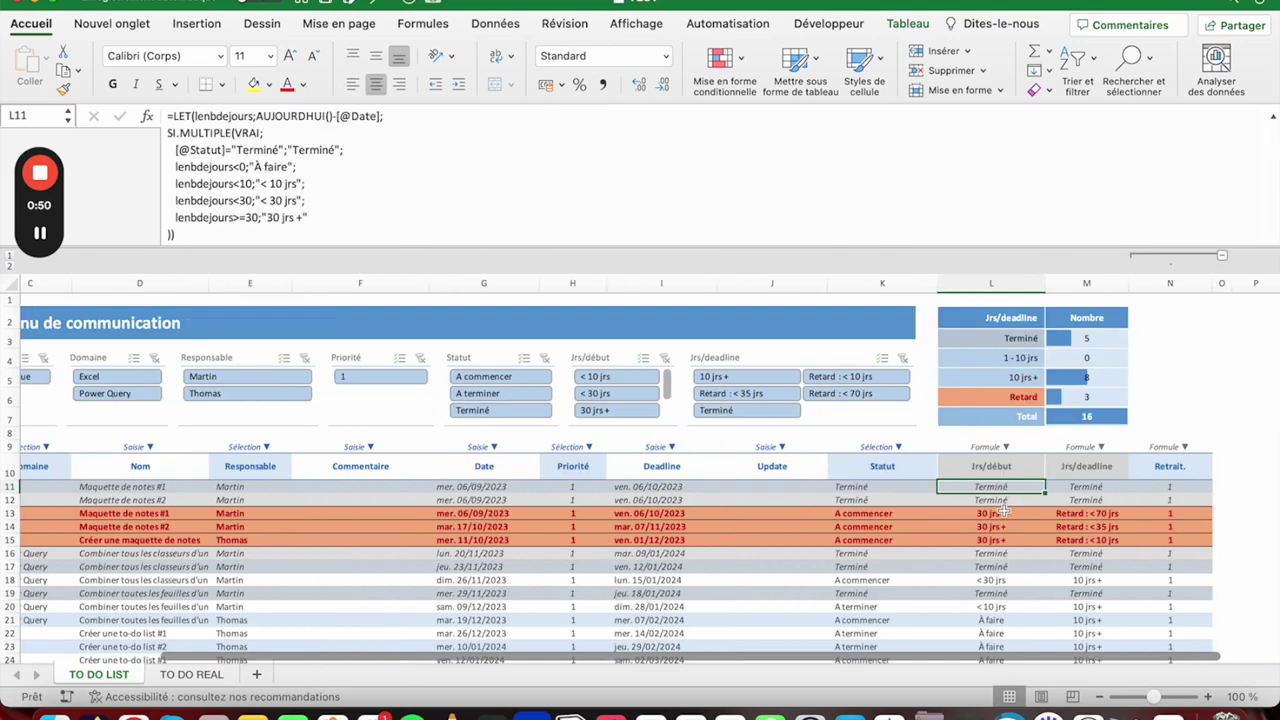
pyautogui.click(991, 527)
pyautogui.scroll(-2, 1040, 470)
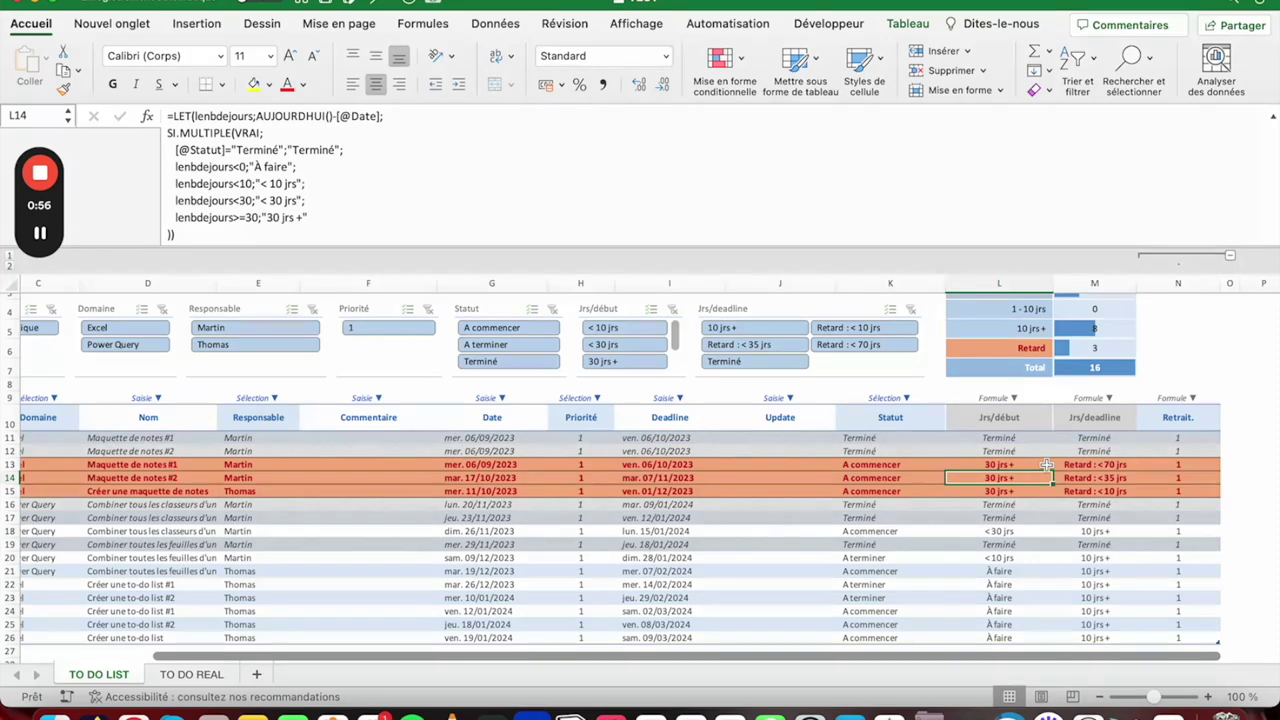
pyautogui.click(1013, 530)
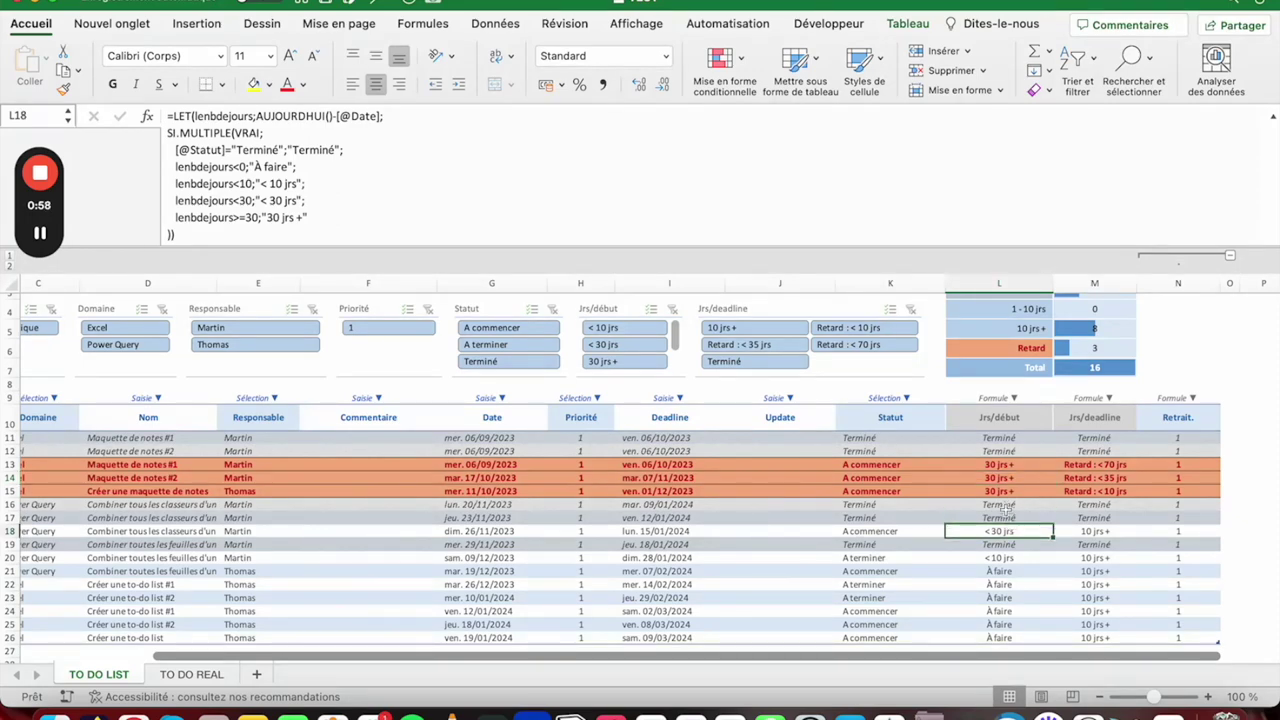
pyautogui.click(998, 558)
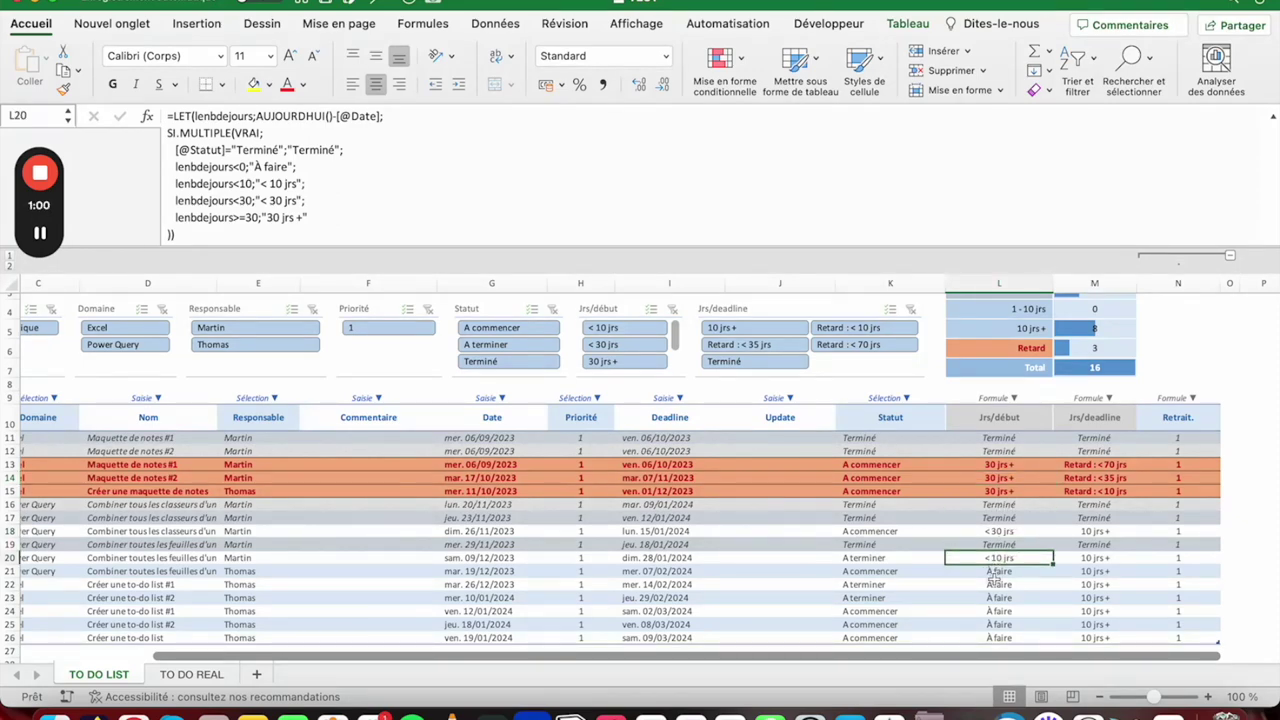
pyautogui.scroll(-1, 994, 580)
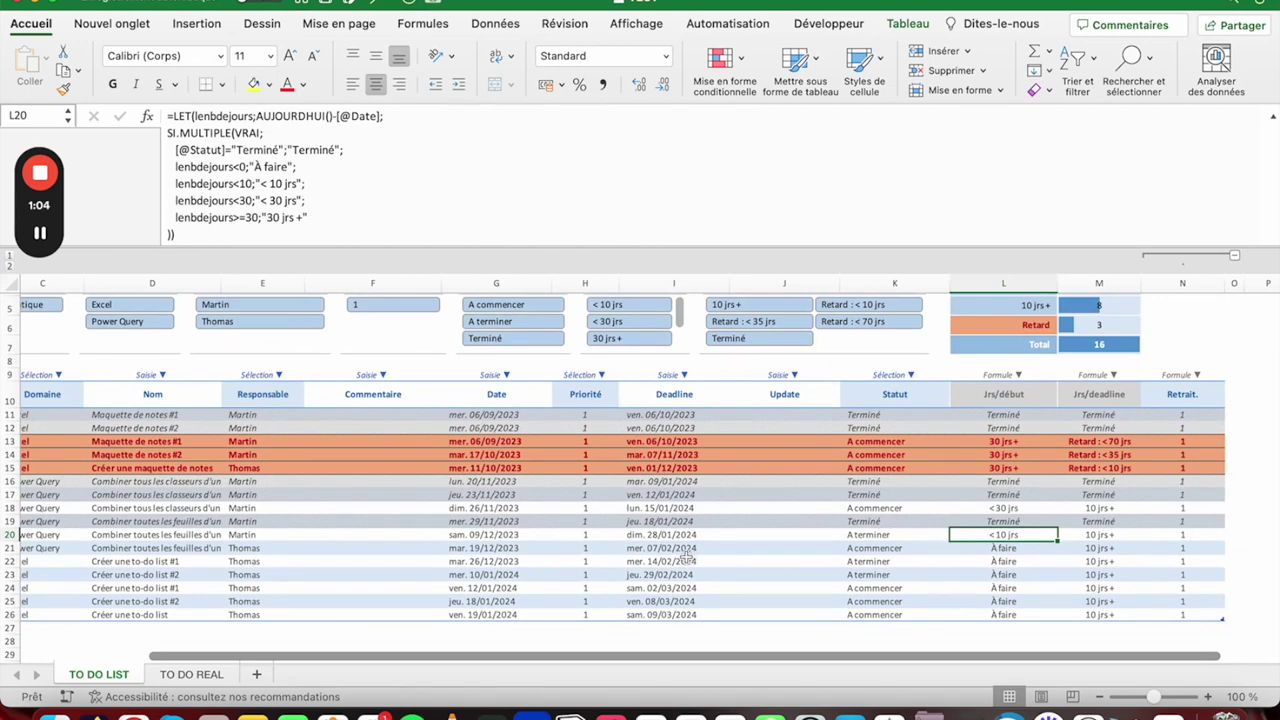
pyautogui.click(996, 548)
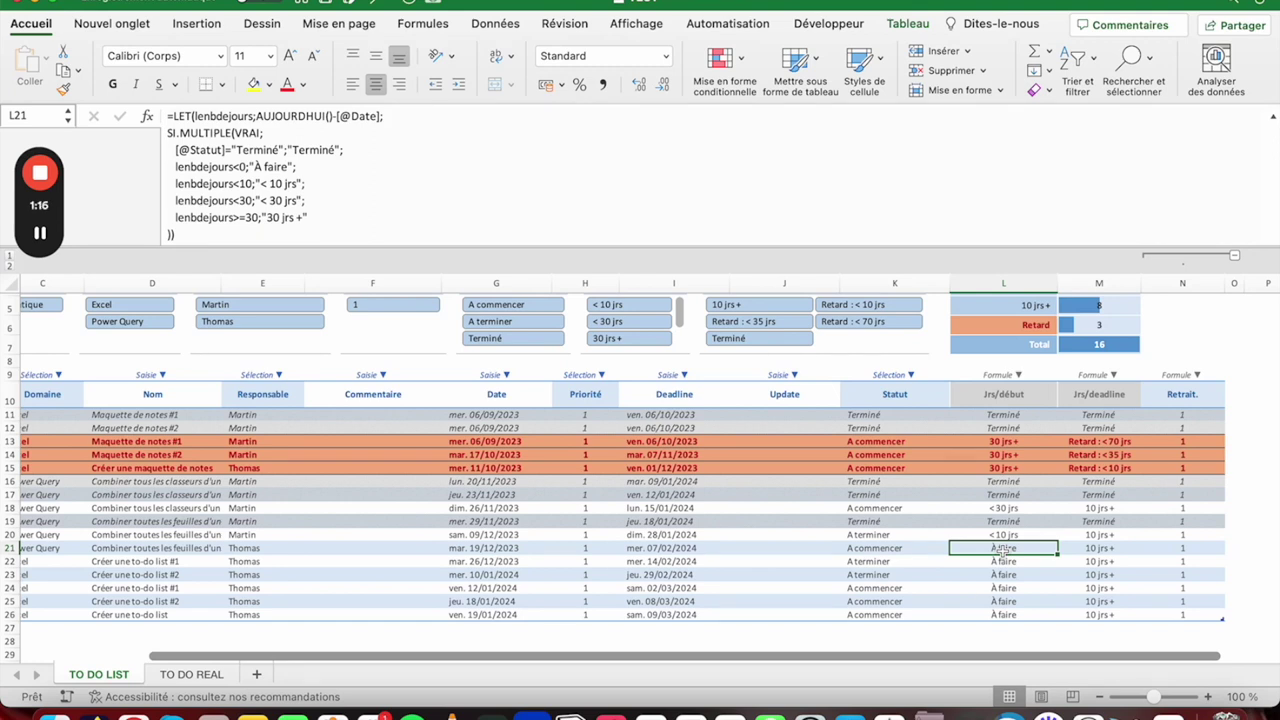
# - Check the M11 Jrs/deadline formula and its results in rows 13, 16 and 20
pyautogui.click(1098, 416)
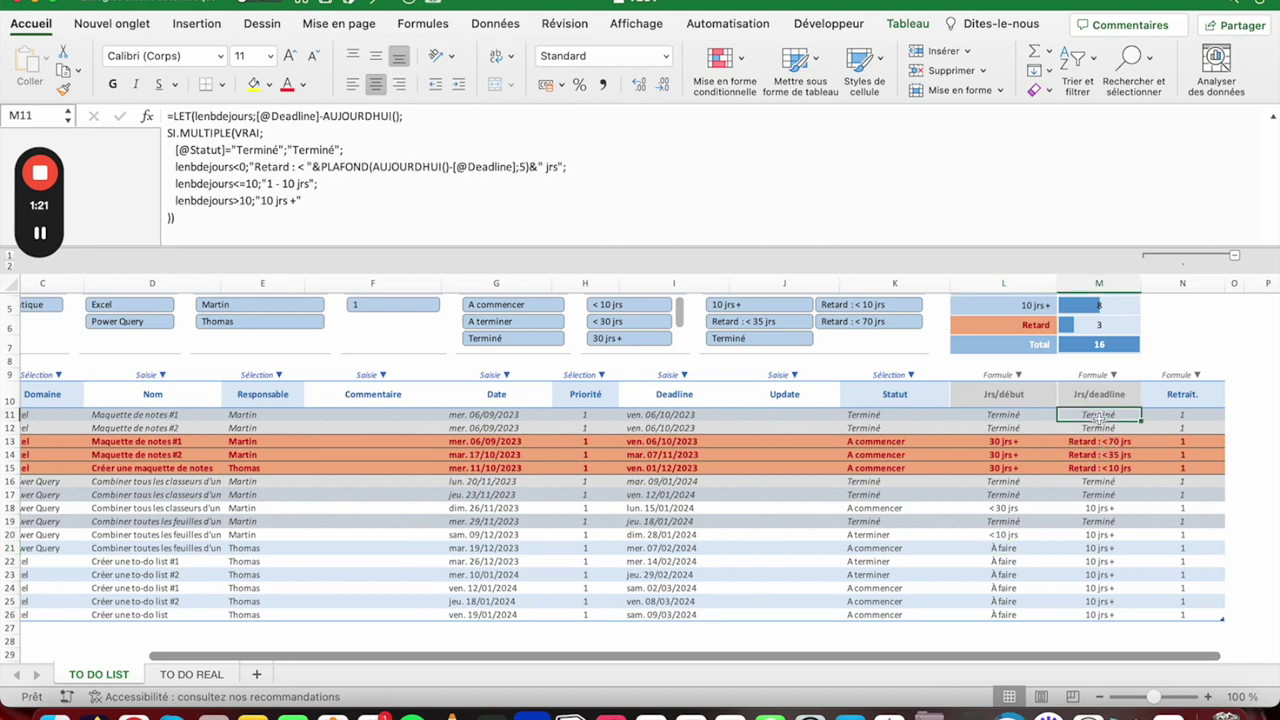
pyautogui.press('Down')
pyautogui.click(1103, 444)
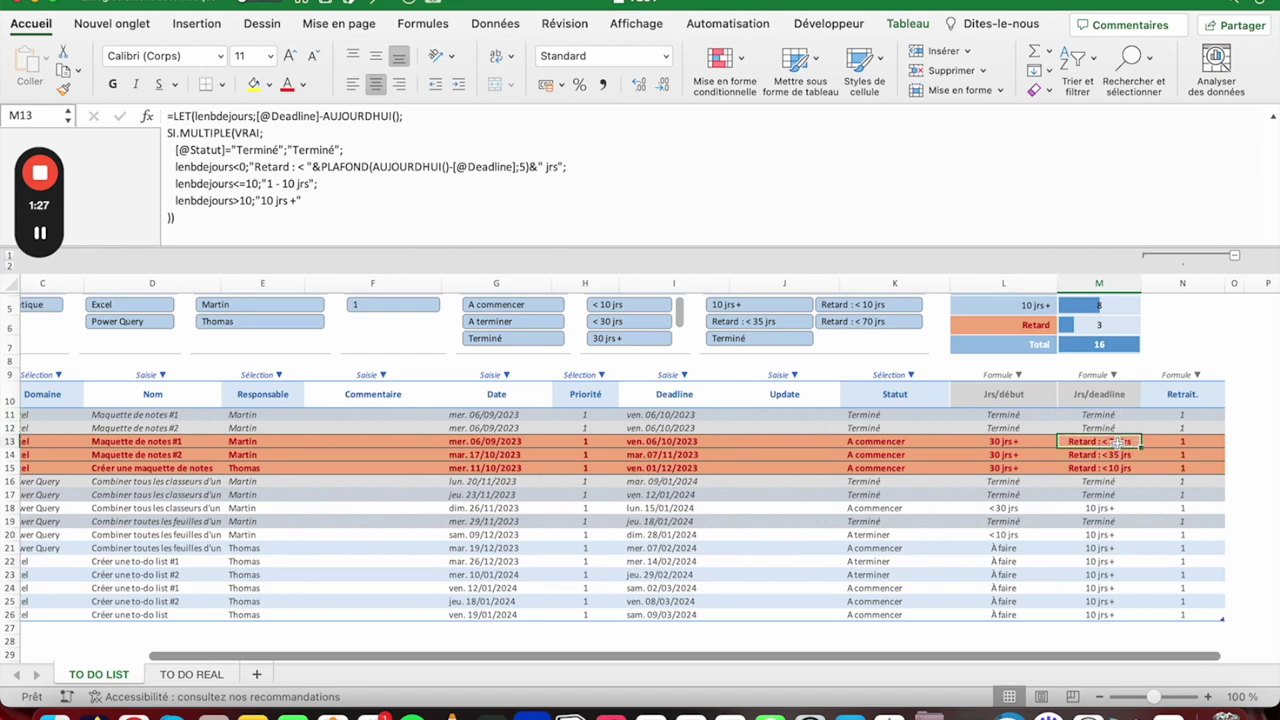
pyautogui.click(1103, 485)
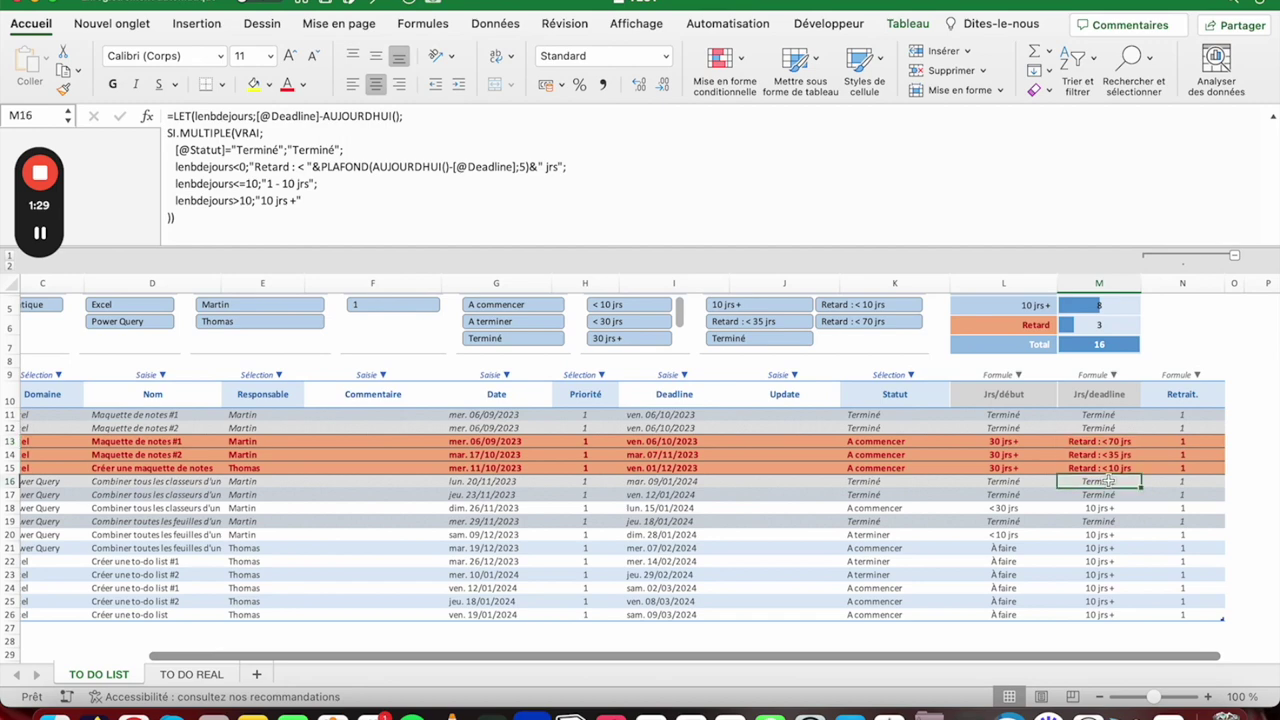
pyautogui.moveTo(1101, 492); pyautogui.dragTo(1105, 543)
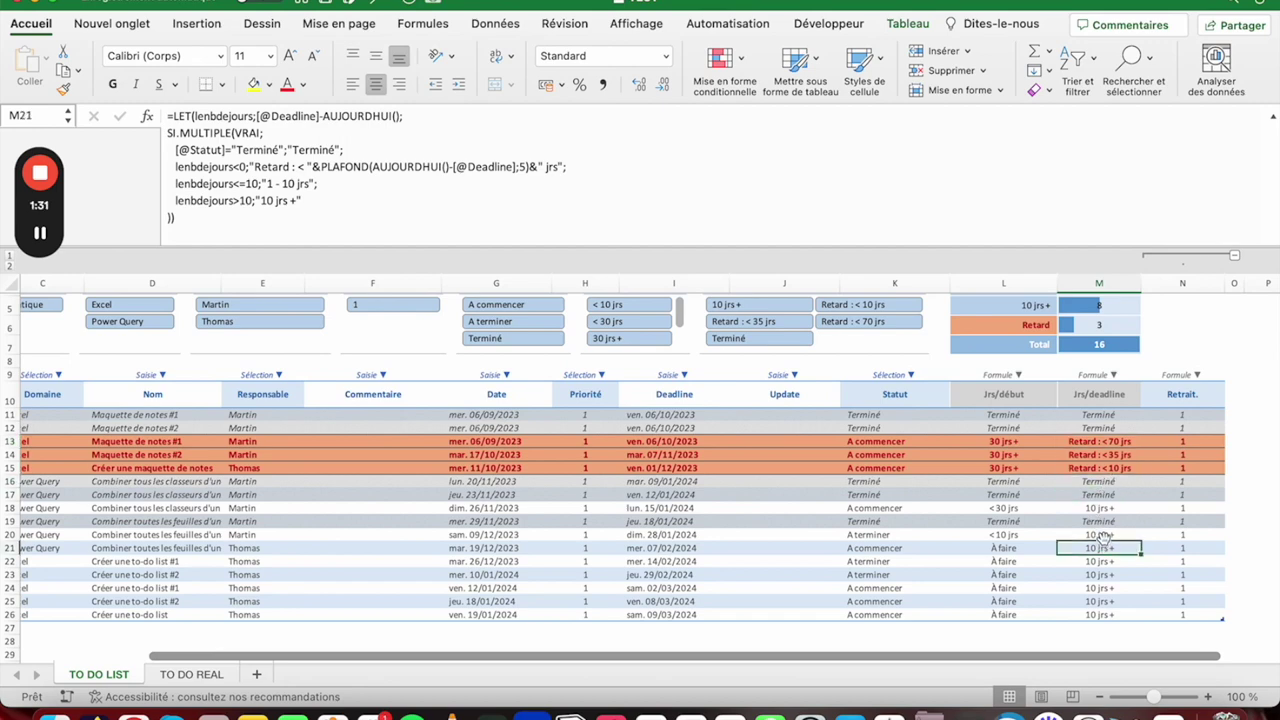
pyautogui.click(620, 284)
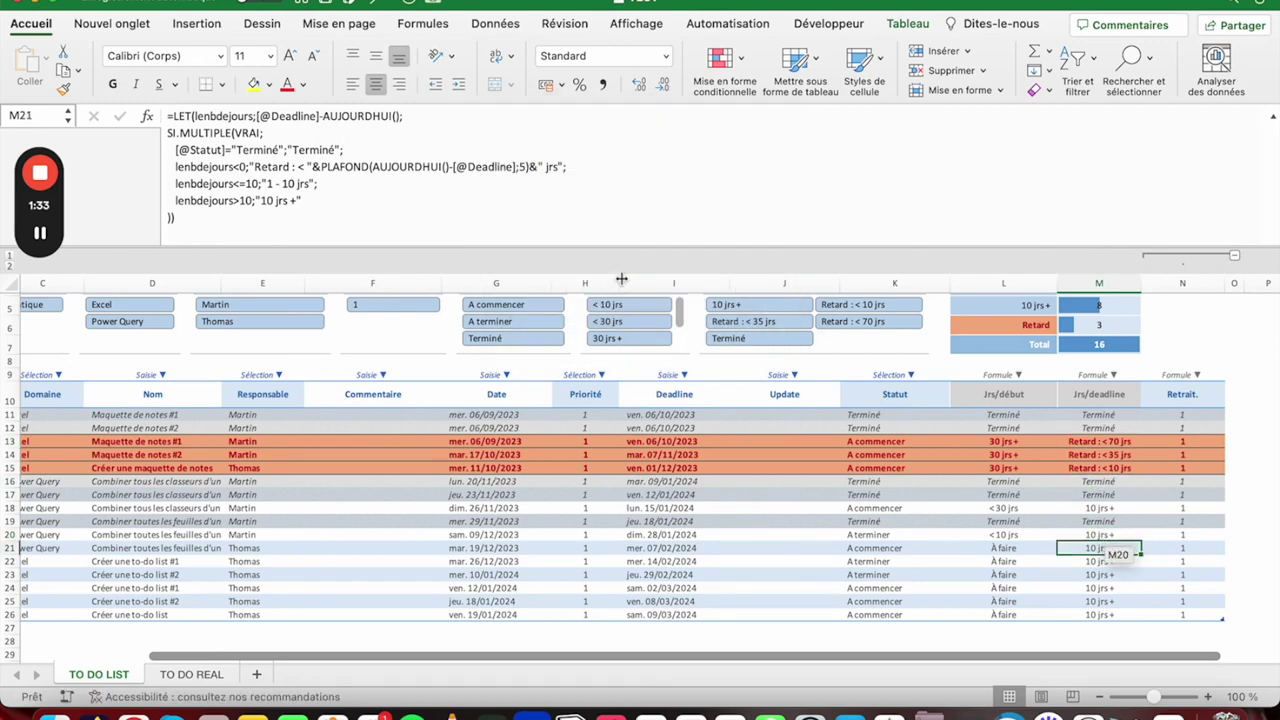
pyautogui.click(1101, 536)
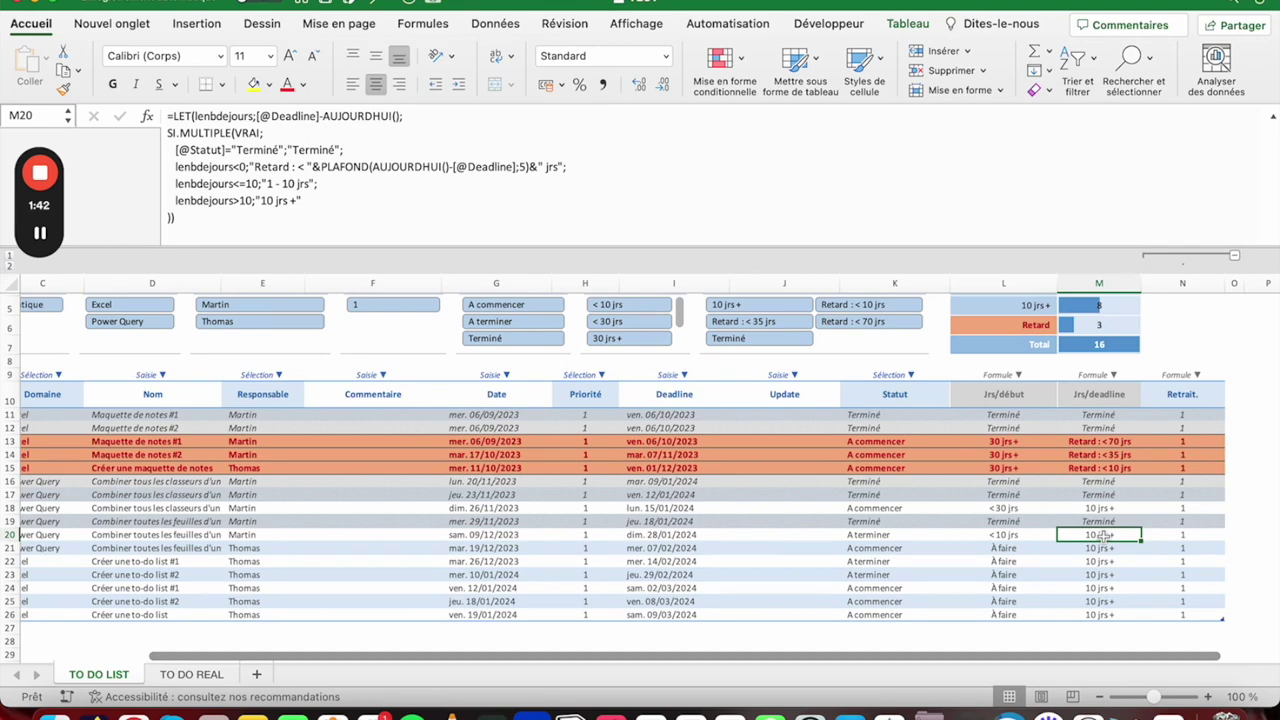
pyautogui.scroll(3, 1101, 537)
pyautogui.hscroll(-1, 1101, 537)
# - Compare the L11 and M11 formulas, then leave the formula bar unchanged
pyautogui.click(1105, 476)
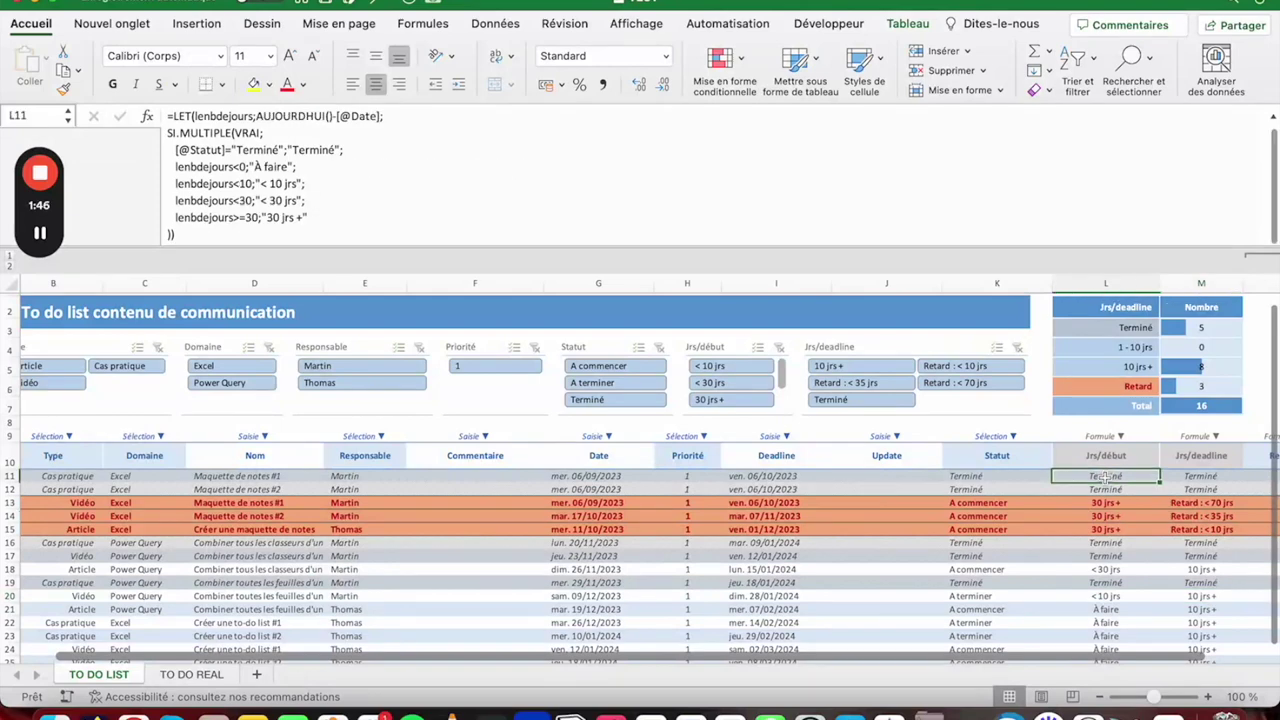
pyautogui.click(1220, 480)
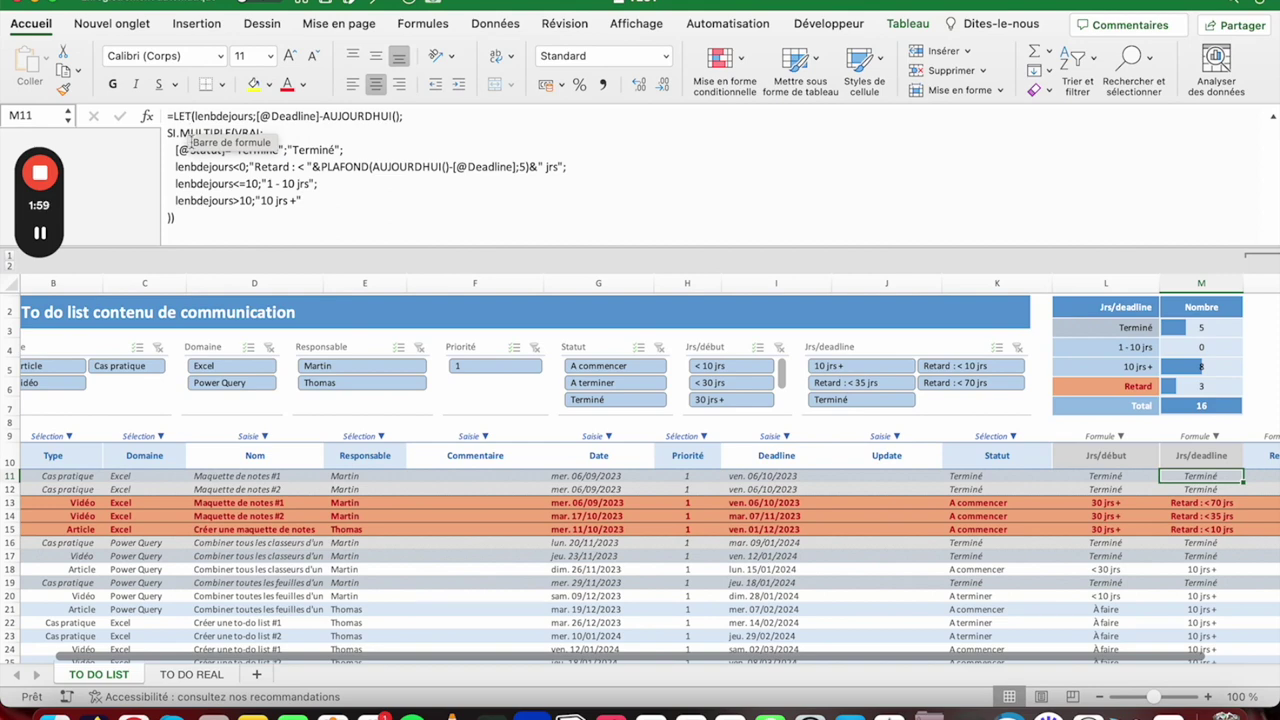
pyautogui.click(232, 132)
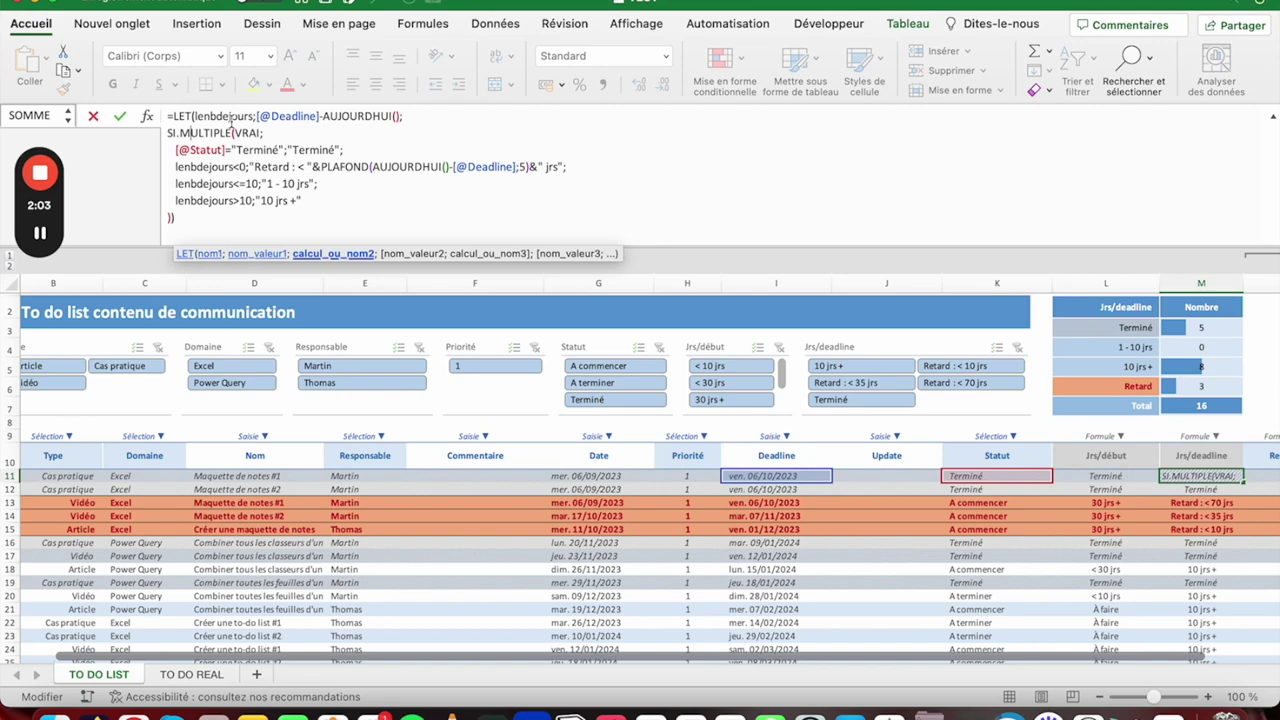
pyautogui.click(119, 116)
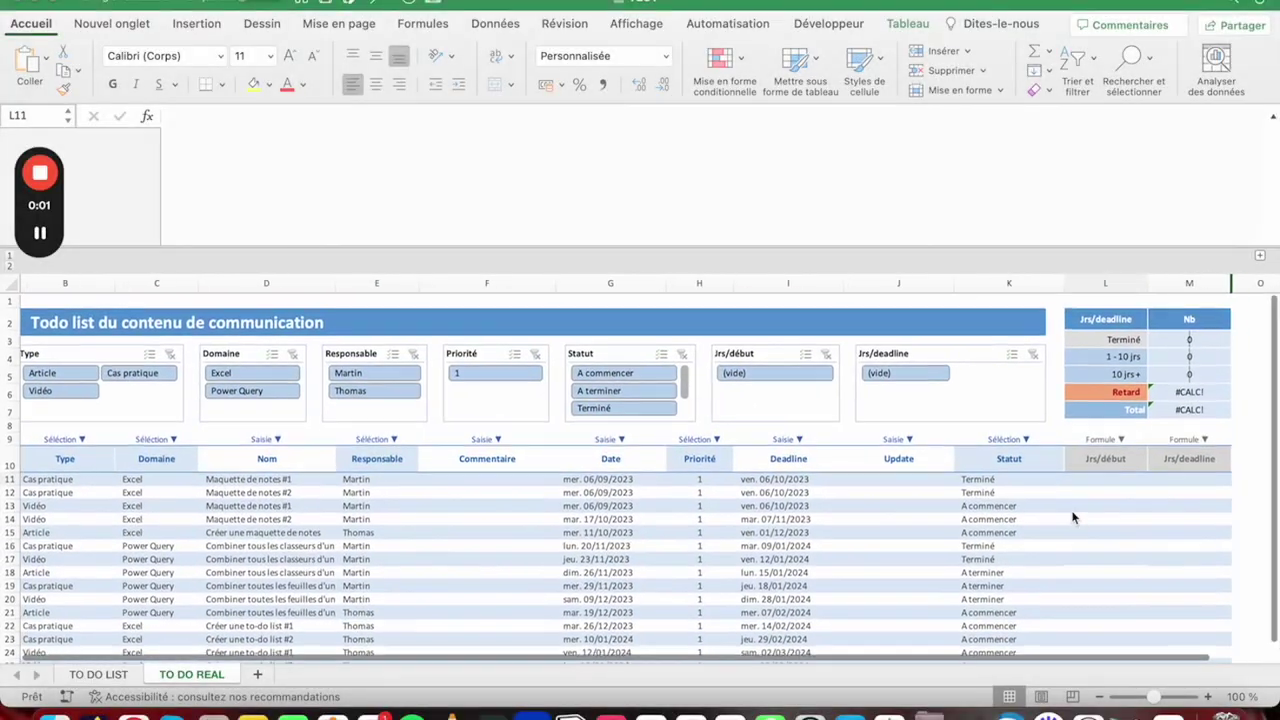
pyautogui.click(1082, 484)
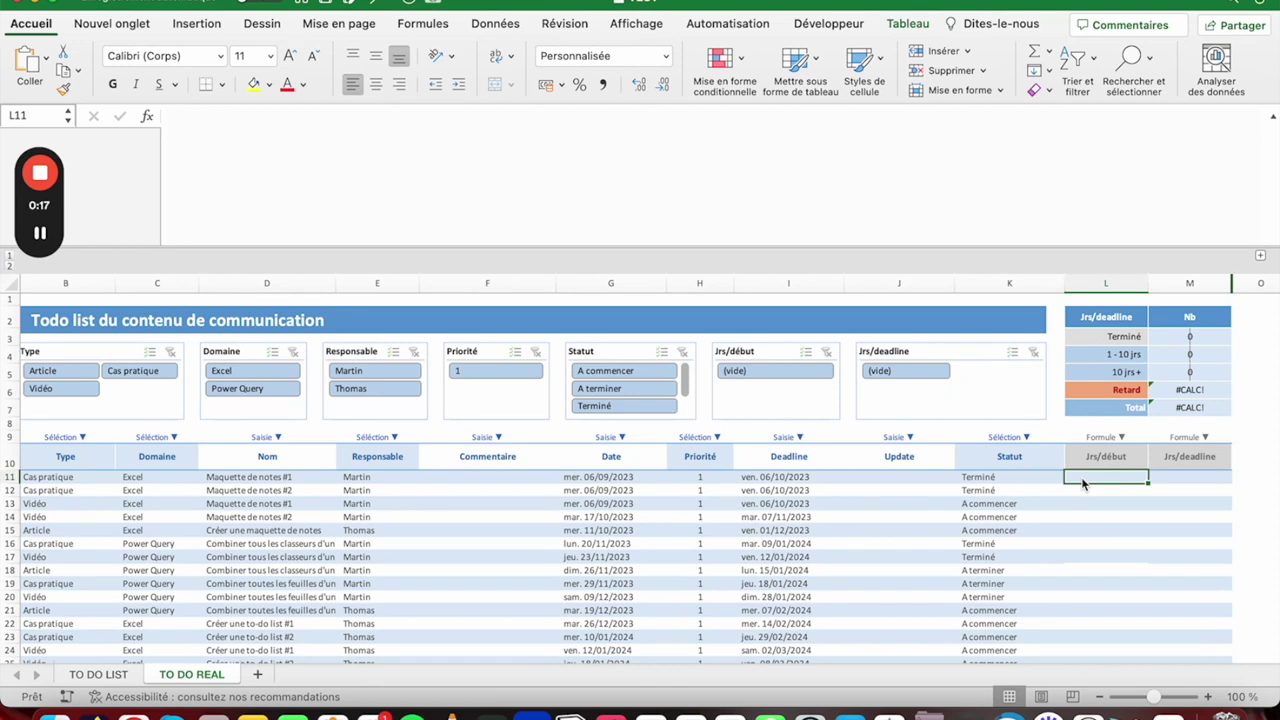
pyautogui.write('=')
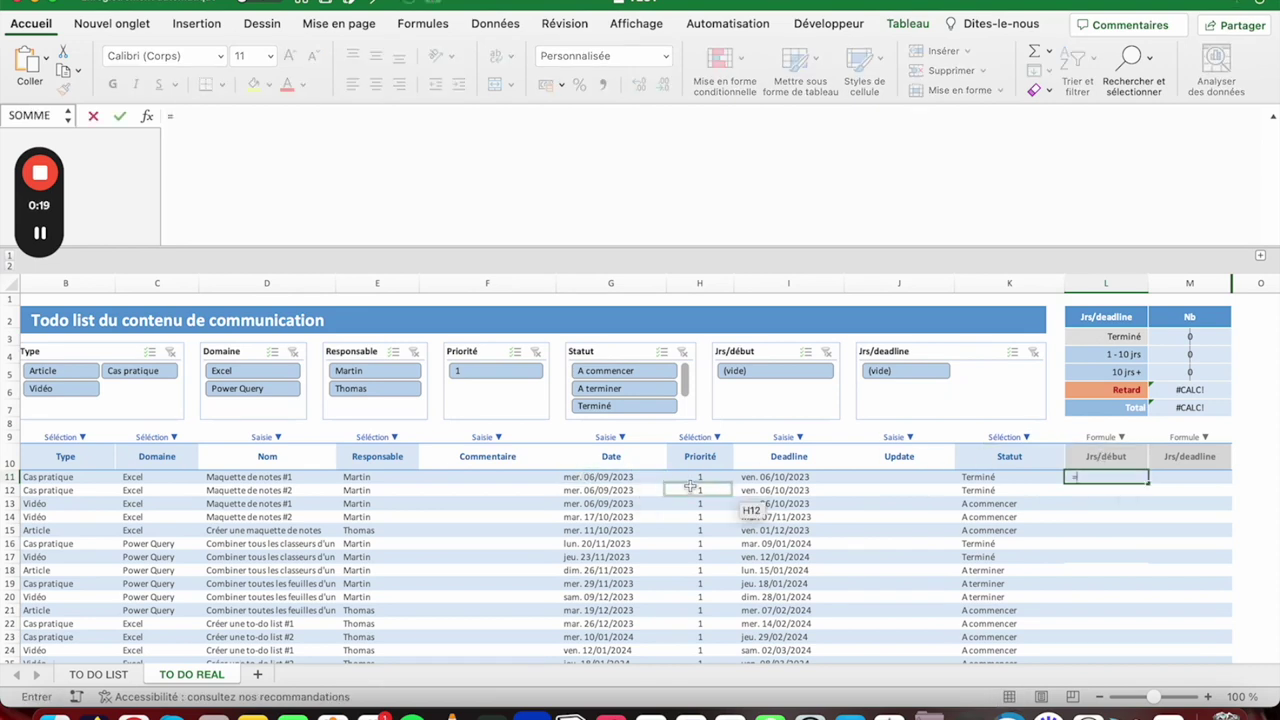
pyautogui.write('aujou')
pyautogui.press('Tab')
pyautogui.write(')')
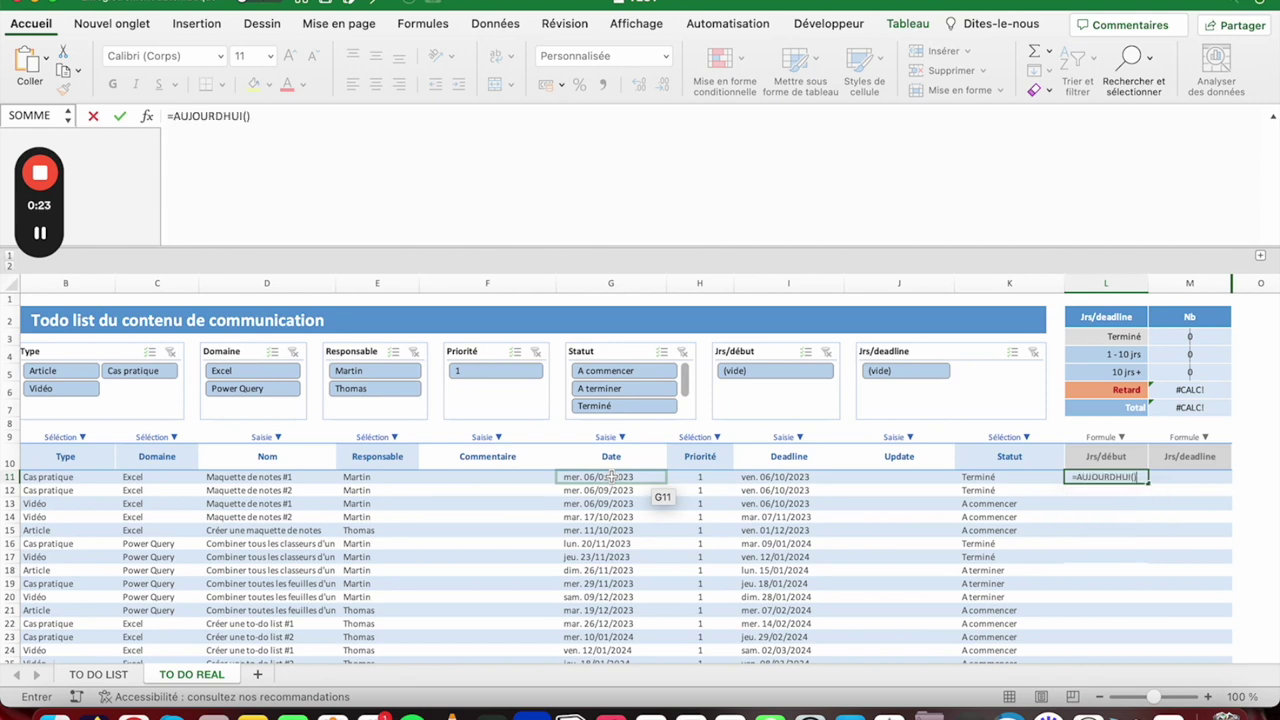
pyautogui.click(611, 477)
pyautogui.press('Return')
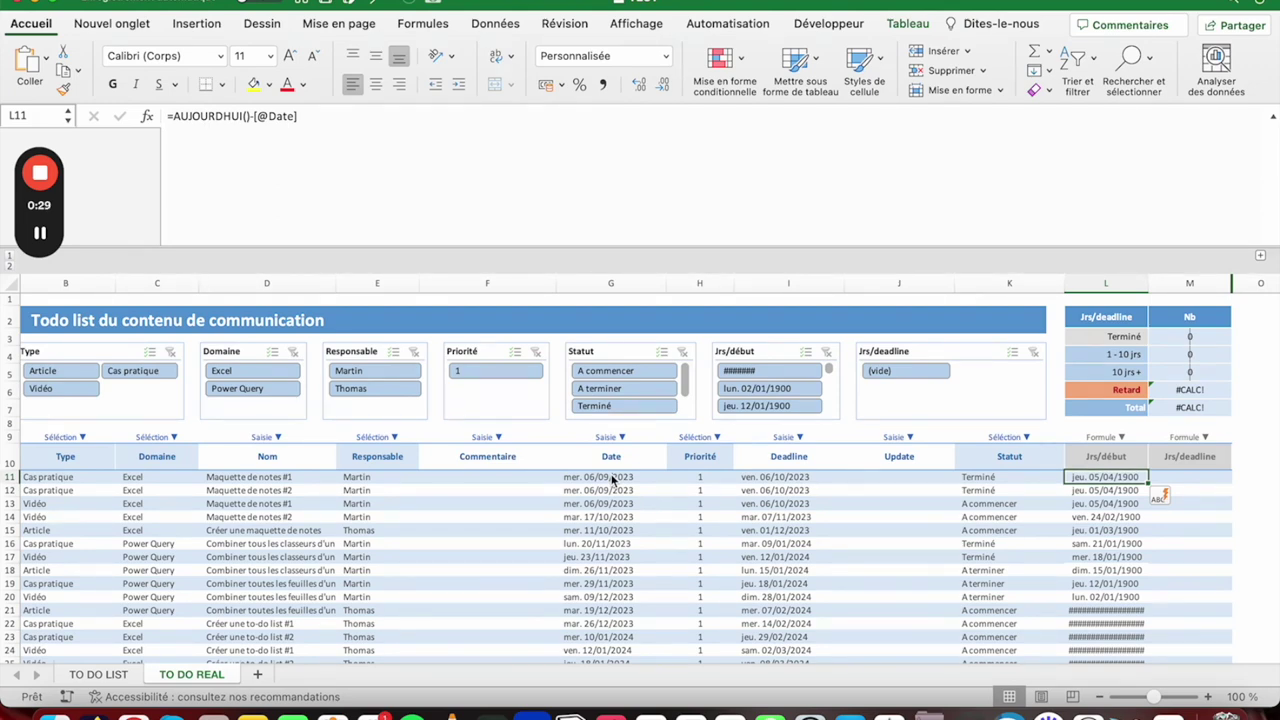
pyautogui.press('super+shift+Down')
pyautogui.click(666, 55)
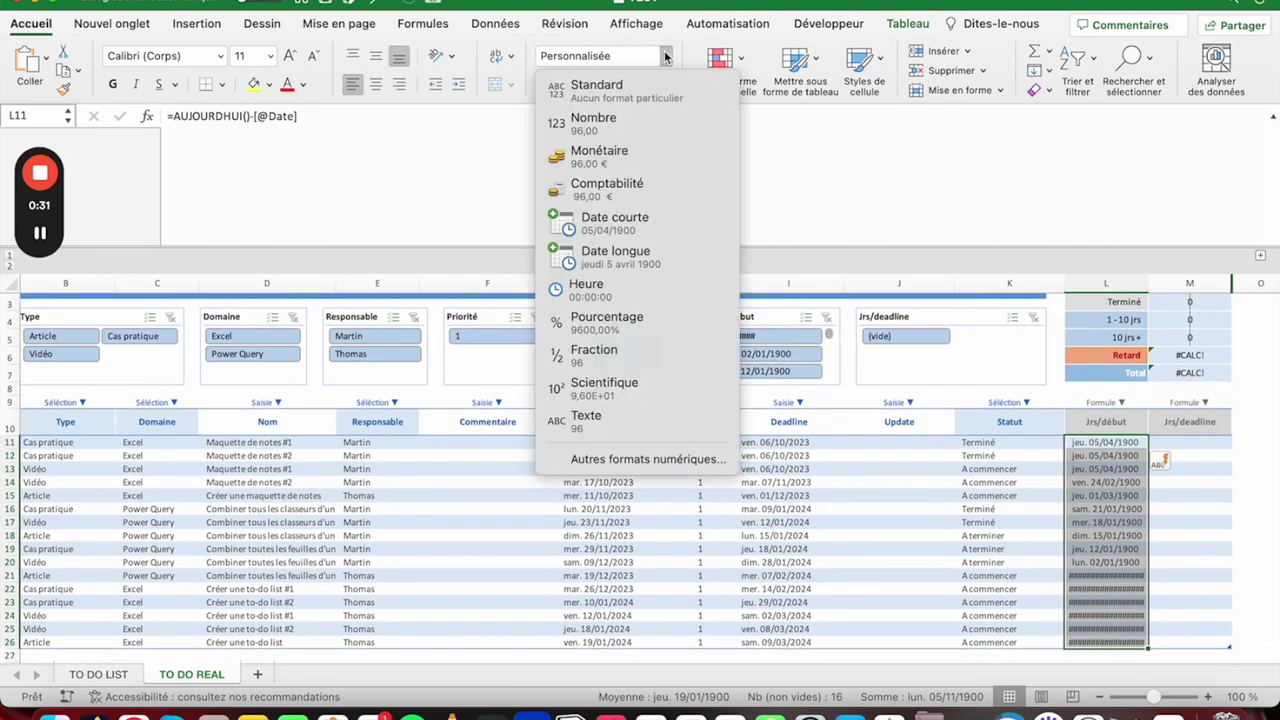
# - Show Jrs/début as Standard day counts and check the negative L21 against G20–G21 dates
pyautogui.click(598, 88)
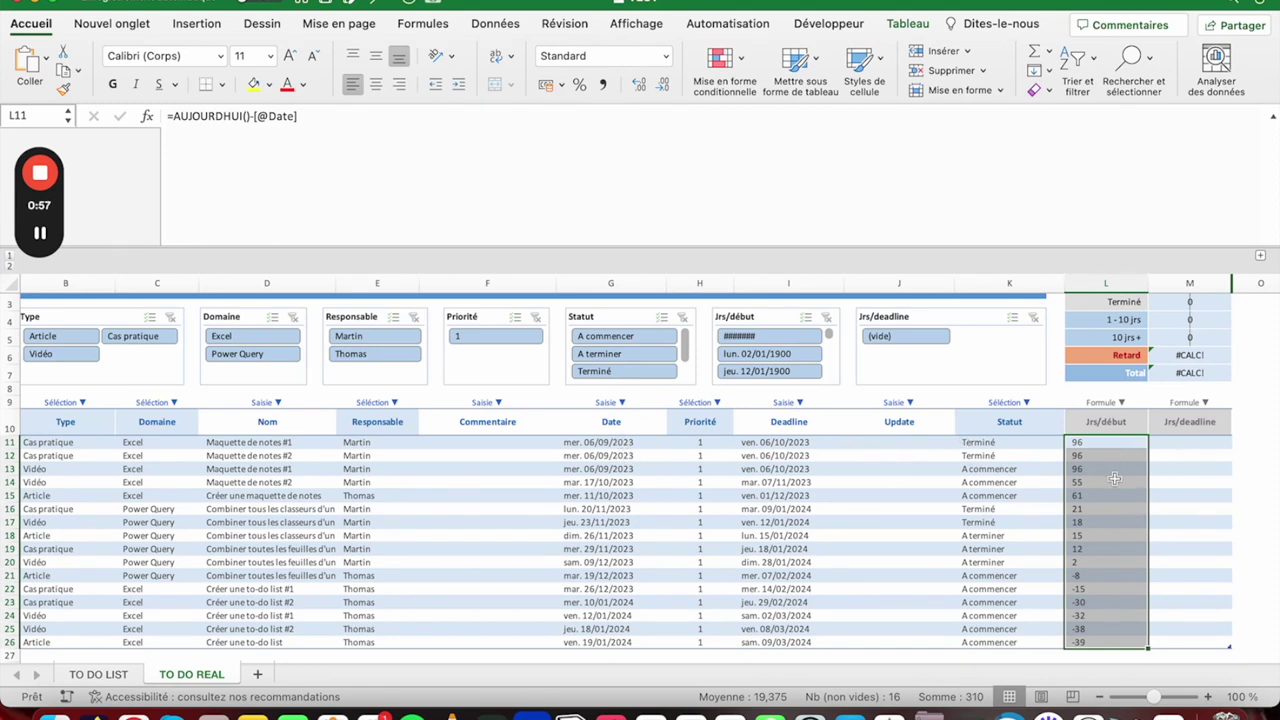
pyautogui.click(1094, 576)
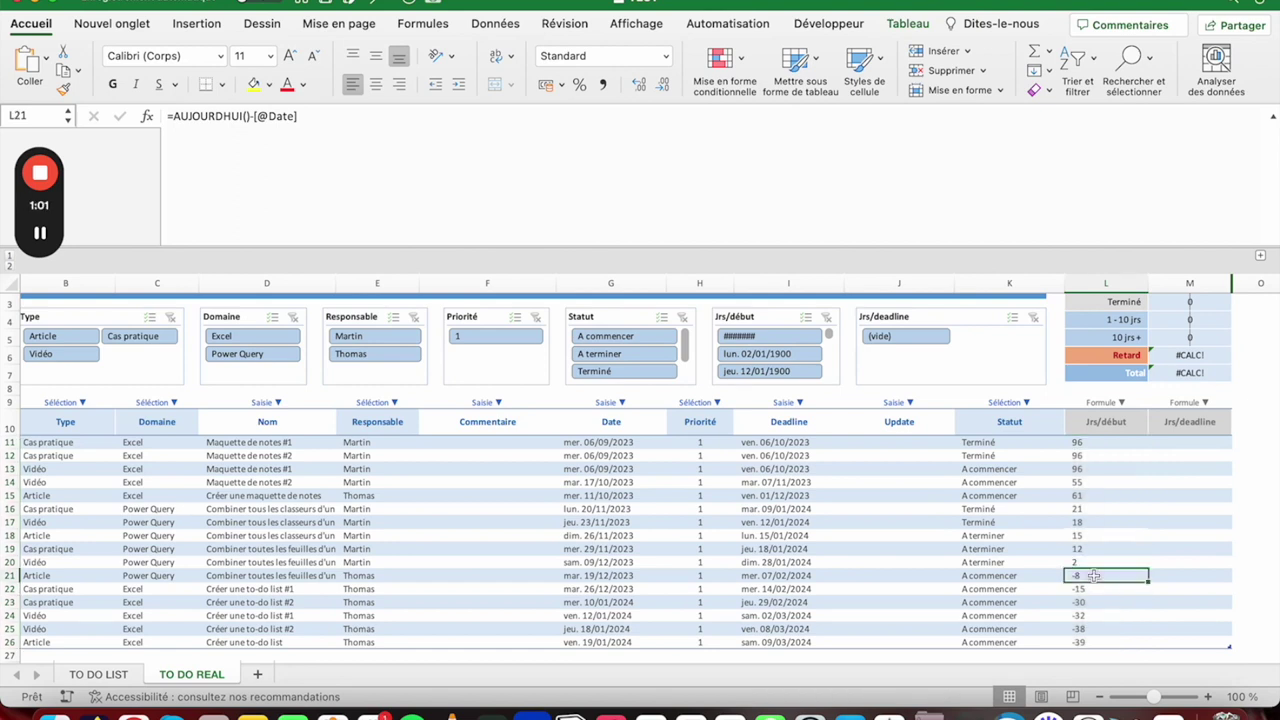
pyautogui.click(581, 561)
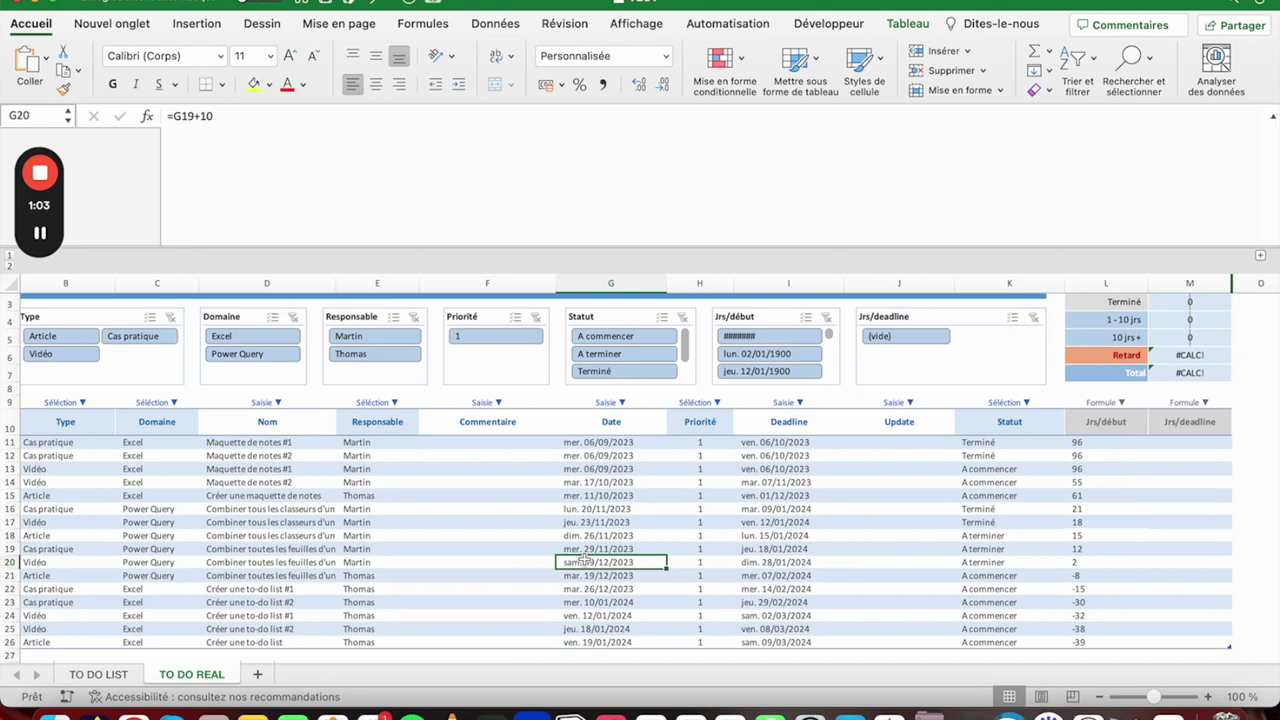
pyautogui.click(590, 576)
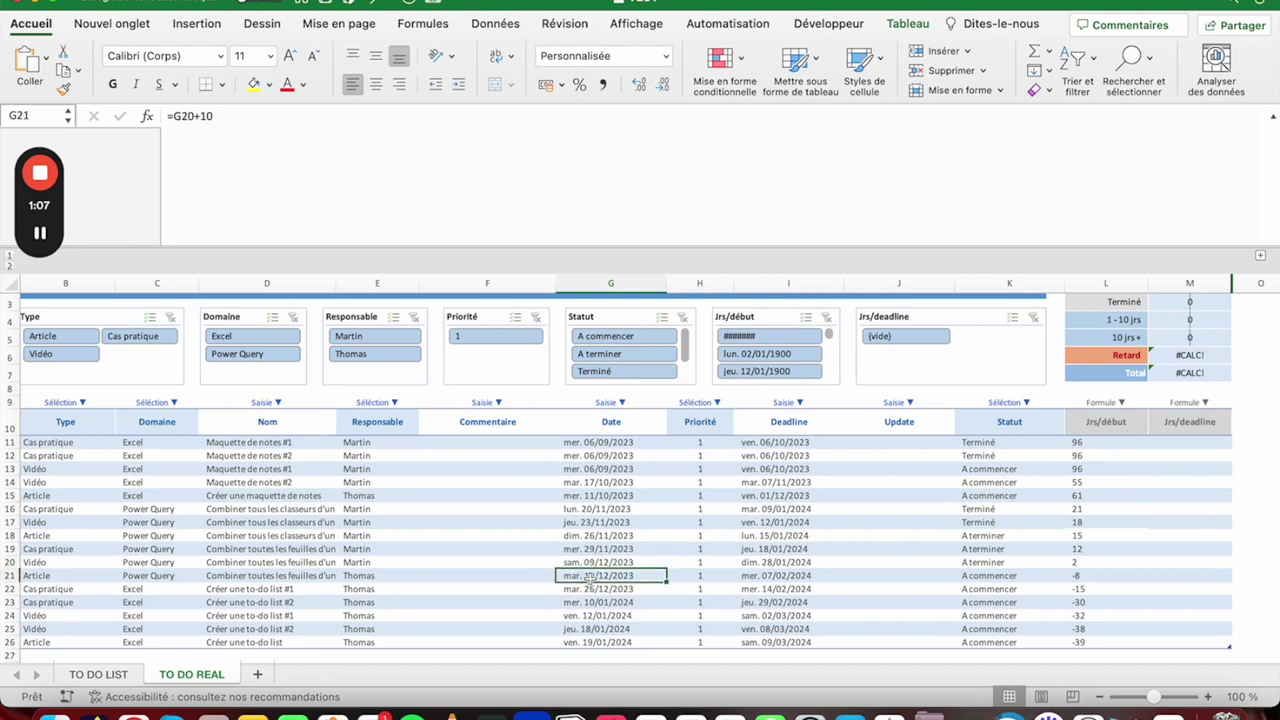
# - Format the whole Jrs/début column from L11 down as Date courte
pyautogui.click(1103, 444)
pyautogui.hotkey('ctrl', 'shift', 'Down')
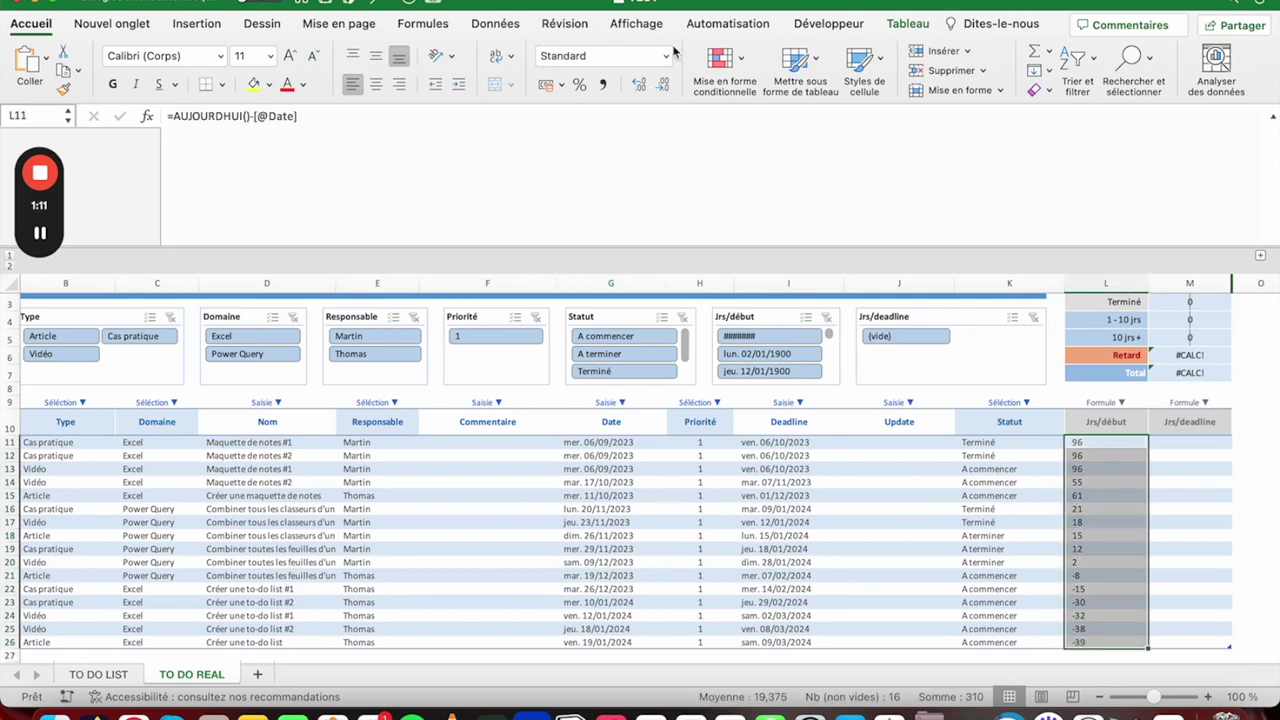
pyautogui.click(666, 56)
pyautogui.click(624, 205)
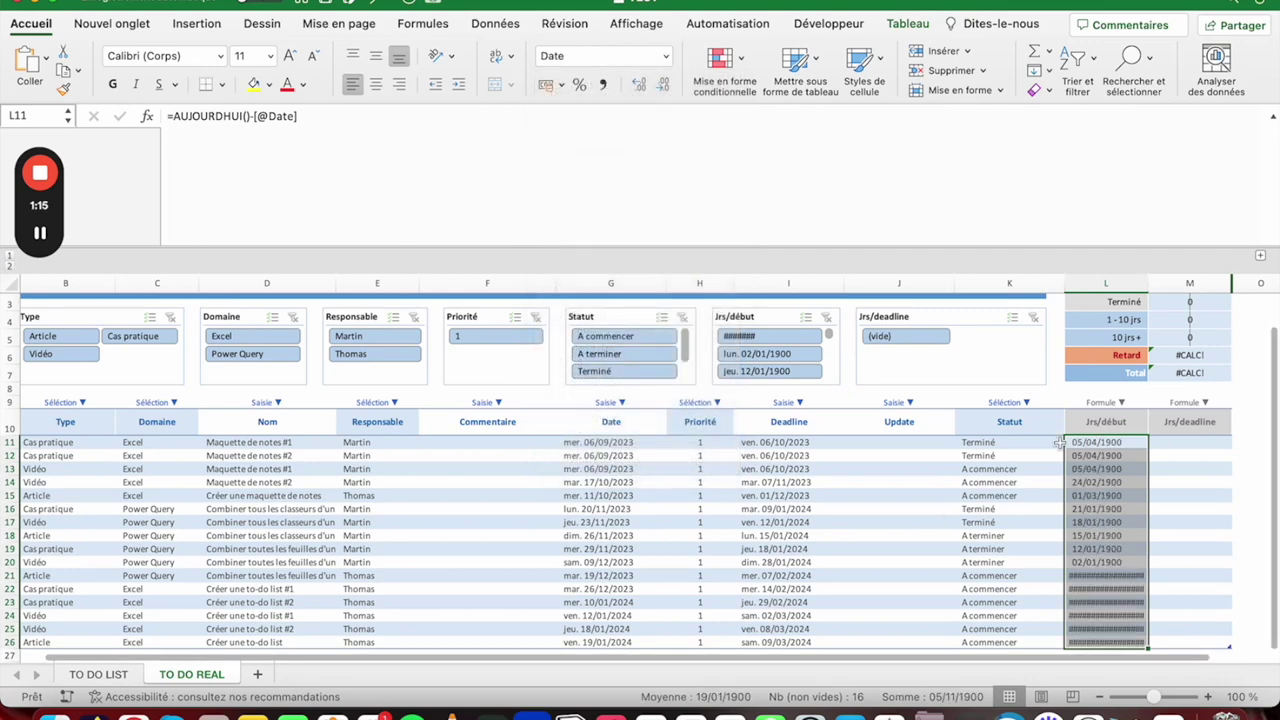
pyautogui.click(171, 117)
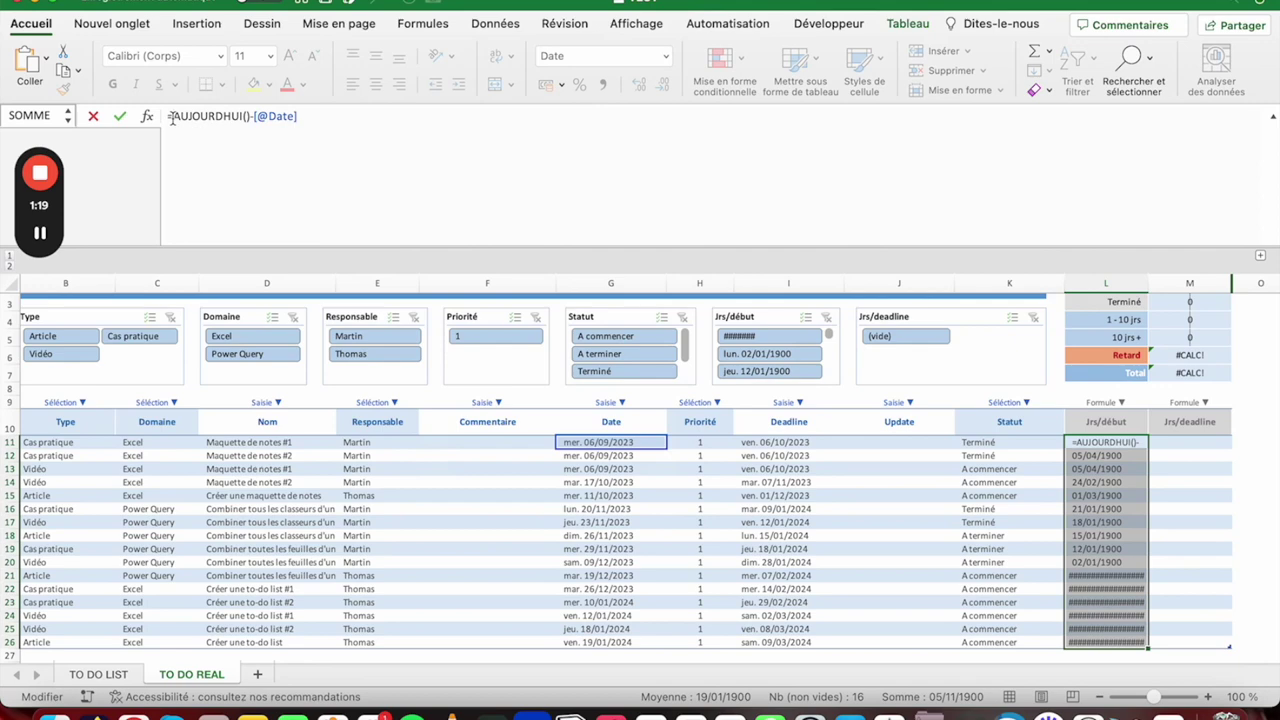
pyautogui.write('LET(')
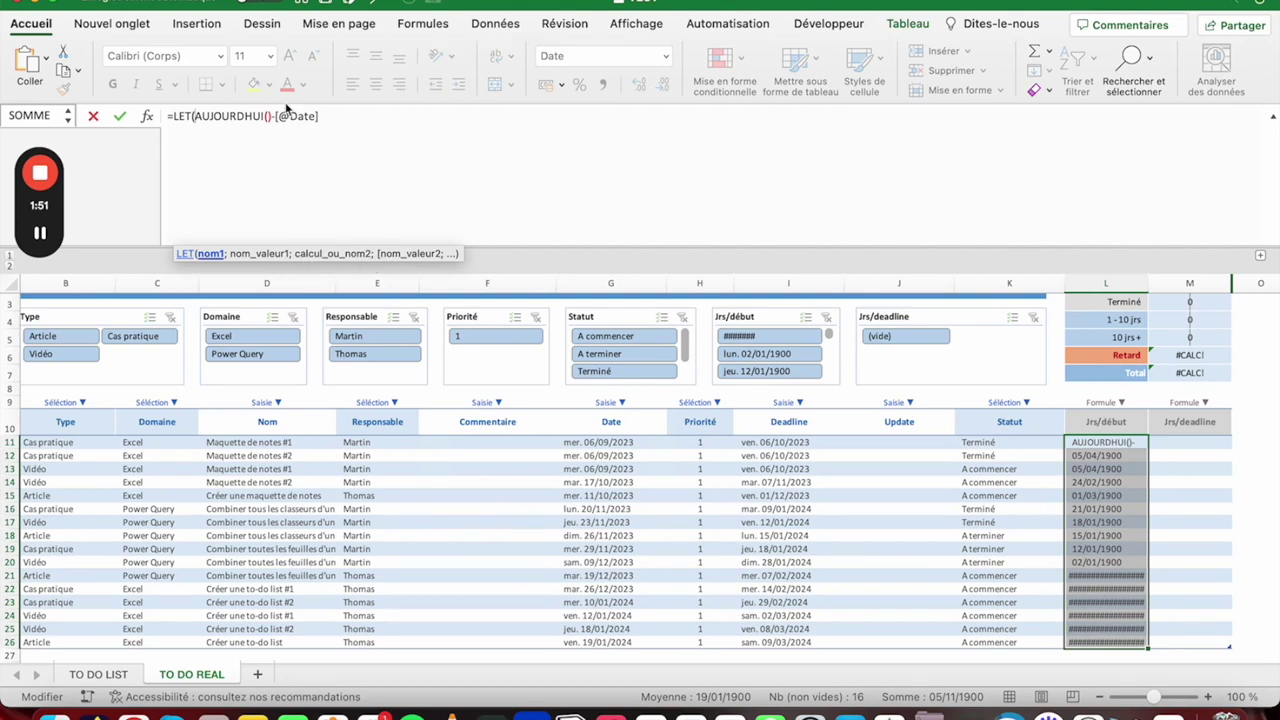
pyautogui.write('nbj;')
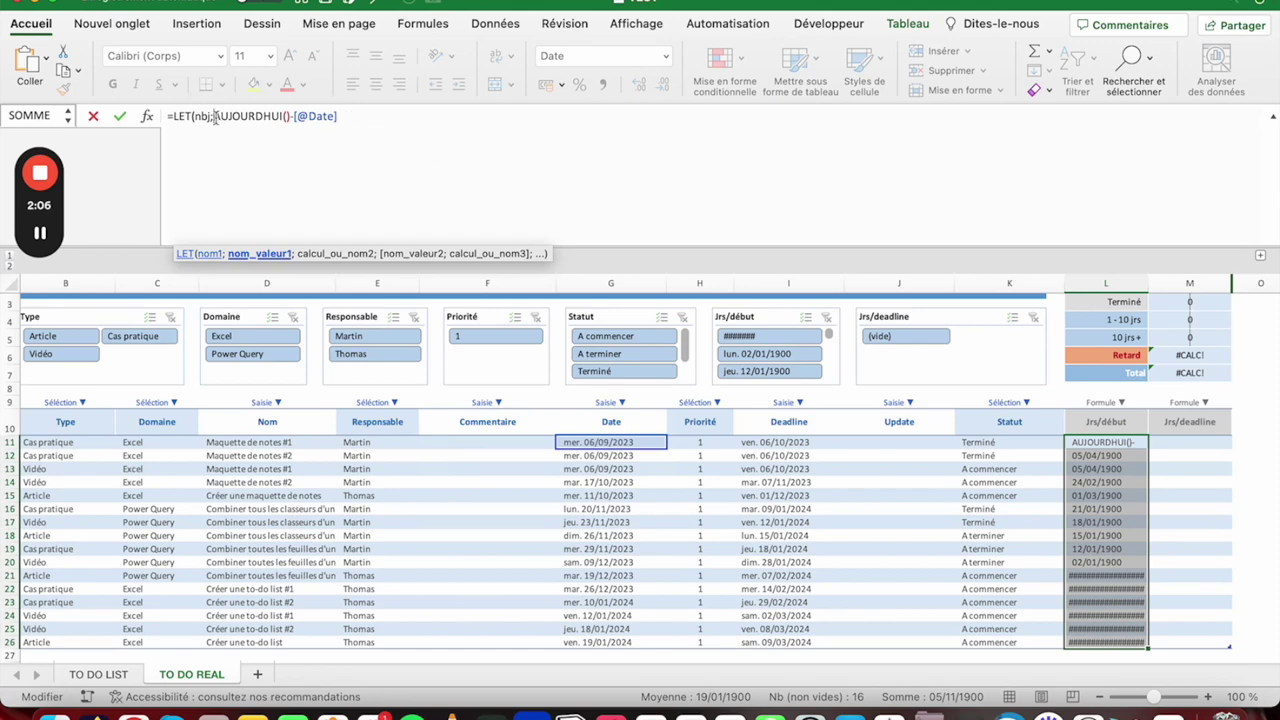
pyautogui.hotkey('shift', 'End')
pyautogui.click(353, 114)
pyautogui.hotkey('alt', 'Left')
pyautogui.hotkey('alt', 'Left')
pyautogui.hotkey('alt', 'Left')
pyautogui.hotkey('shift', 'End')
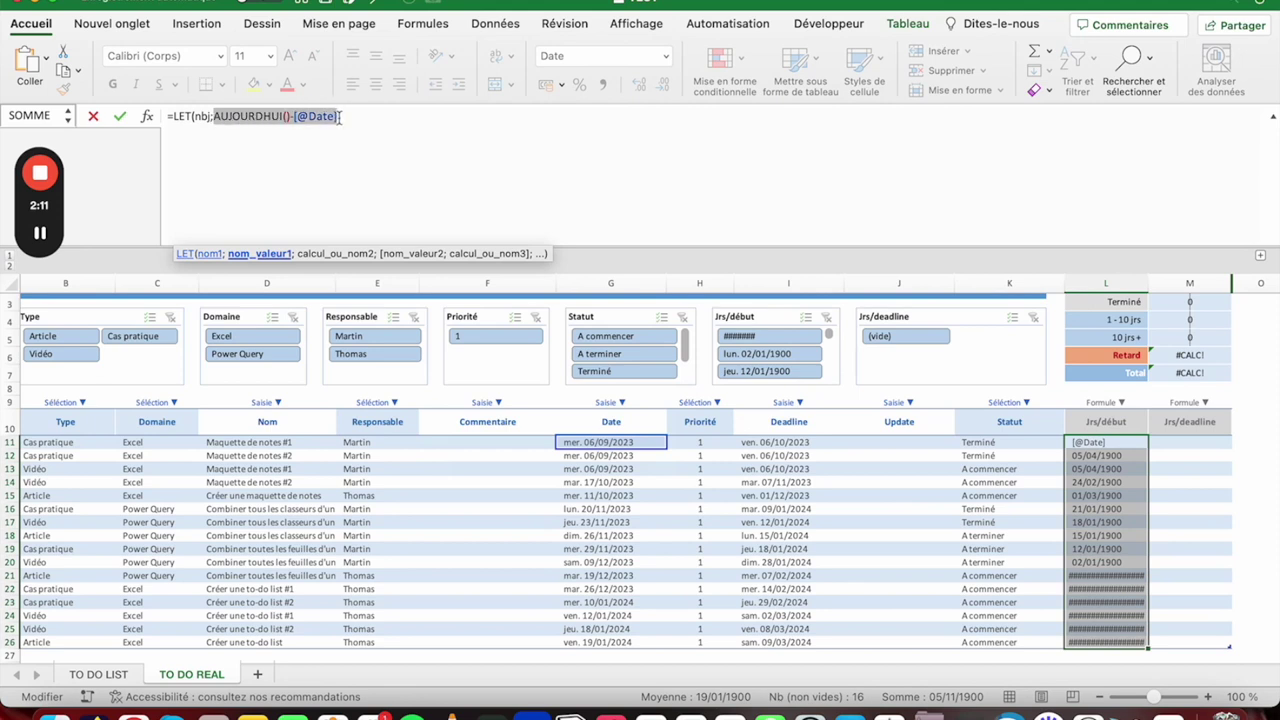
pyautogui.click(357, 118)
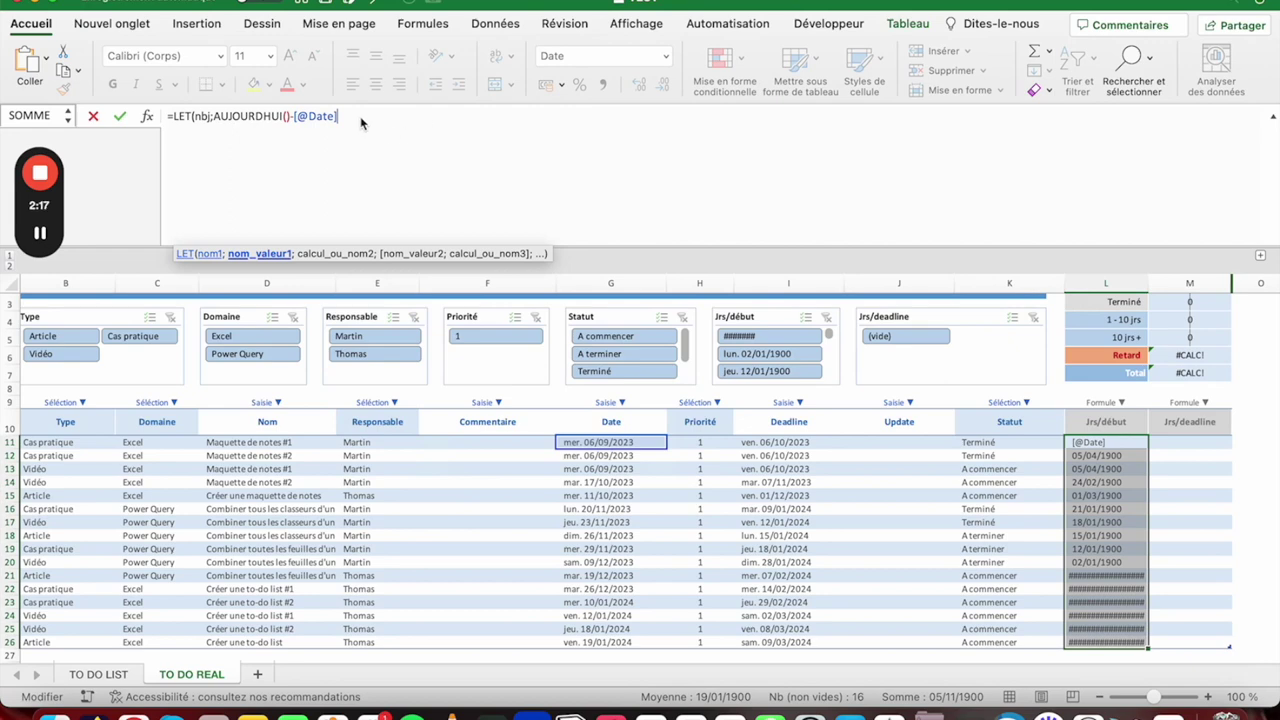
pyautogui.write(';')
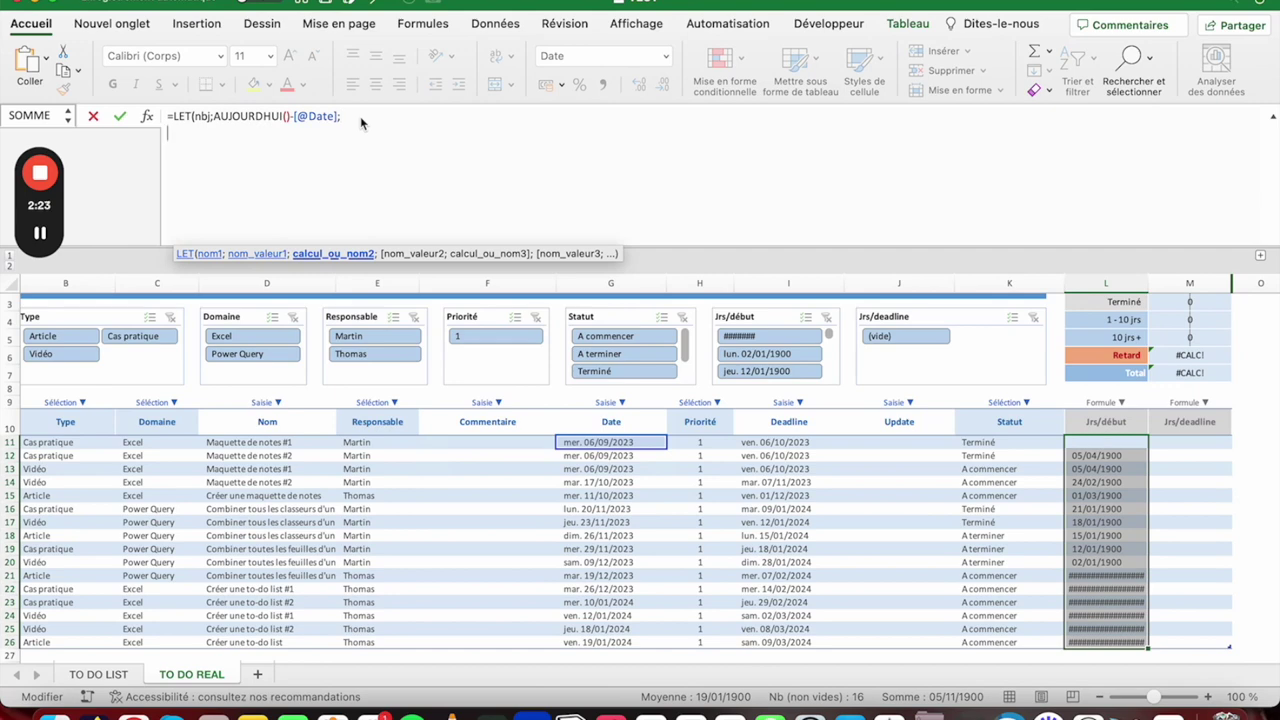
pyautogui.hotkey('alt', 'Return')
pyautogui.write('nbj')
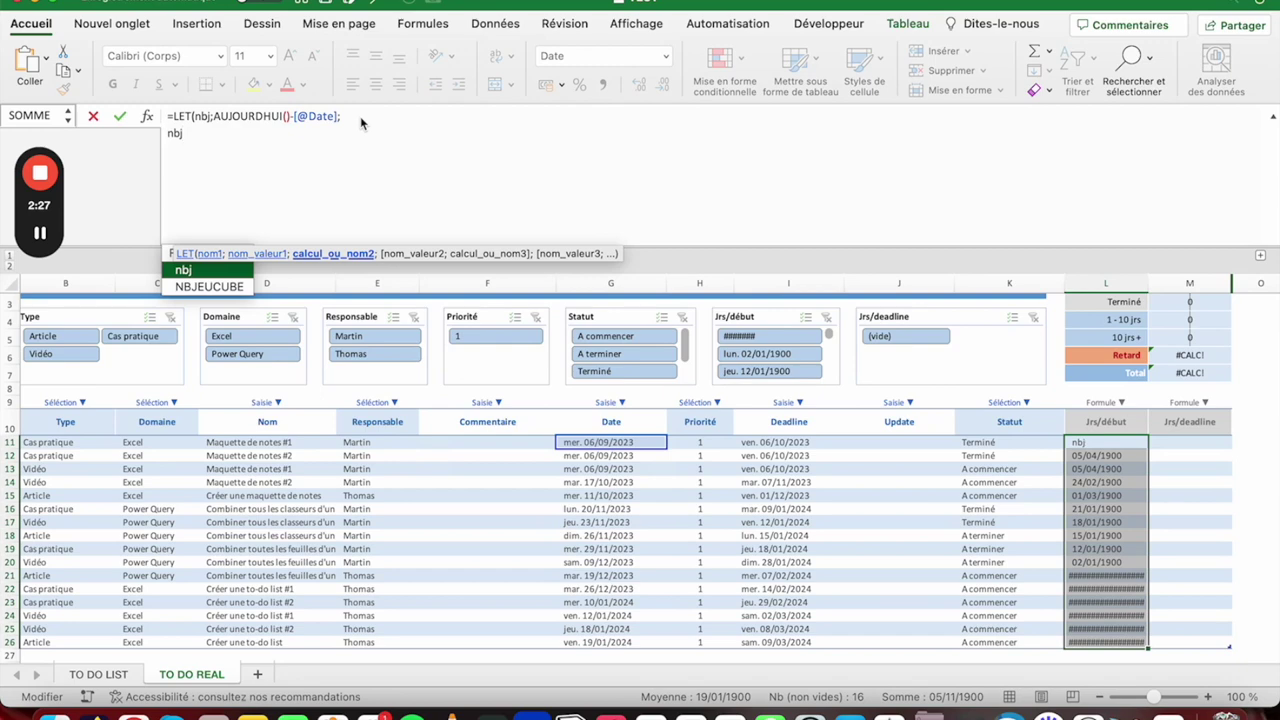
pyautogui.write('*2)')
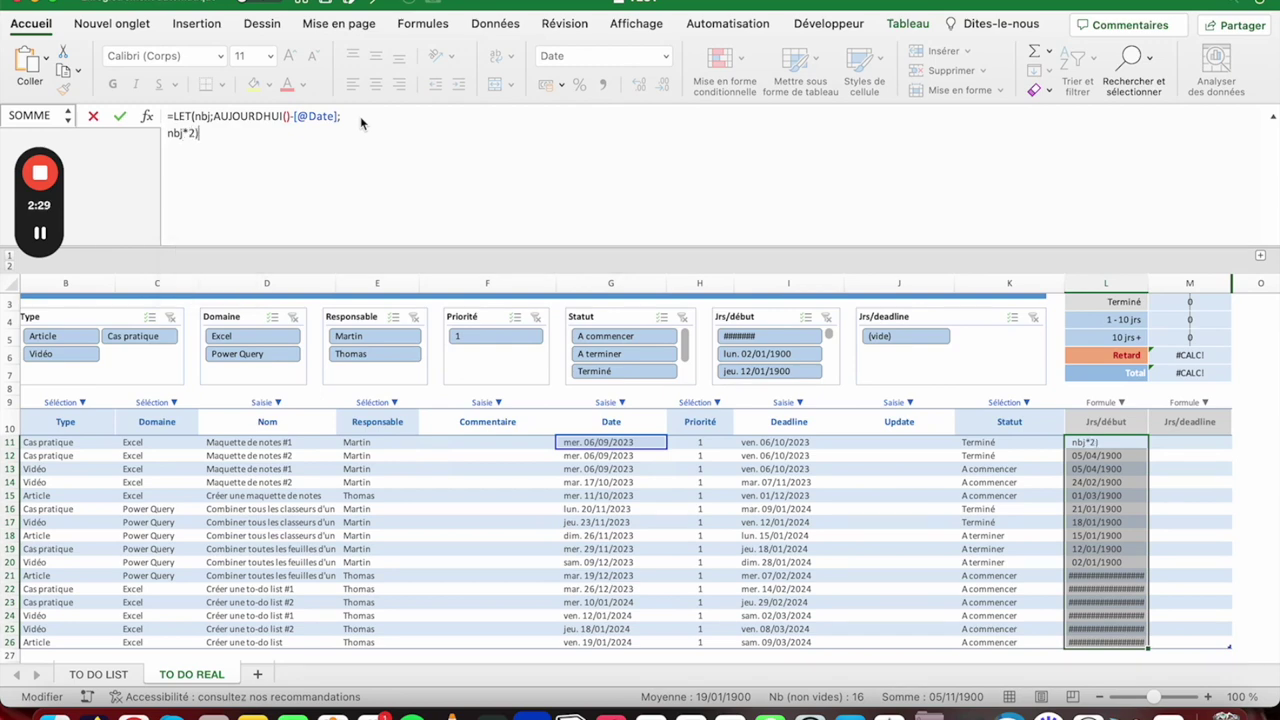
pyautogui.press('Return')
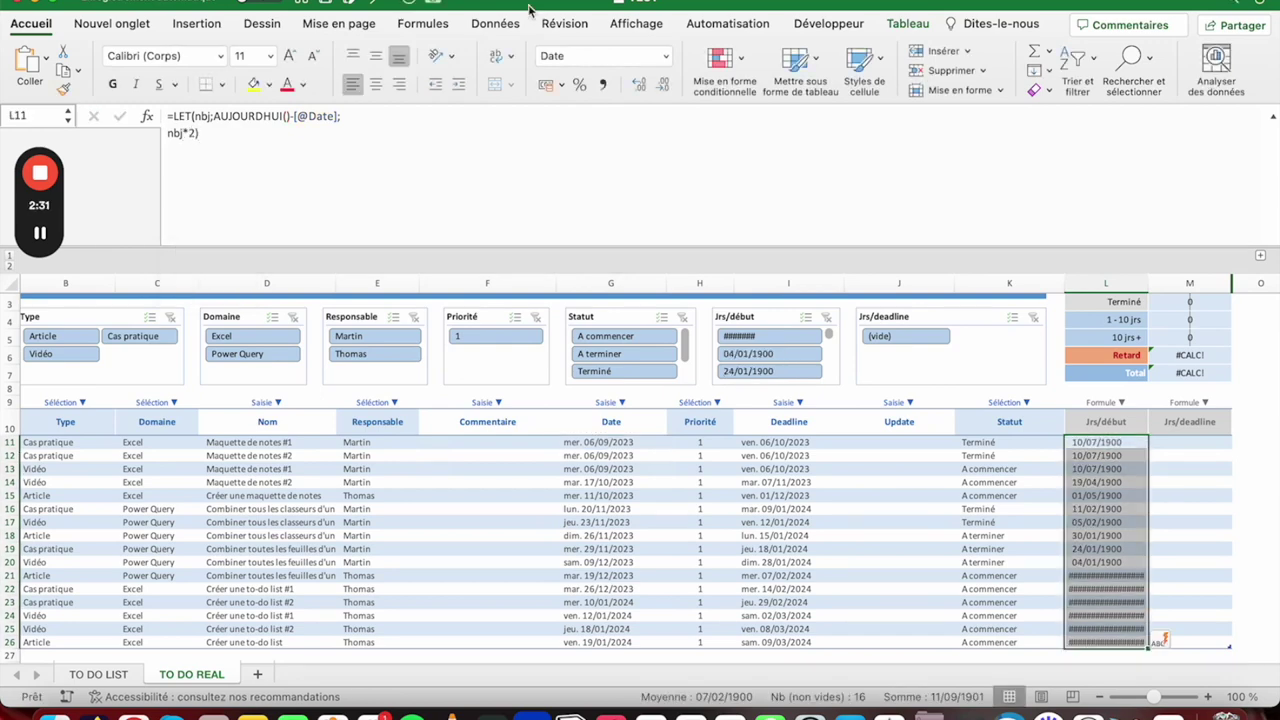
# - Set the Jrs/début number format to Standard to show plain numbers
pyautogui.click(665, 56)
pyautogui.click(630, 90)
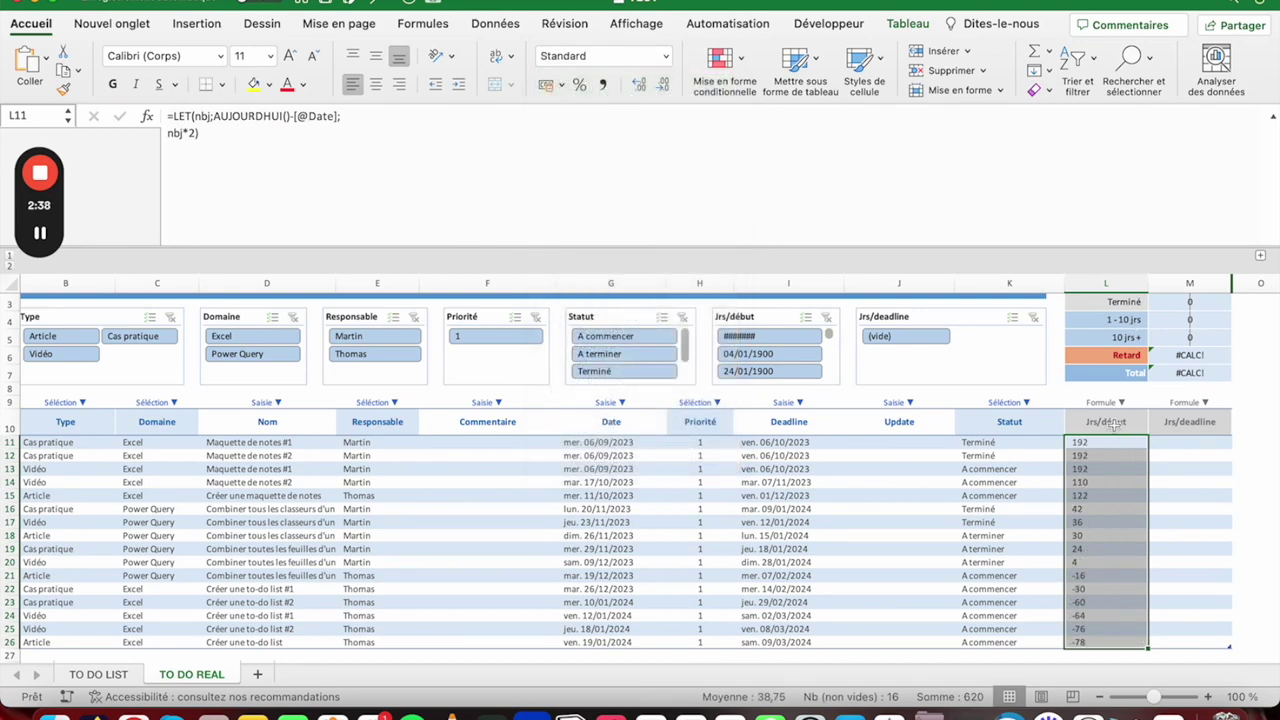
pyautogui.doubleClick(176, 133)
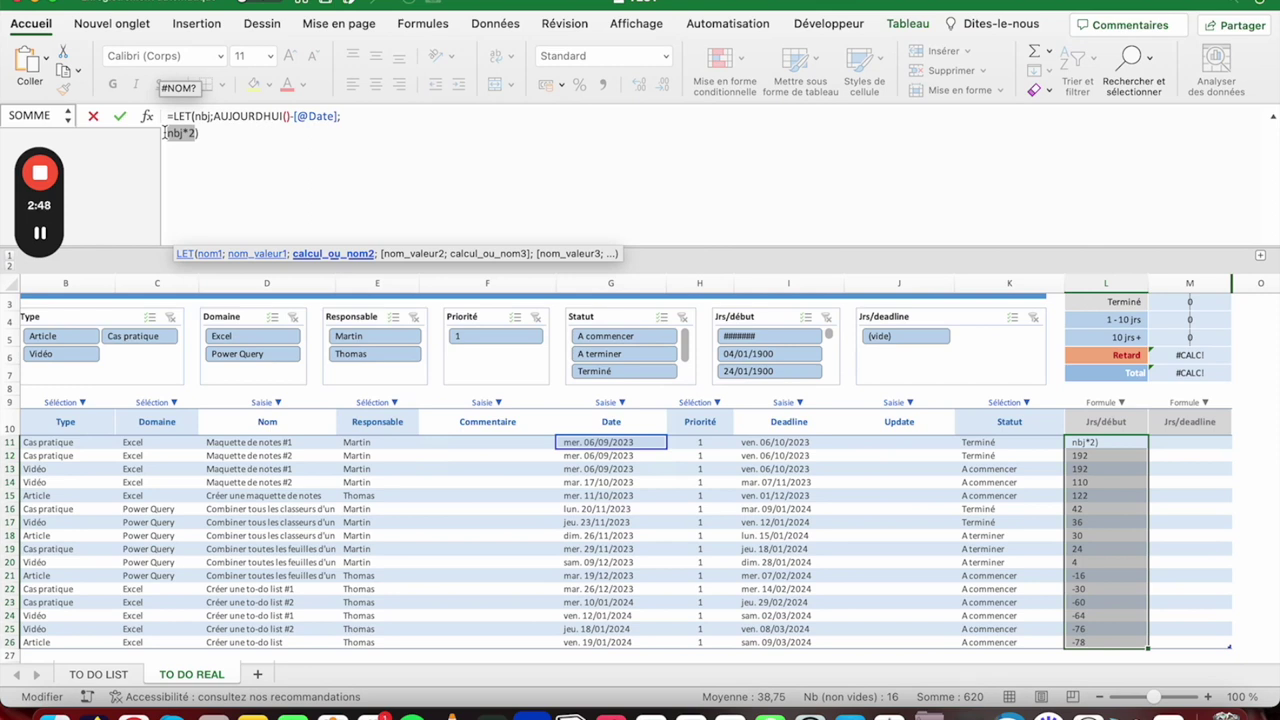
# - Replace nbj*2 with SI.MULTIPLE(VRAI;K11="Terminé";"Terminé") as the LET result
pyautogui.write('SI.')
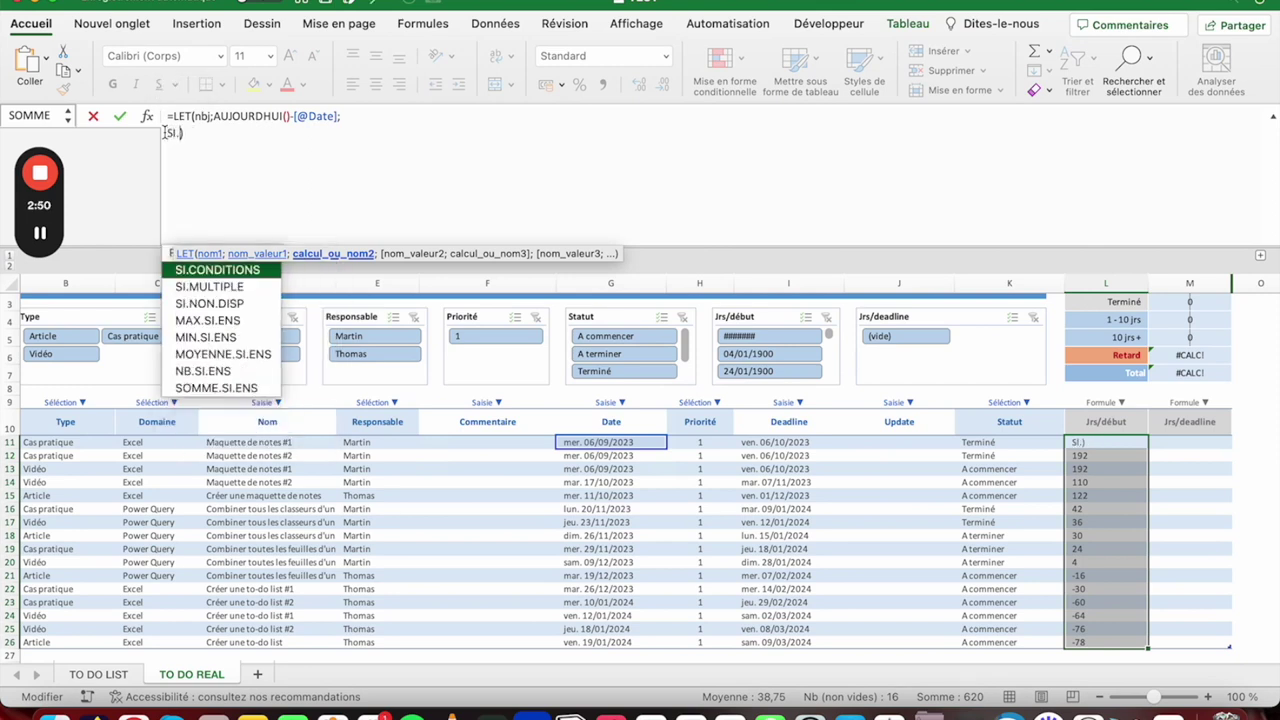
pyautogui.write('MI')
pyautogui.press('BackSpace')
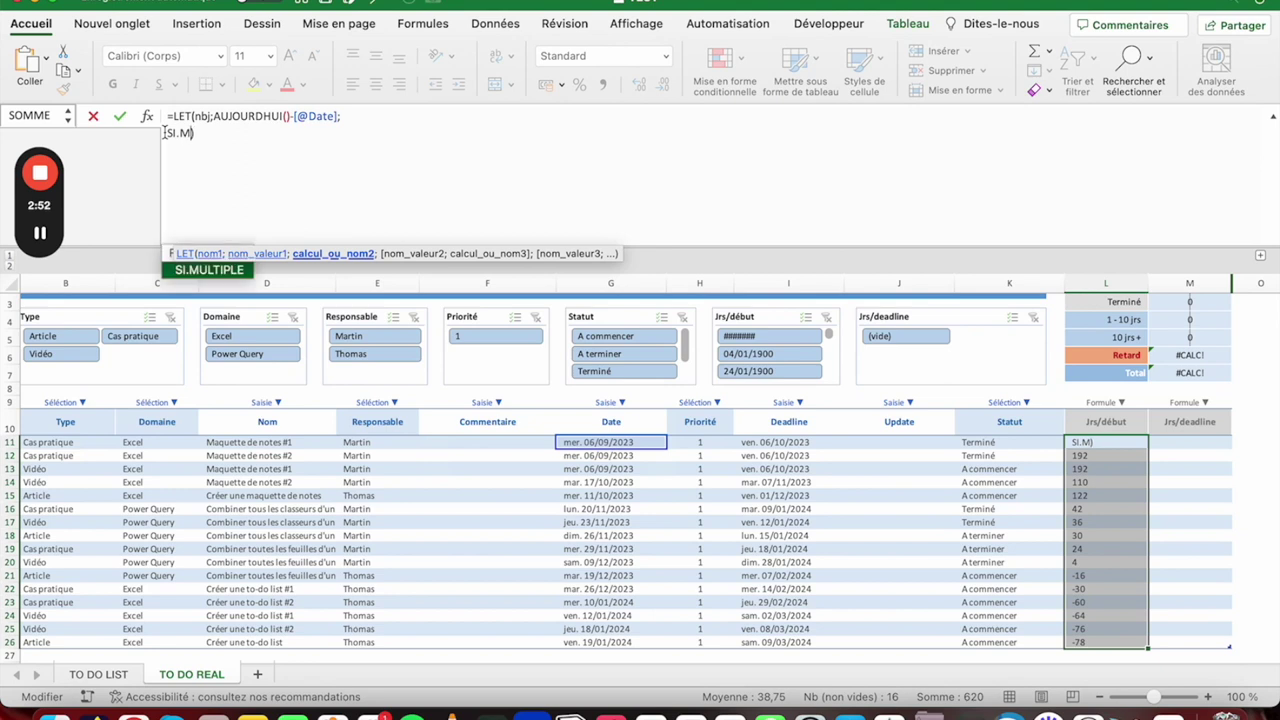
pyautogui.press('Tab')
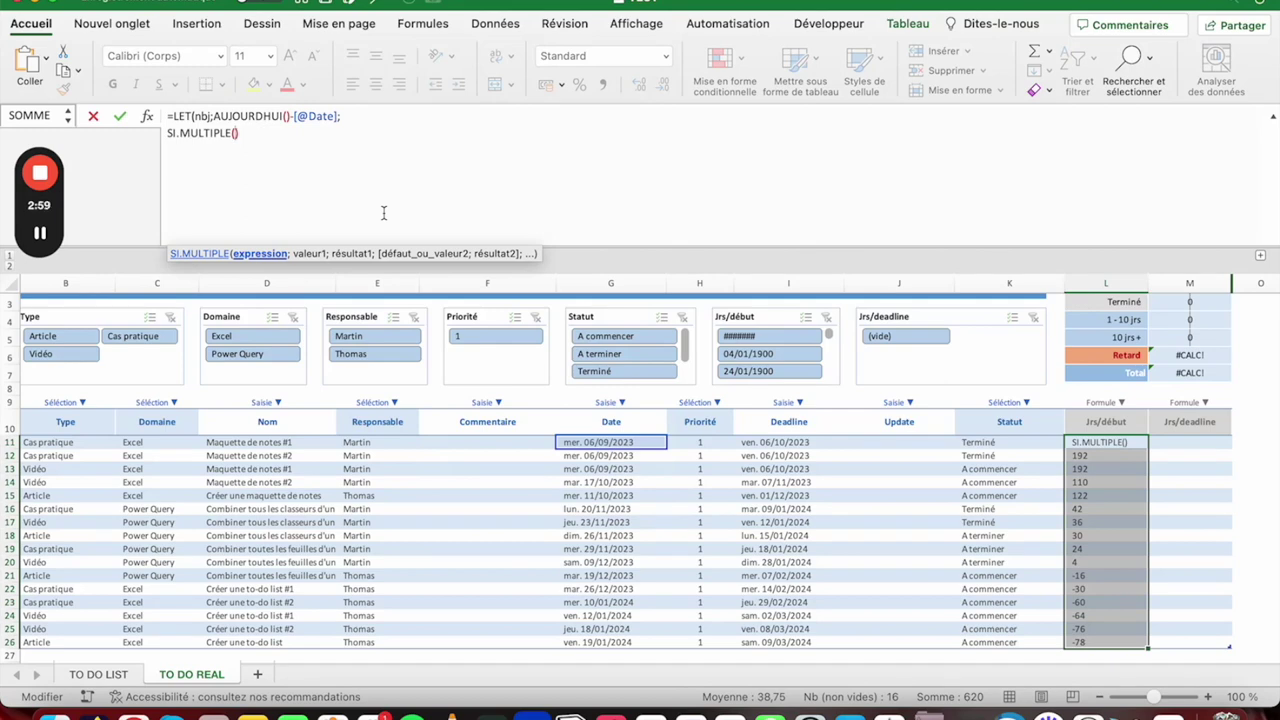
pyautogui.write('VRAI')
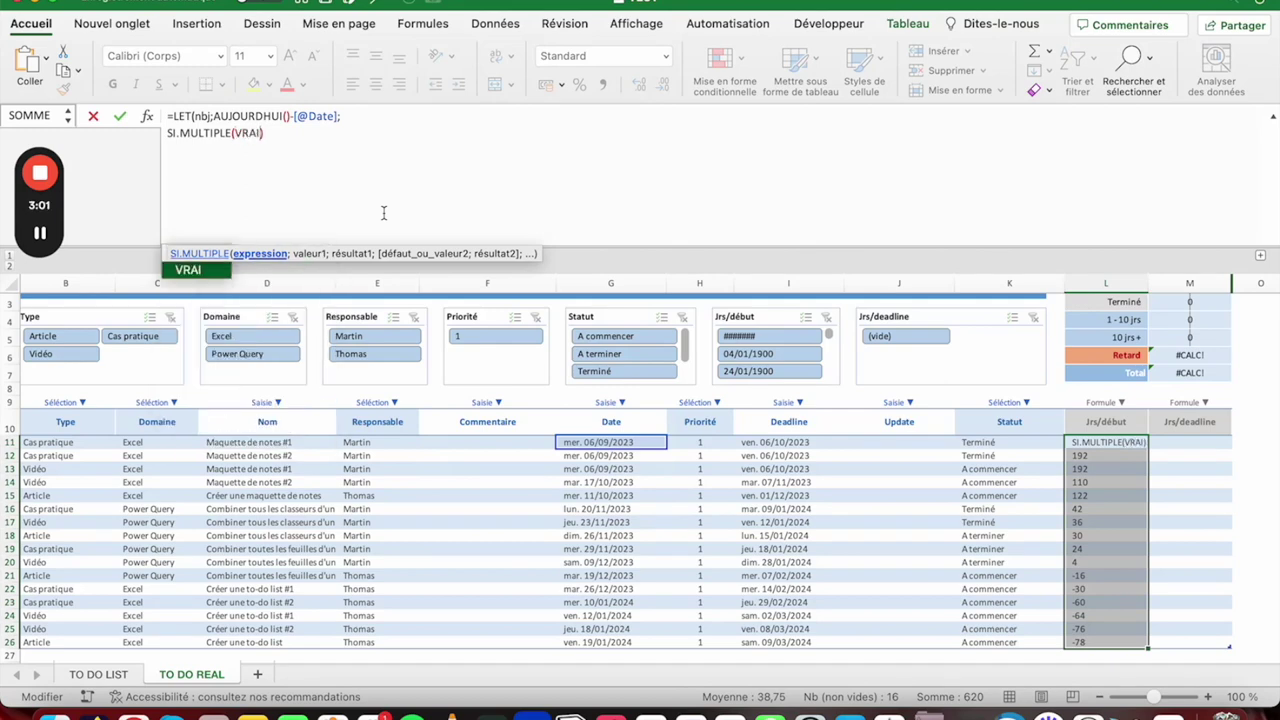
pyautogui.write(';')
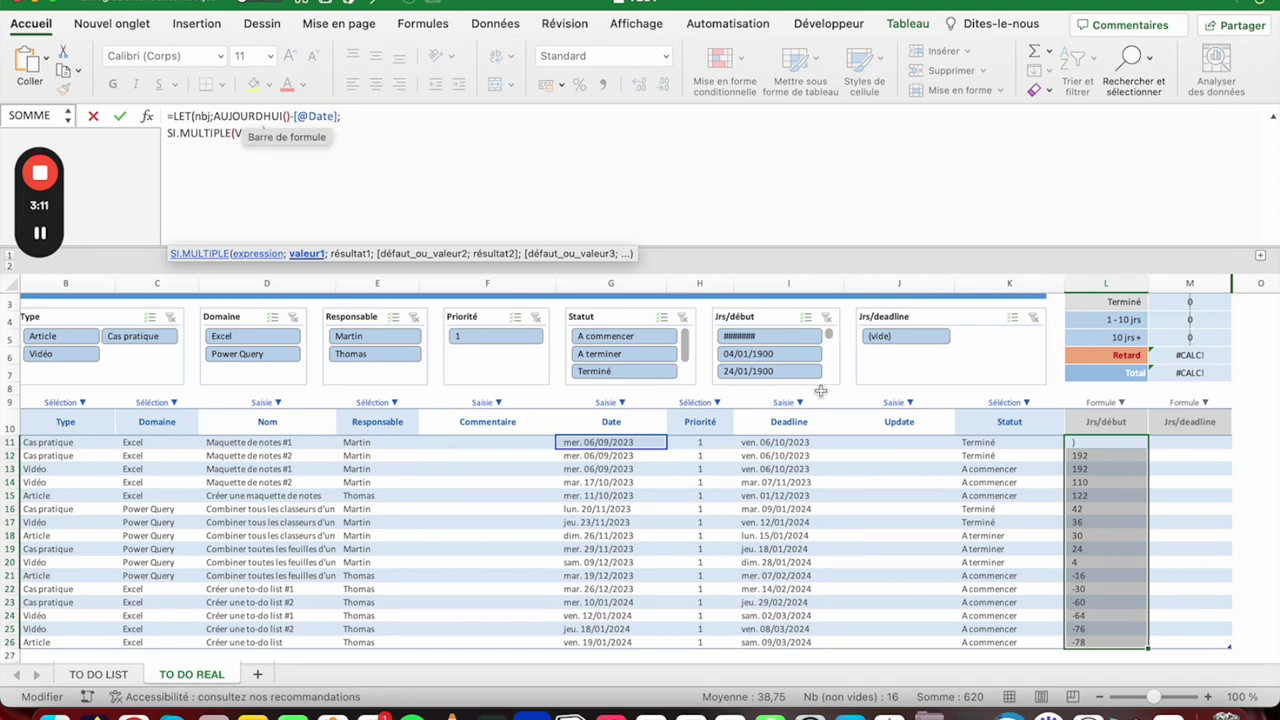
pyautogui.write(')')
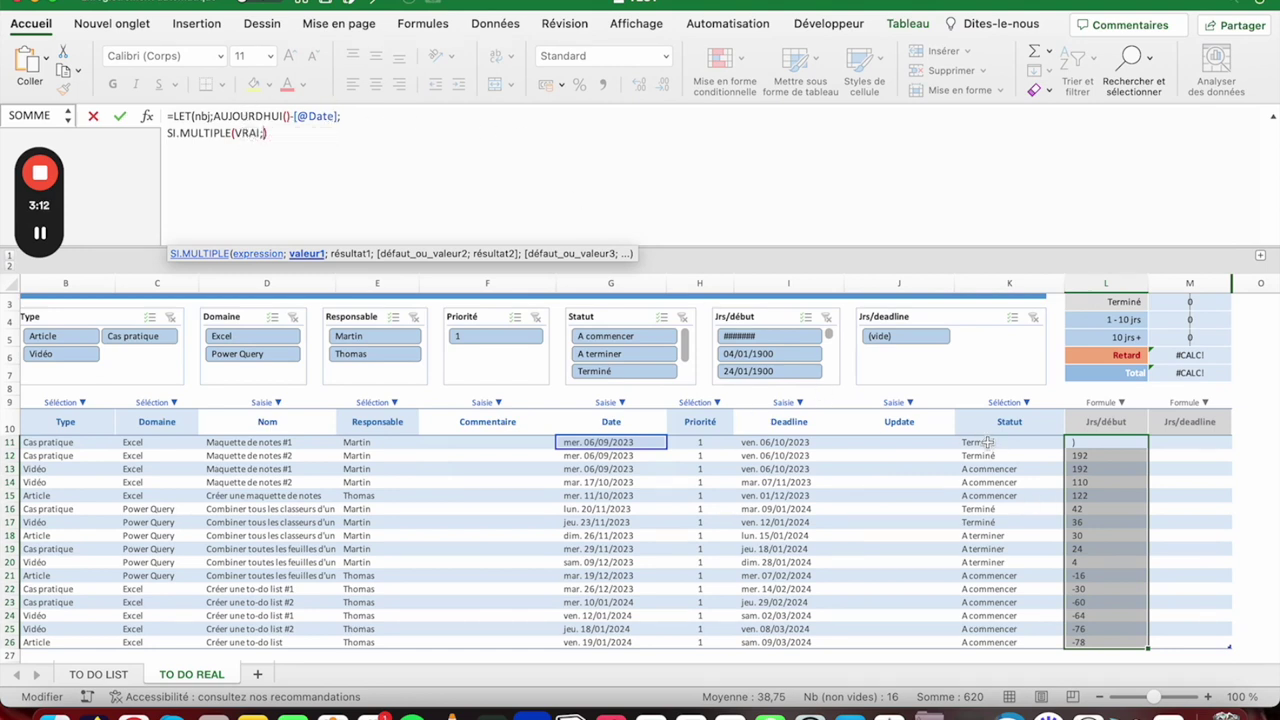
pyautogui.click(987, 442)
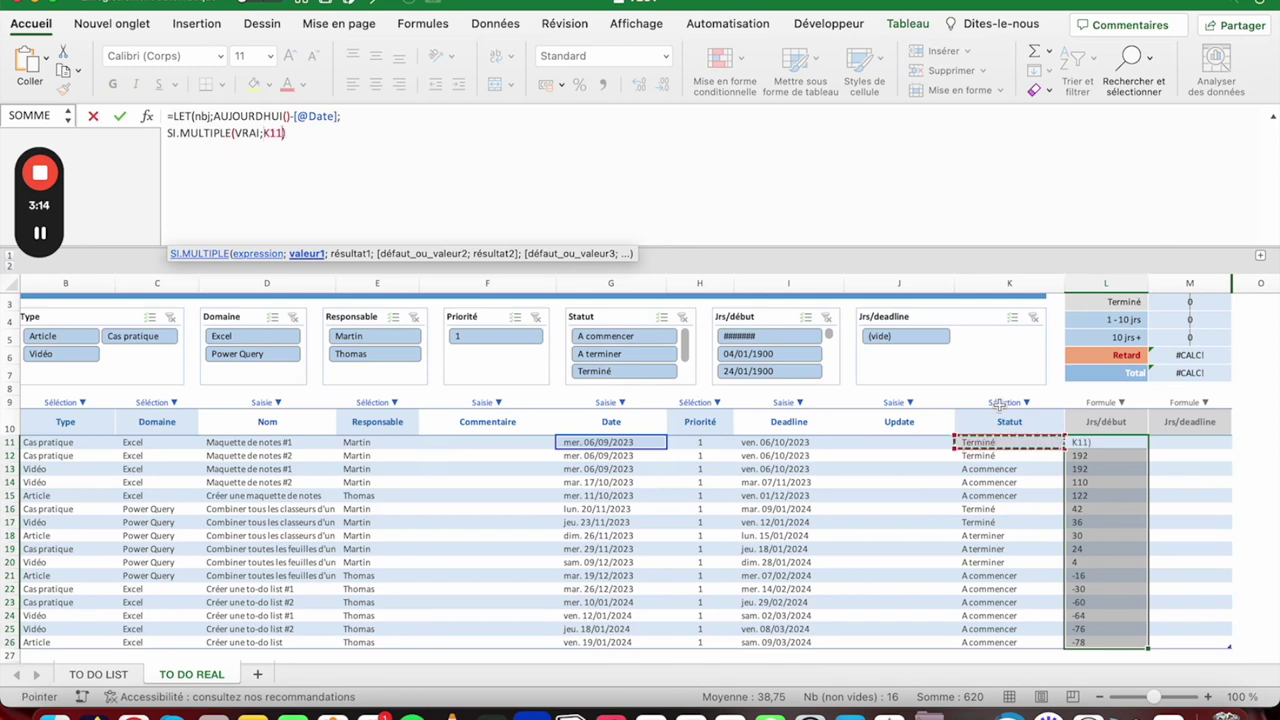
pyautogui.write('="Terminé")')
pyautogui.click(371, 133)
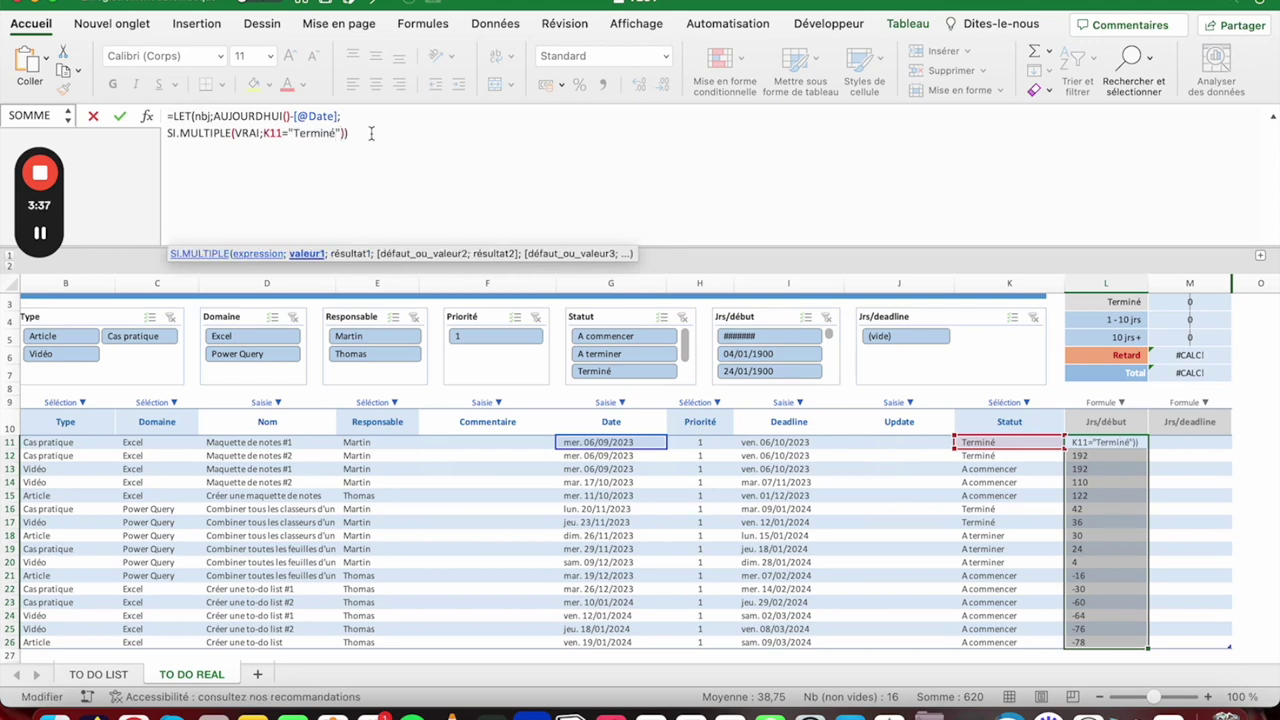
pyautogui.write(';"Termin')
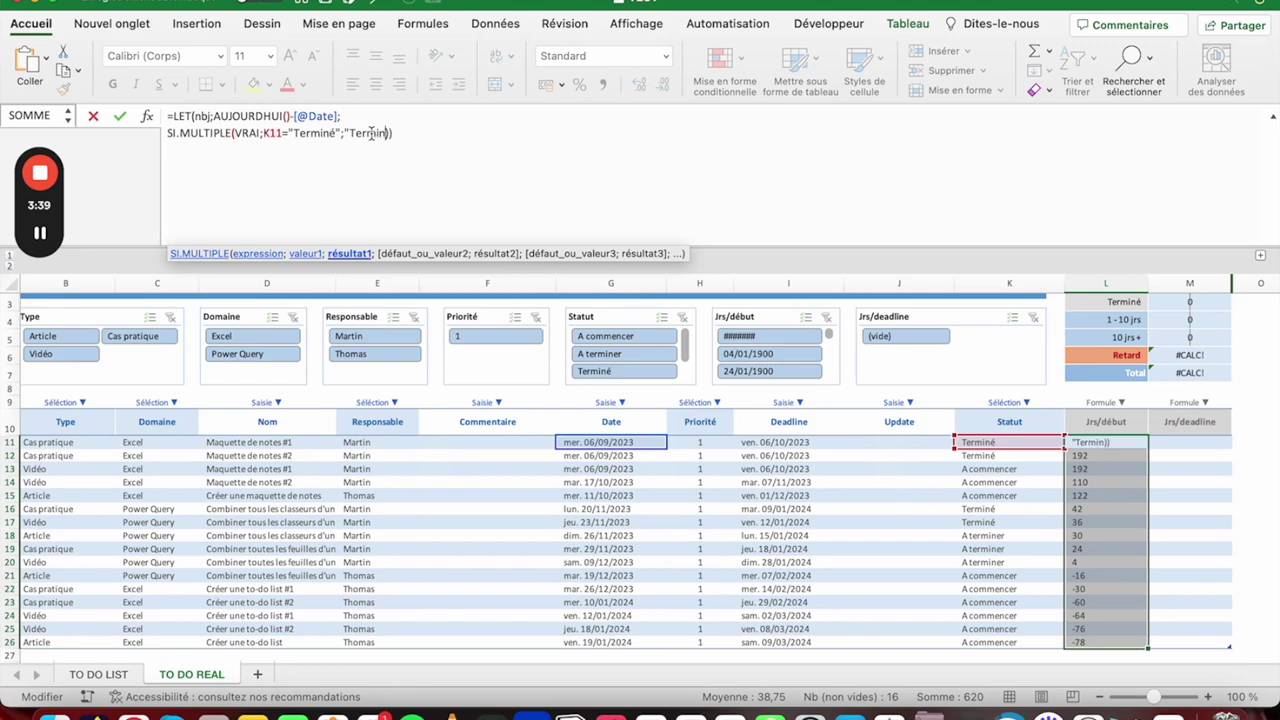
pyautogui.write('é"')
pyautogui.press('Return')
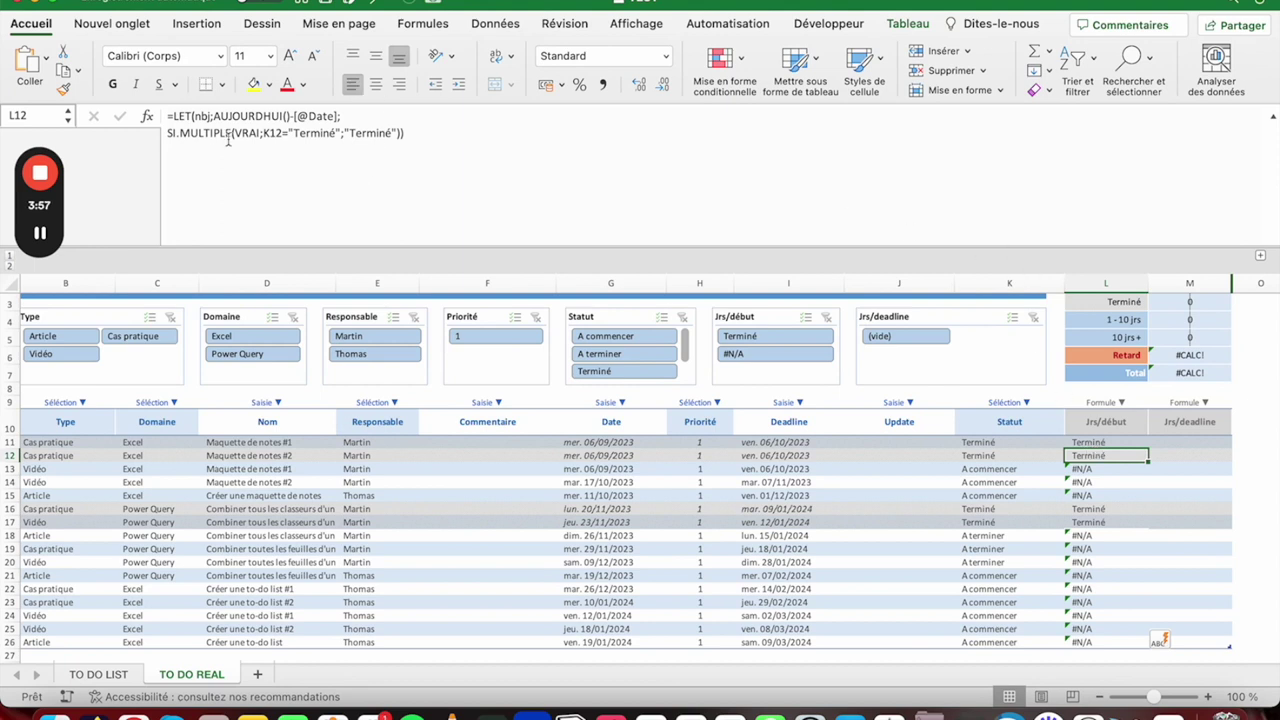
pyautogui.click(262, 133)
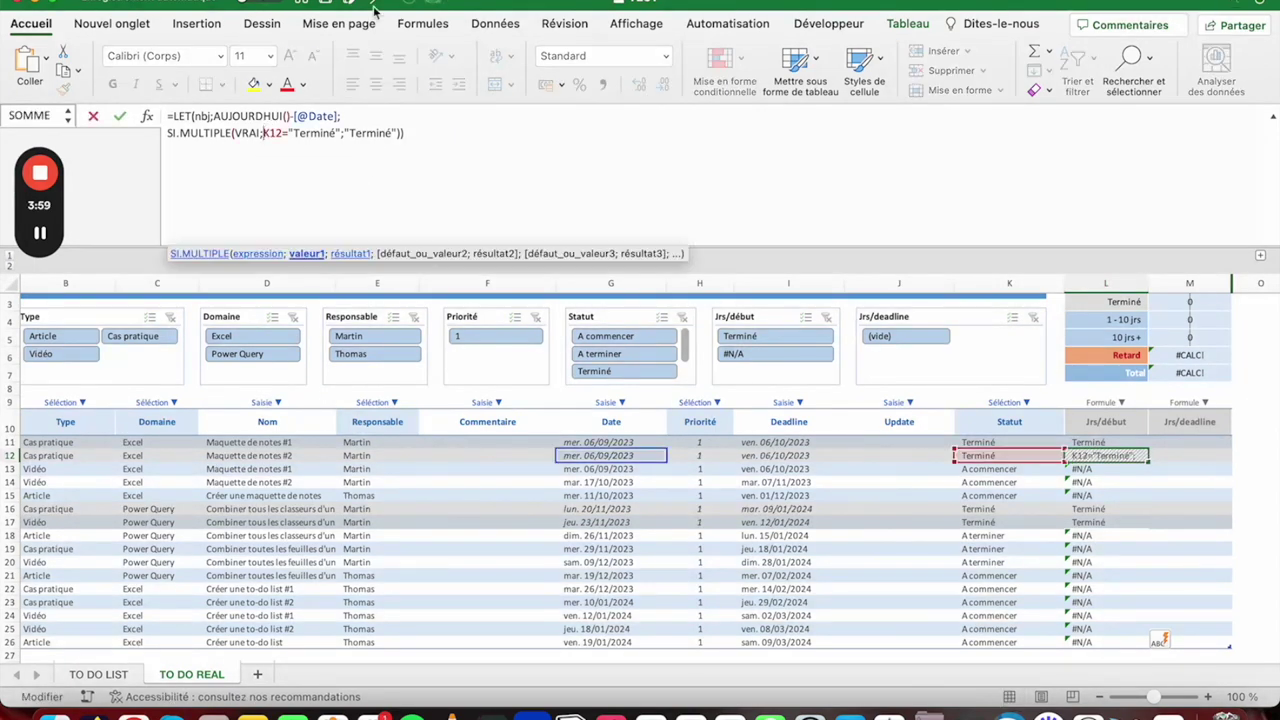
# - Put the K12 condition of the L12 formula on its own line and commit it
pyautogui.hotkey('alt', 'Return')
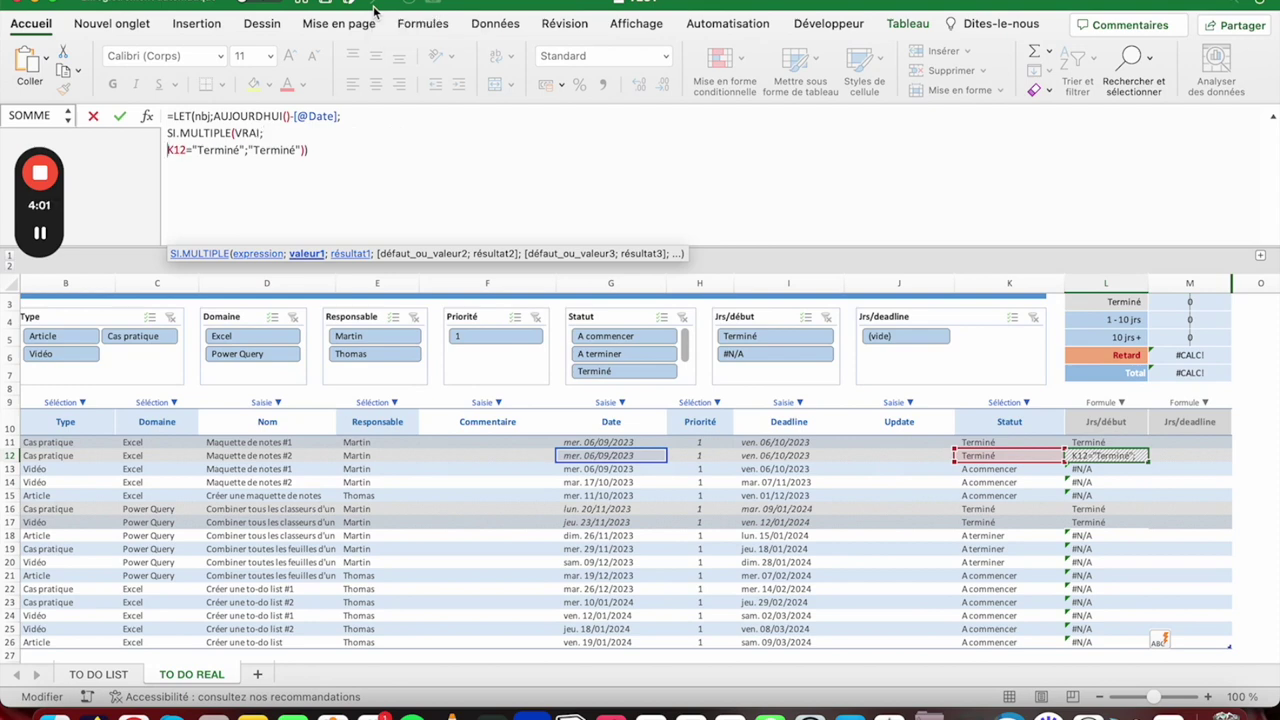
pyautogui.click(299, 149)
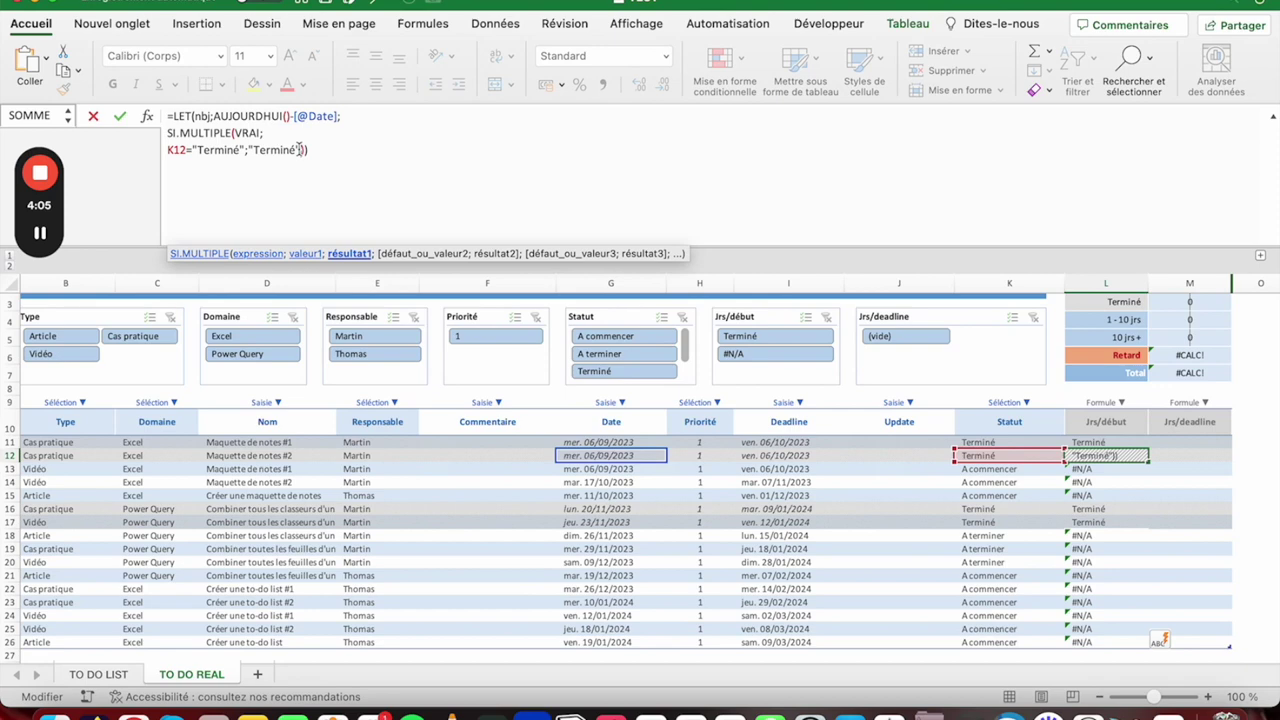
pyautogui.click(196, 117)
pyautogui.moveTo(196, 117); pyautogui.dragTo(340, 117)
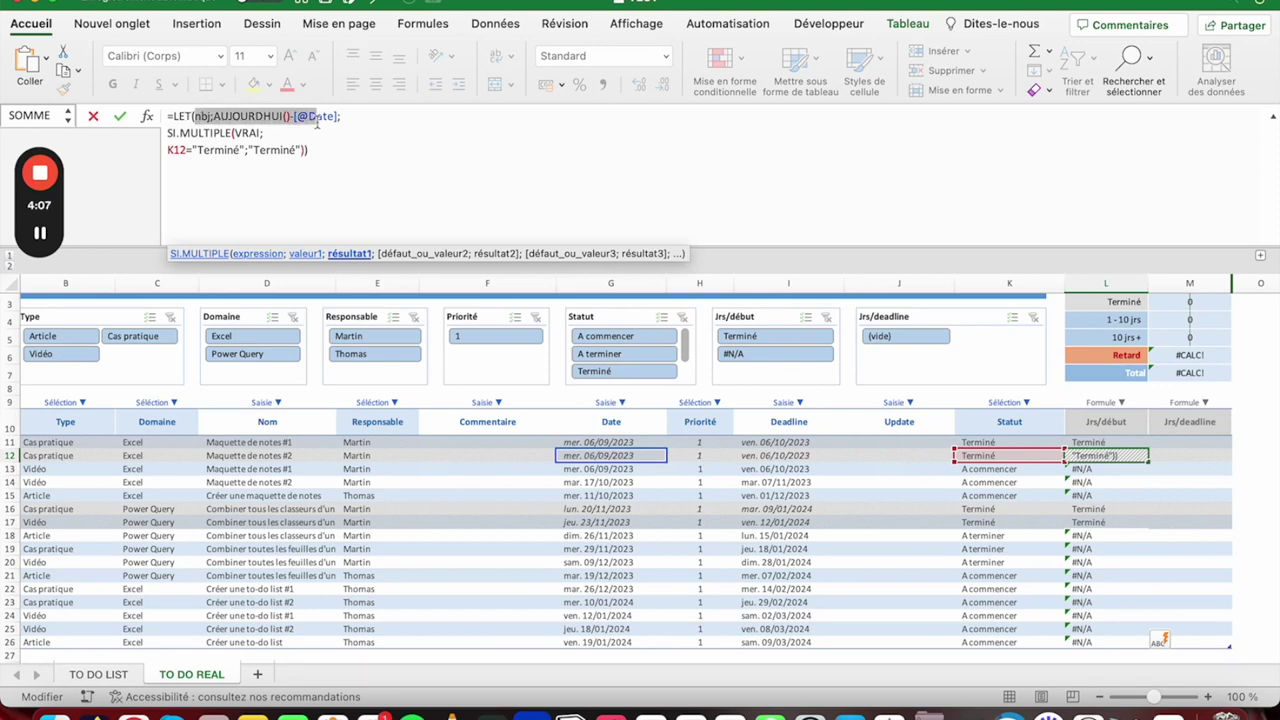
pyautogui.click(238, 117)
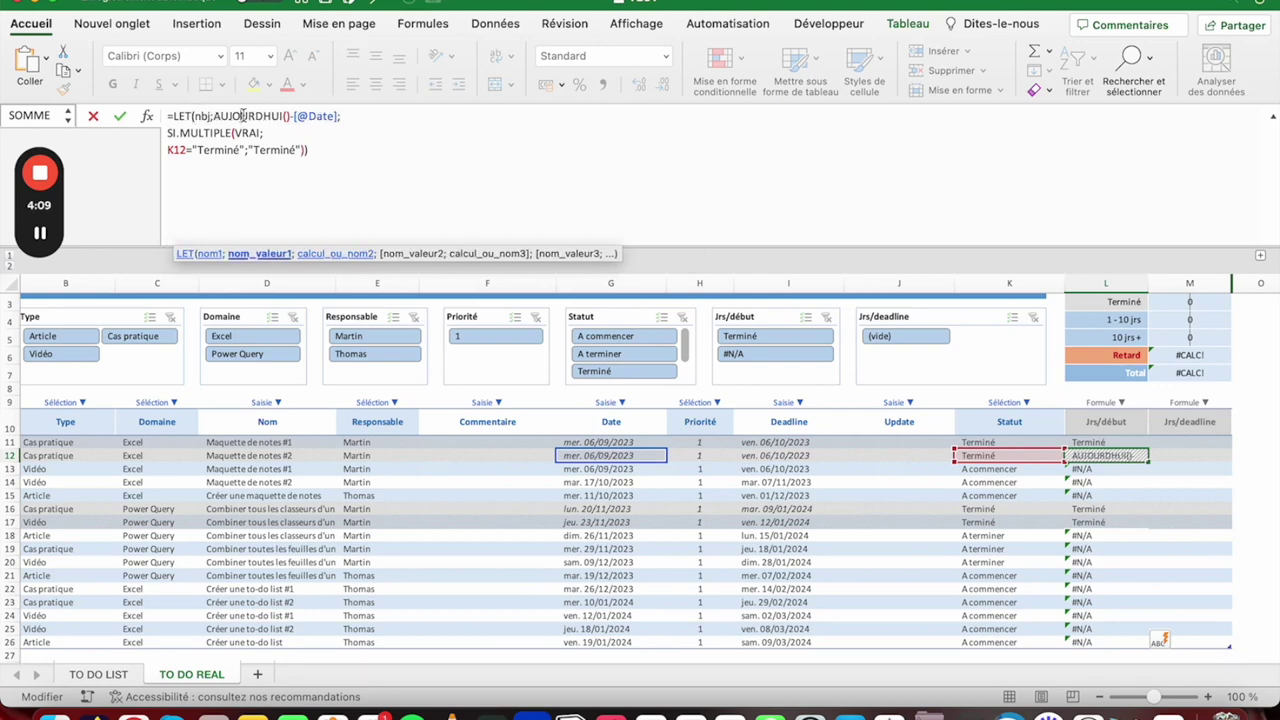
pyautogui.moveTo(167, 133); pyautogui.dragTo(320, 133)
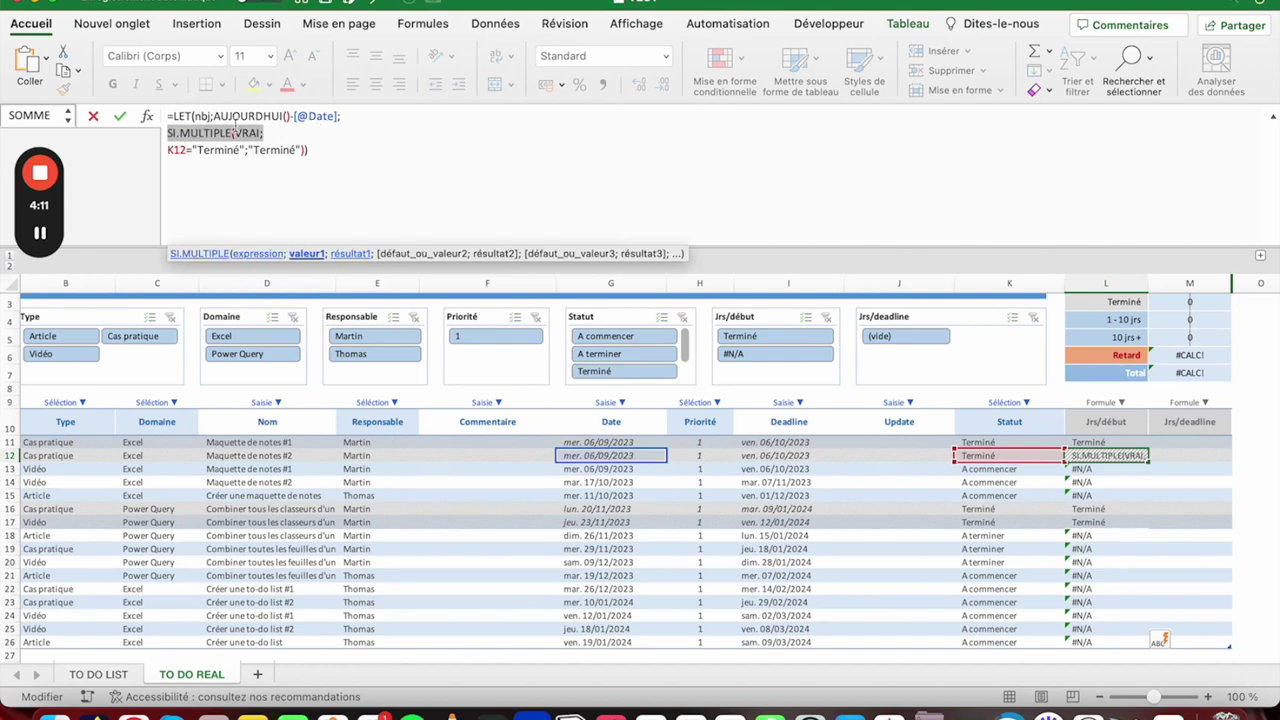
pyautogui.click(169, 148)
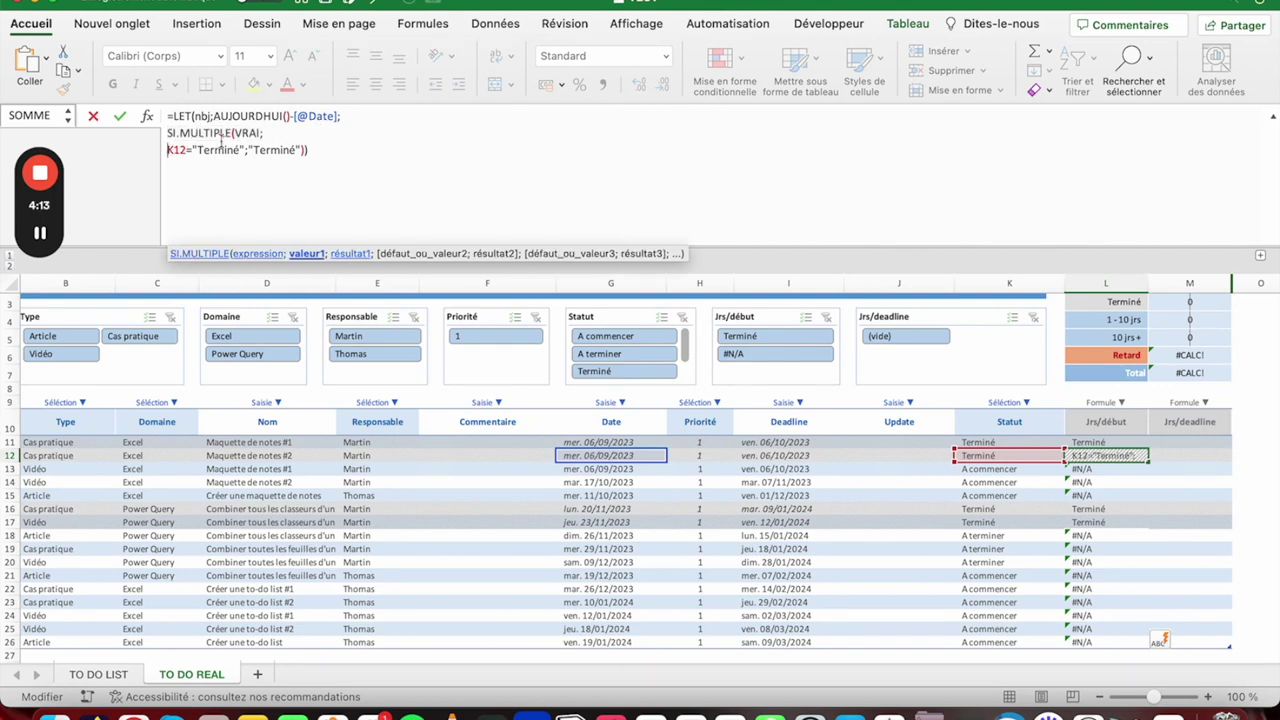
pyautogui.press('Tab')
pyautogui.press('Up')
pyautogui.press('Left')
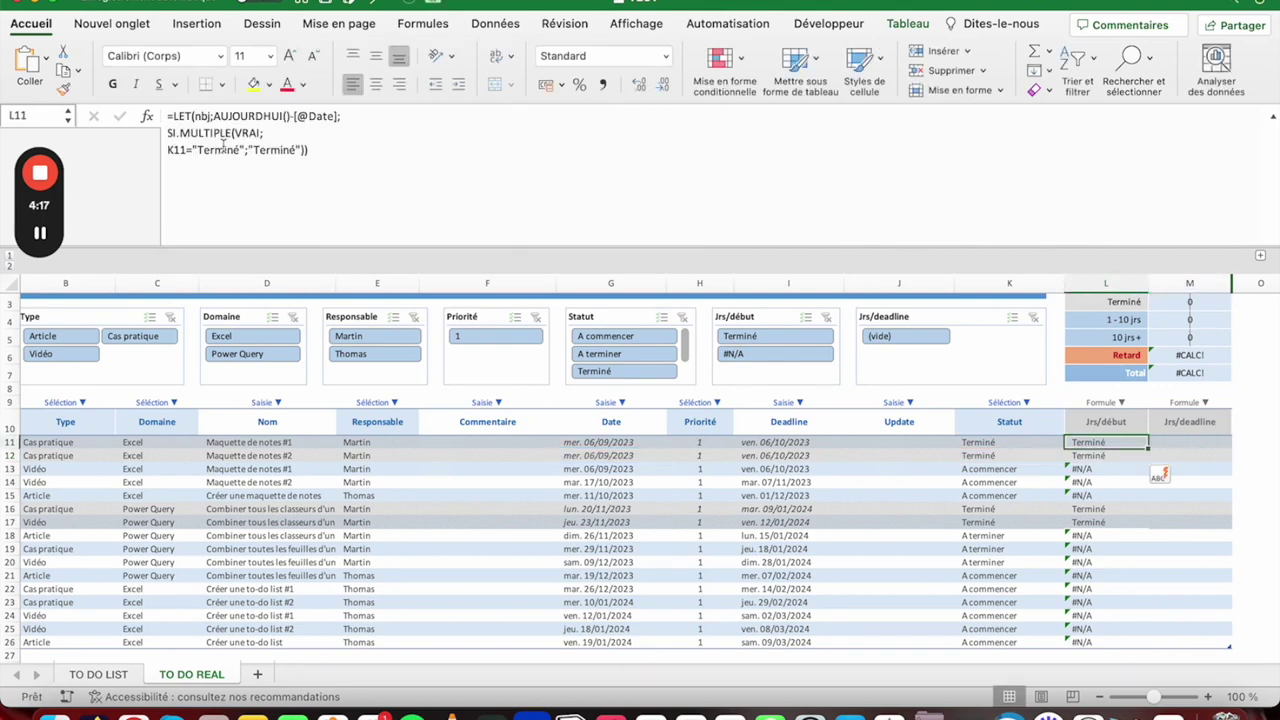
# - Indent the L11 formula lines and add the condition nbj<0;"A faire" to SI.MULTIPLE
pyautogui.click(169, 149)
pyautogui.click(167, 132)
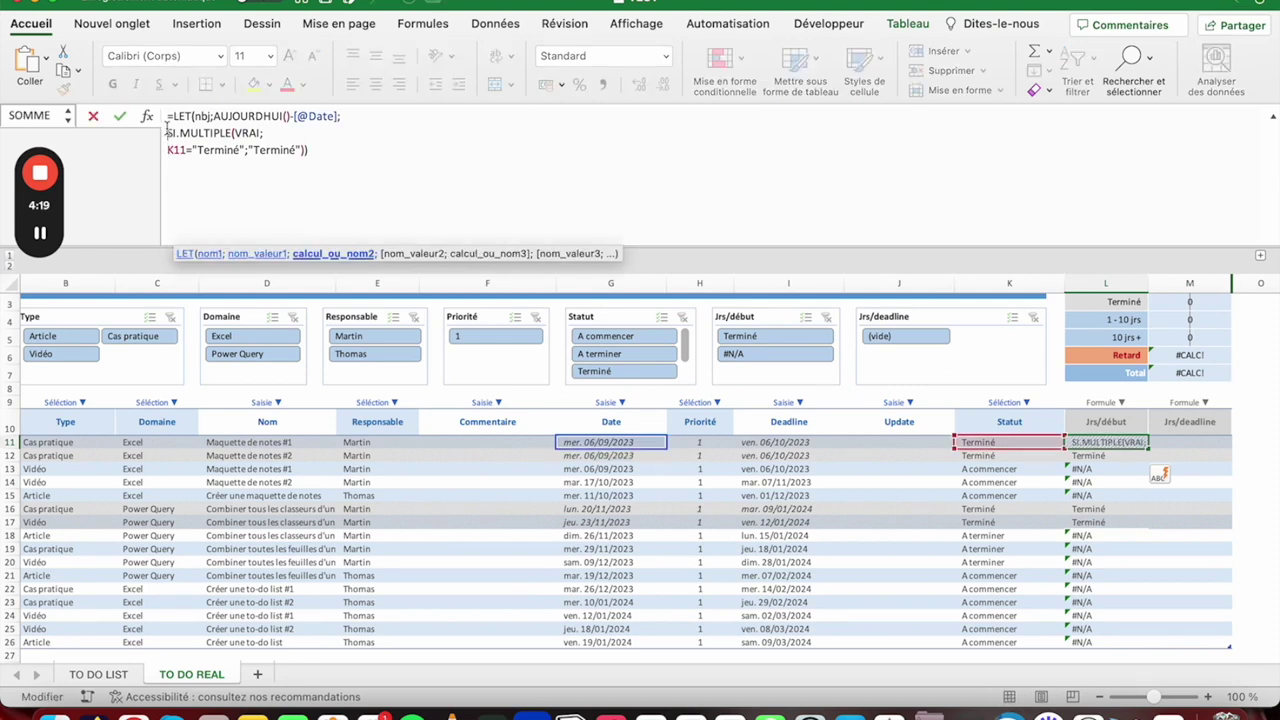
pyautogui.click(166, 149)
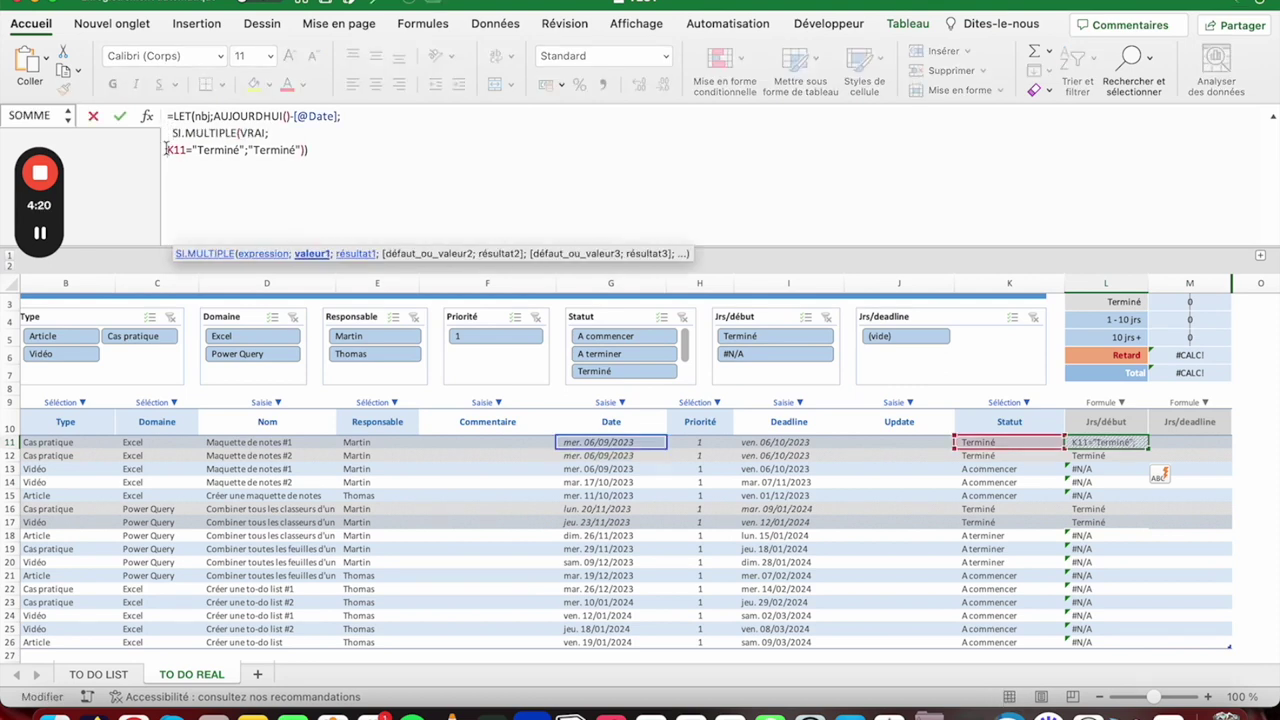
pyautogui.click(313, 150)
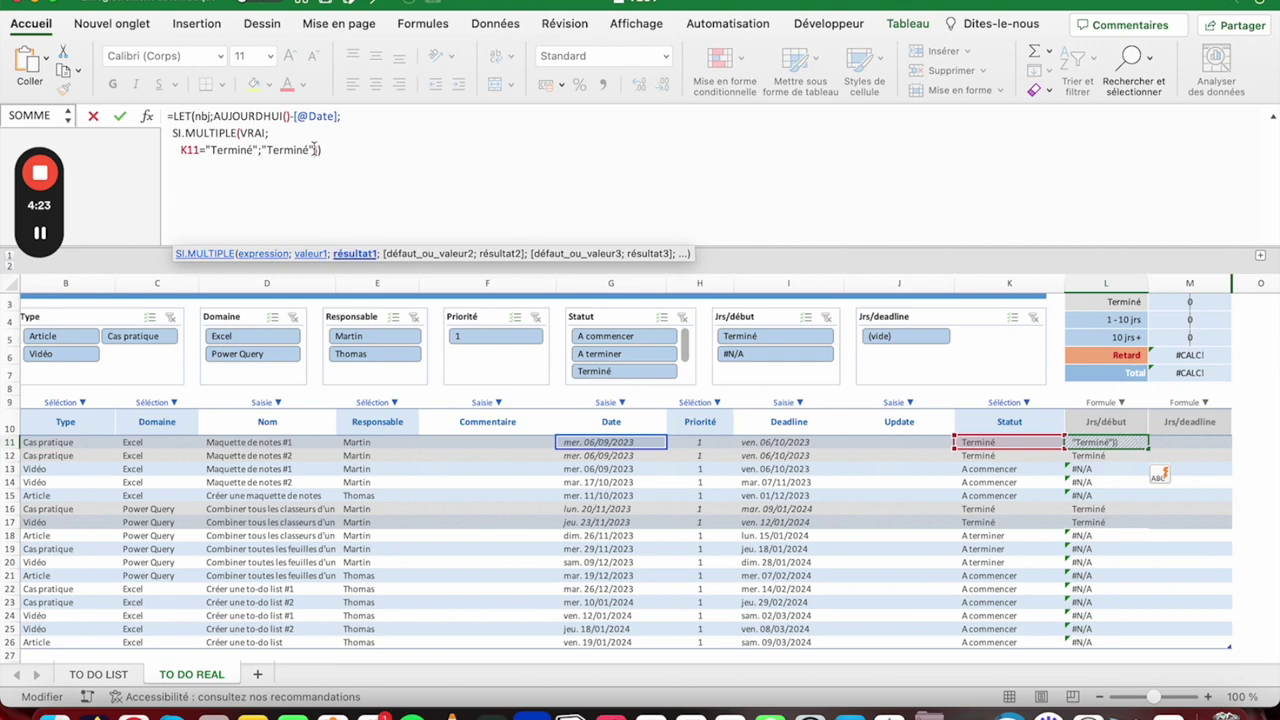
pyautogui.write(';')
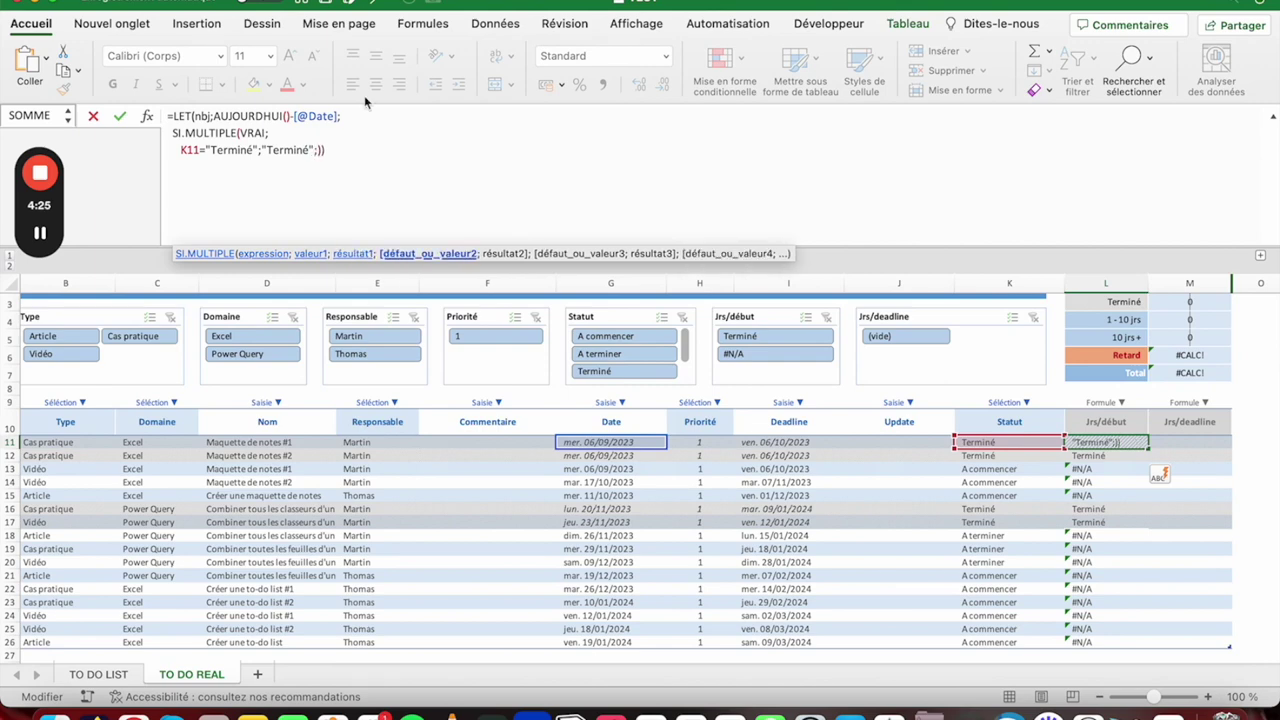
pyautogui.hotkey('ctrl', 'alt', 'Return')
pyautogui.write('nbj<')
pyautogui.write('0;')
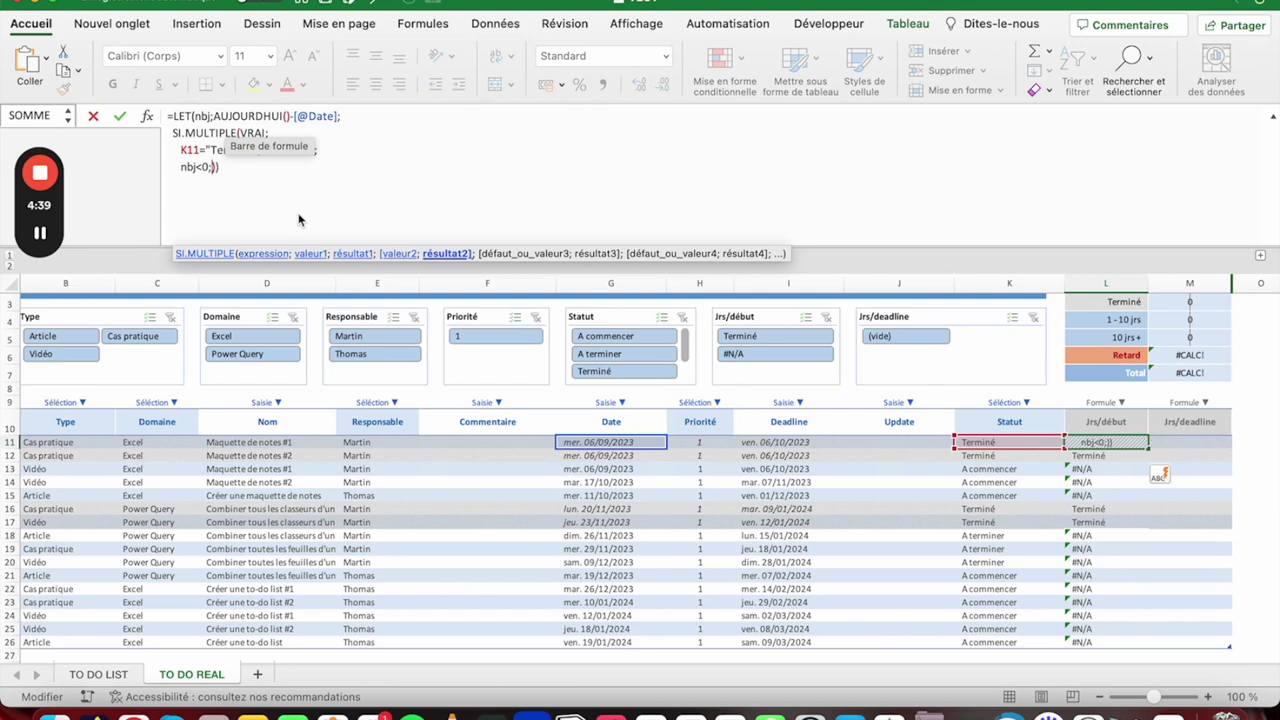
pyautogui.write('"')
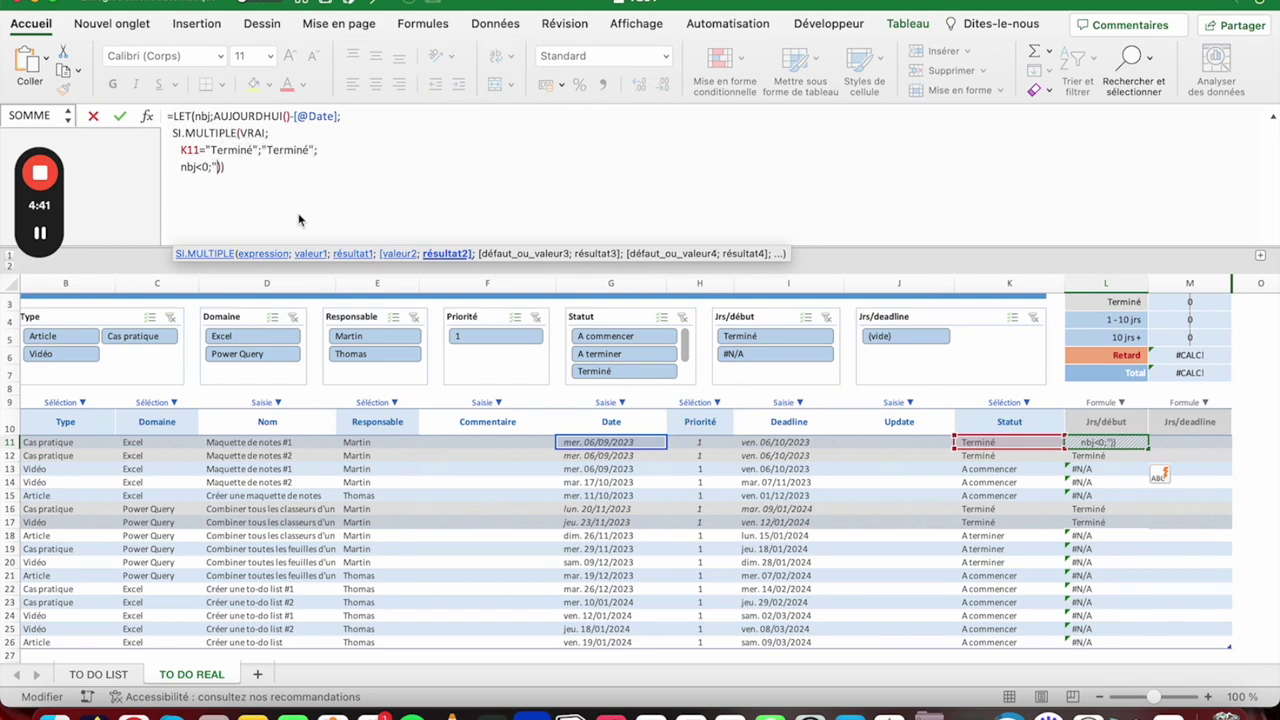
pyautogui.write('A faire"')
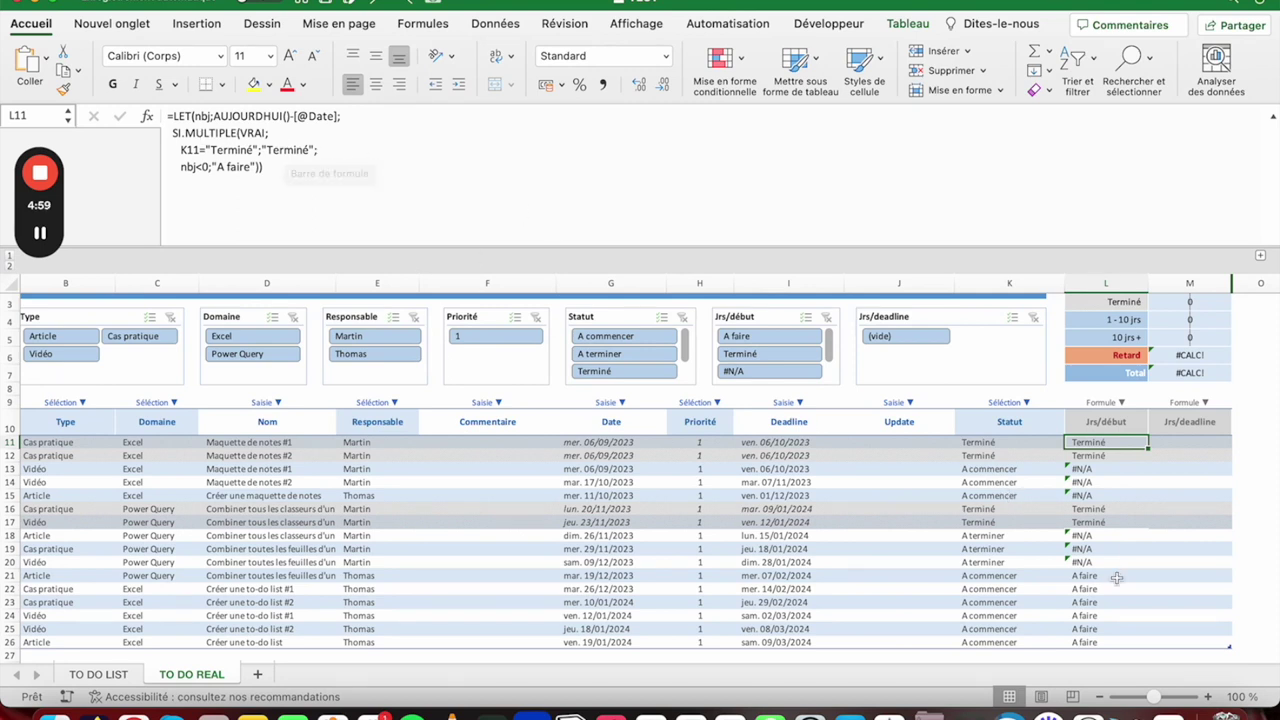
pyautogui.moveTo(1085, 577); pyautogui.dragTo(1084, 643)
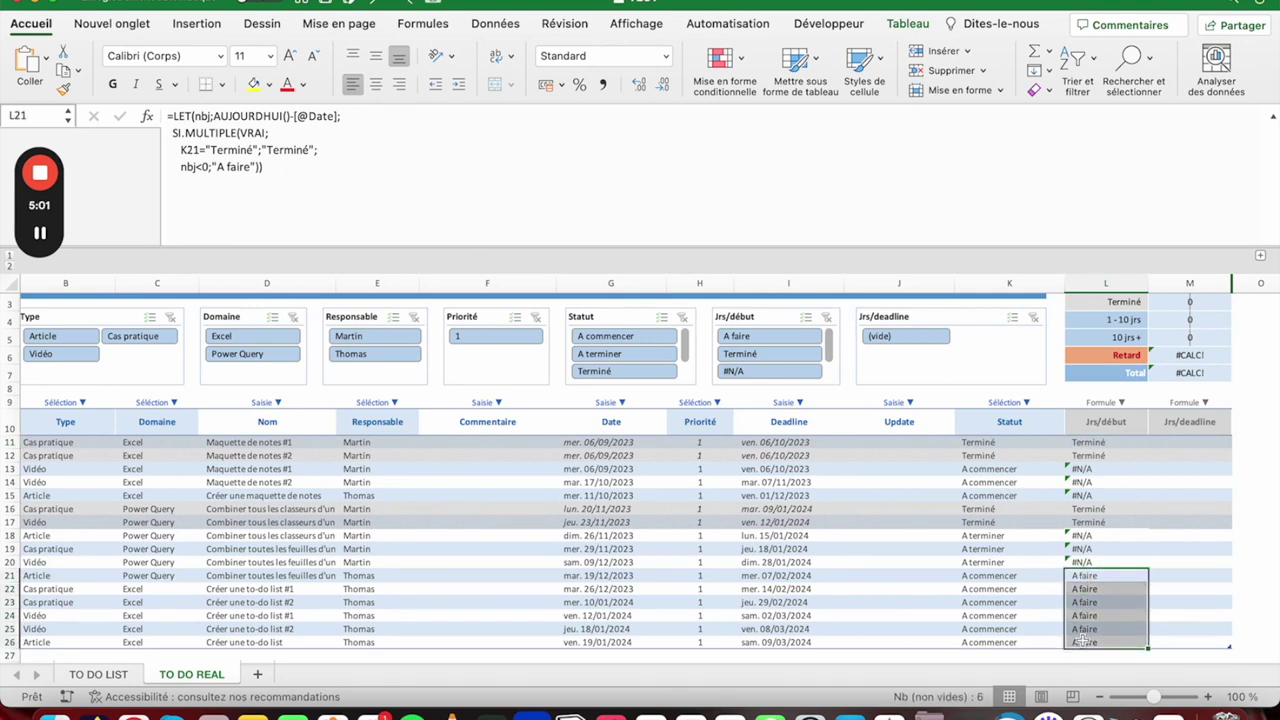
pyautogui.click(603, 578)
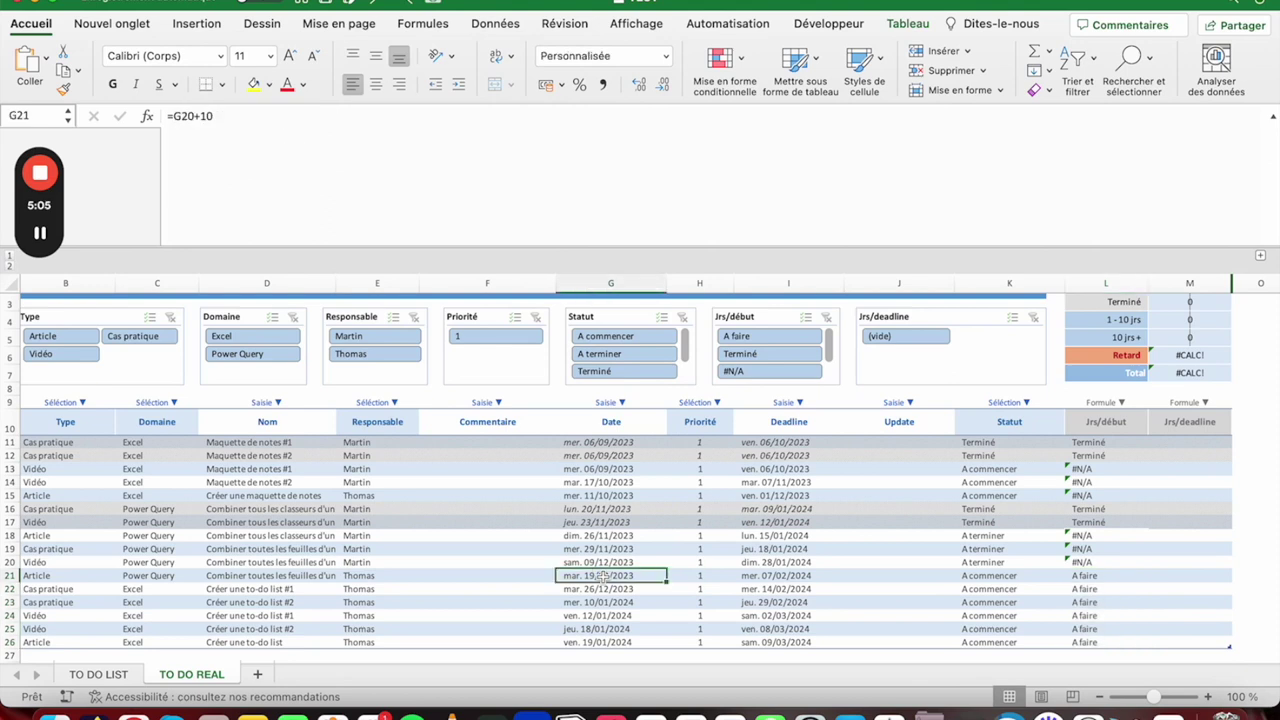
pyautogui.moveTo(603, 578); pyautogui.dragTo(600, 642)
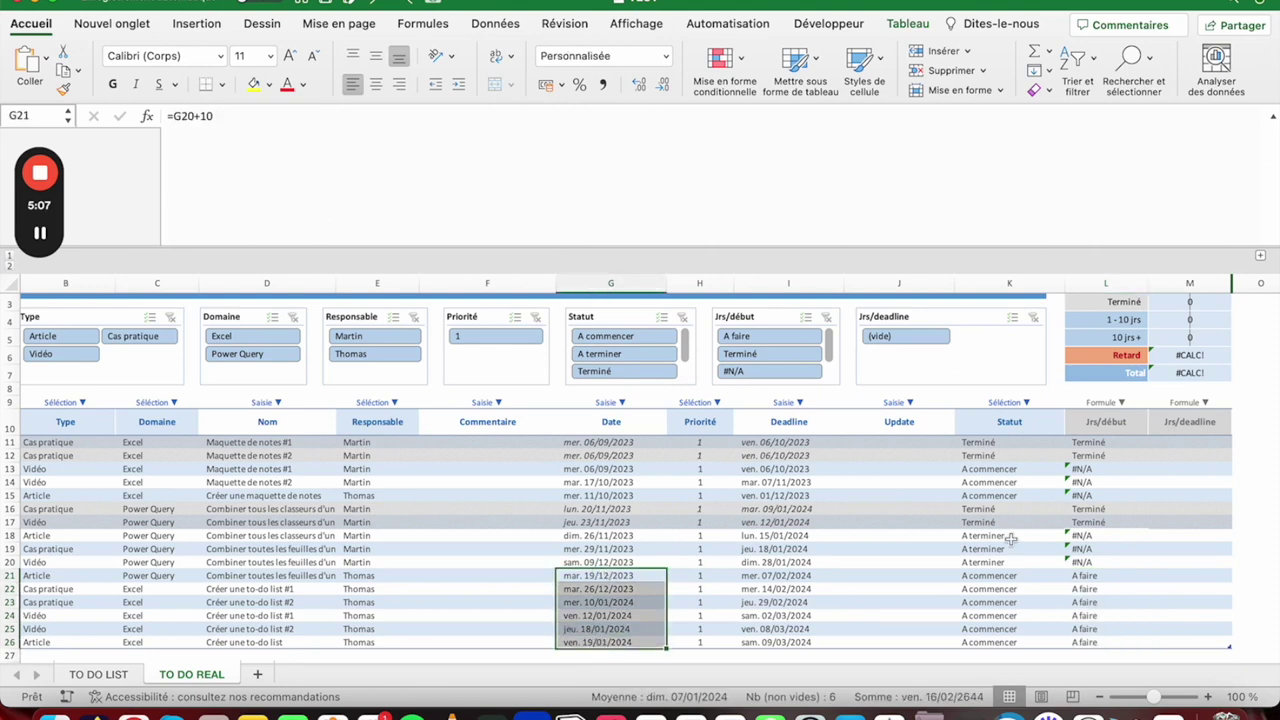
pyautogui.moveTo(1082, 575); pyautogui.dragTo(1108, 643)
pyautogui.scroll(-2, 1108, 591)
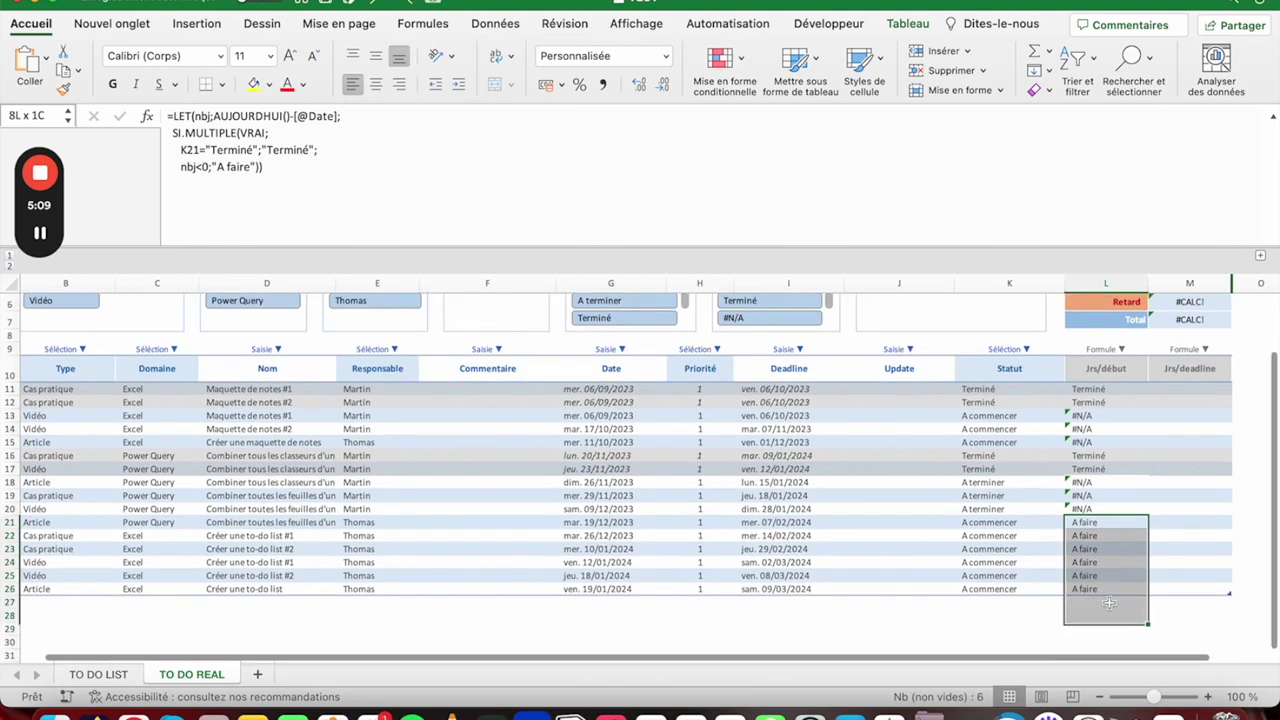
pyautogui.scroll(5, 1100, 560)
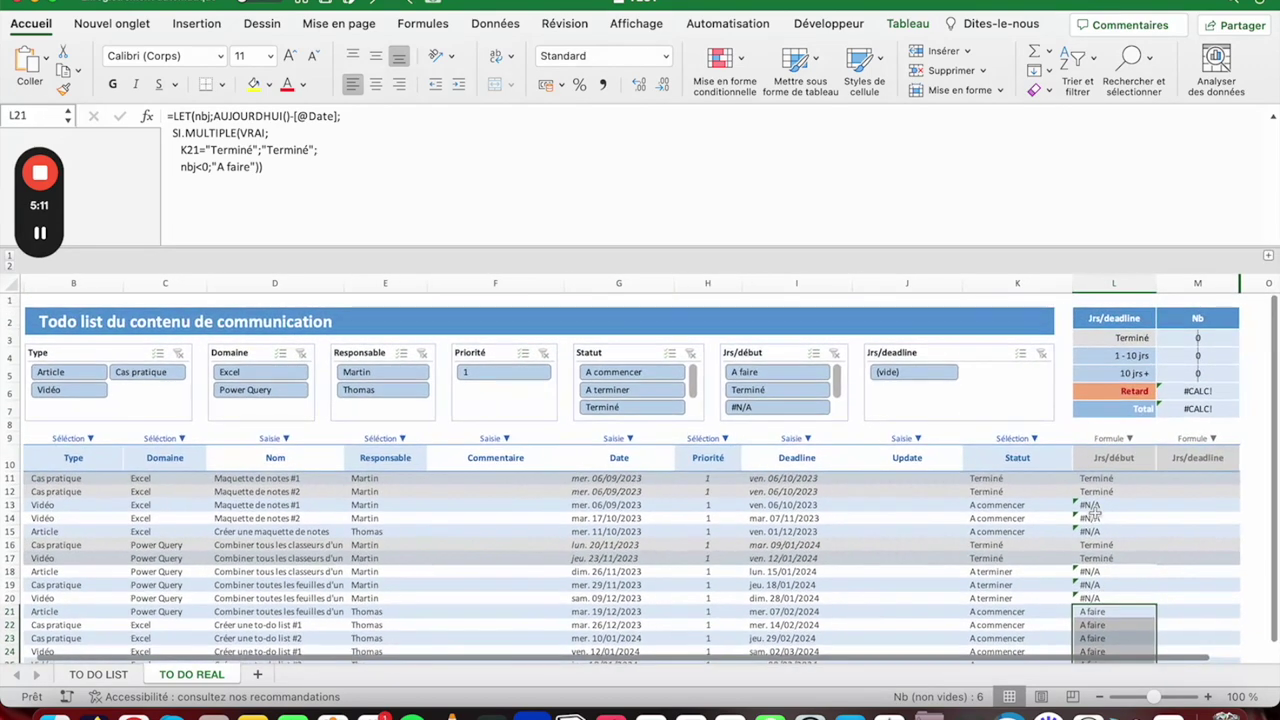
pyautogui.click(1093, 480)
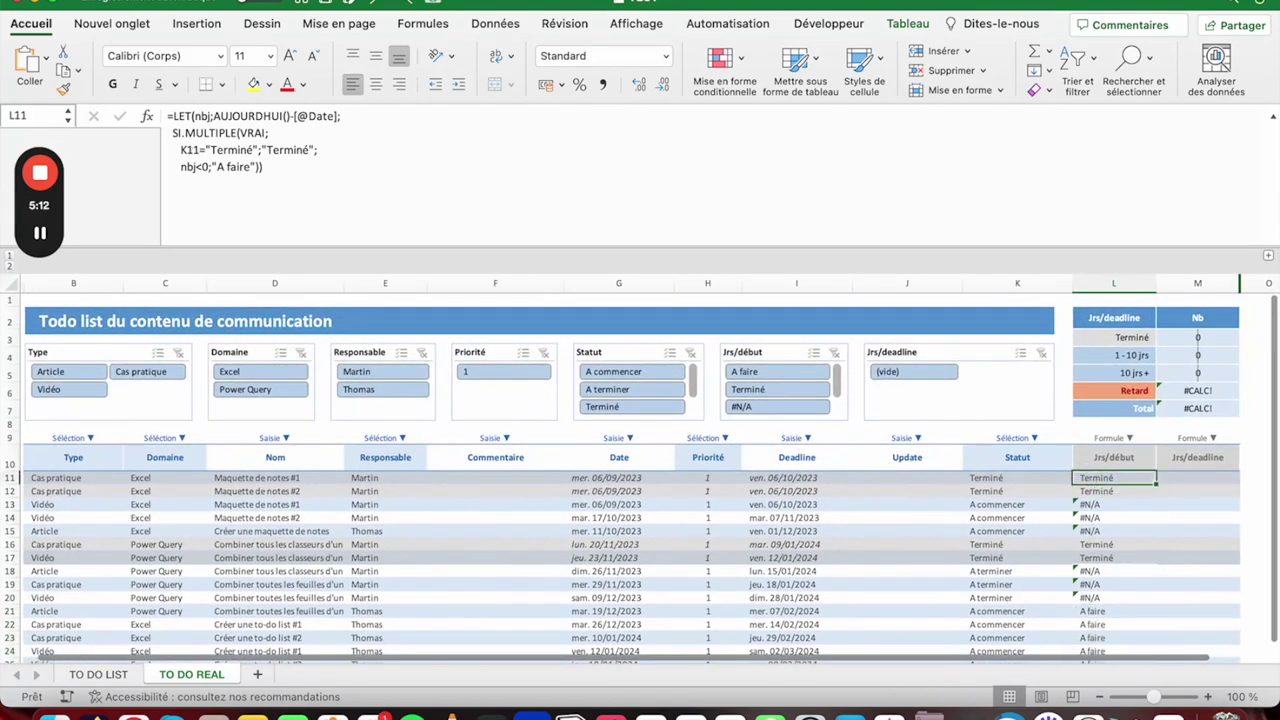
# - Add the condition nbj<10;"<10 jrs" on a new line and check L20's result
pyautogui.click(261, 166)
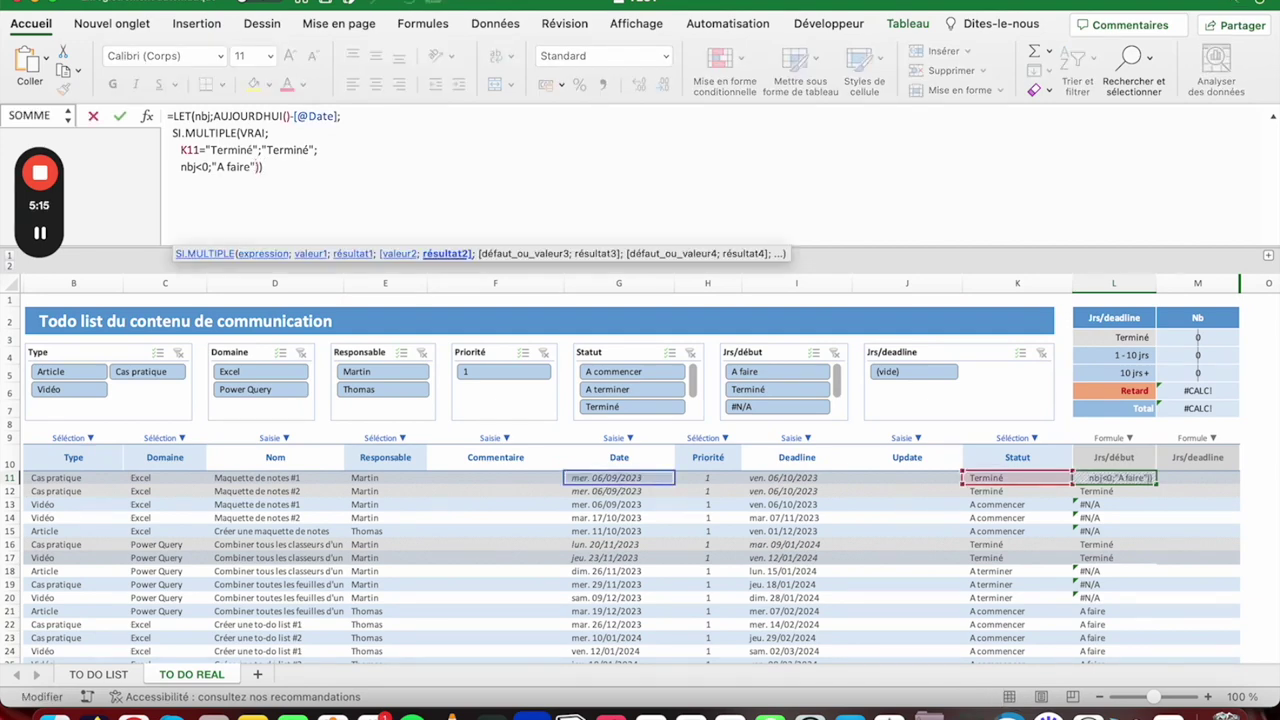
pyautogui.write(';')
pyautogui.hotkey('alt', 'Return')
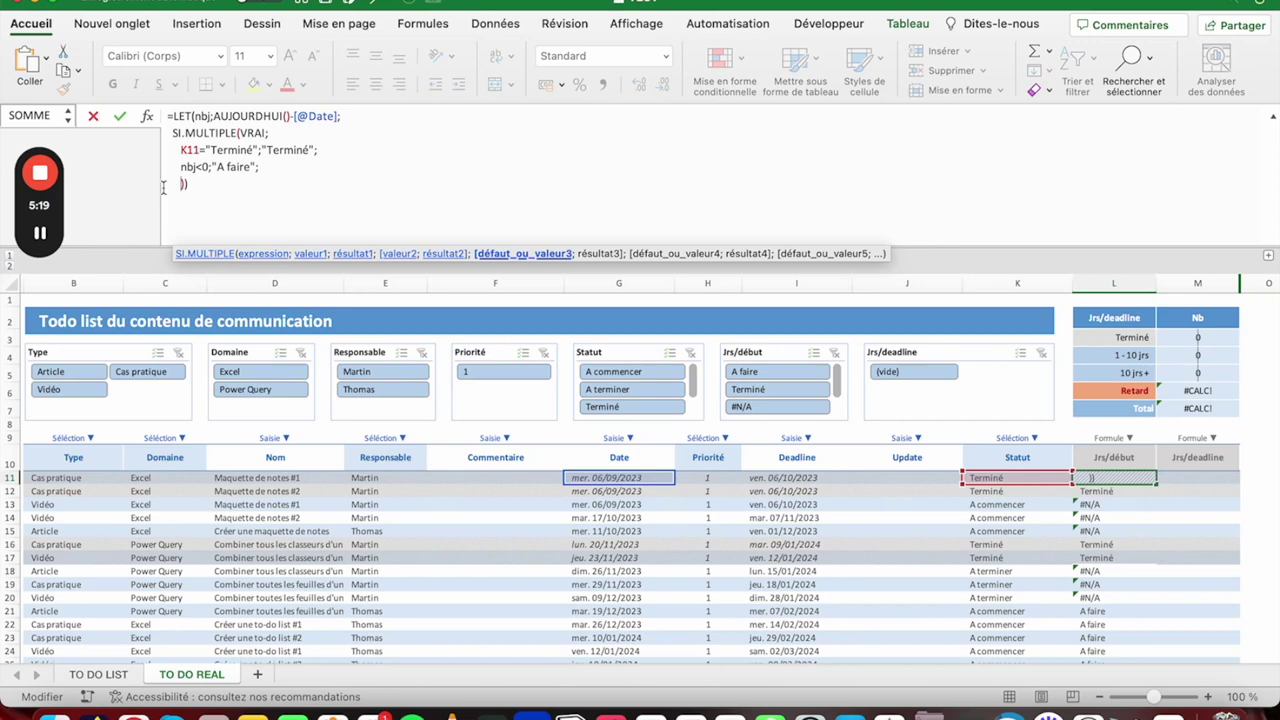
pyautogui.write('nbj')
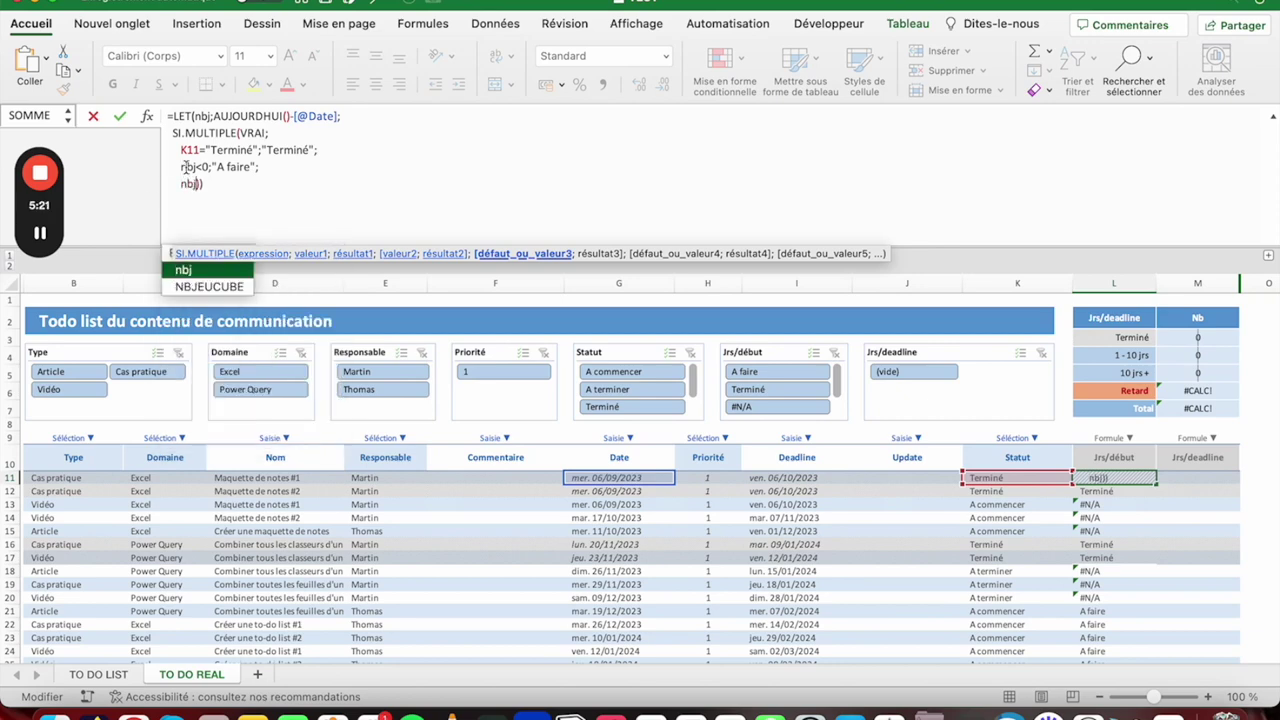
pyautogui.write('<10;')
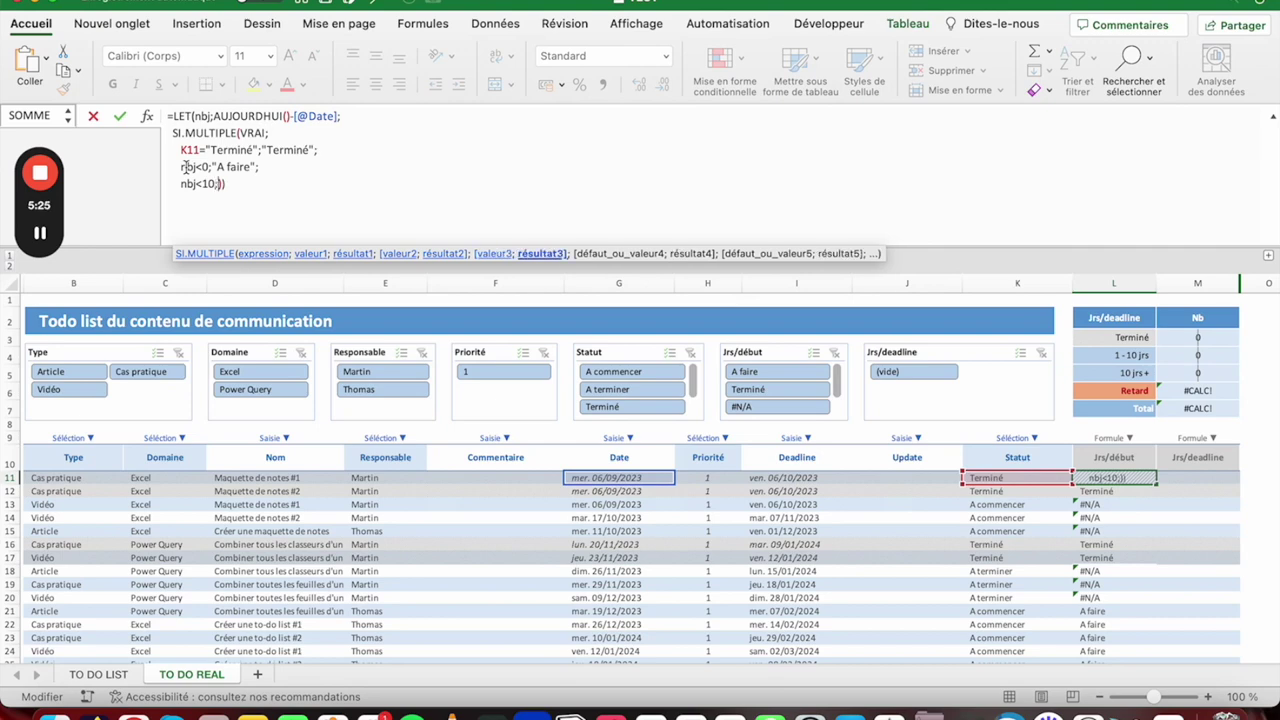
pyautogui.write('"')
pyautogui.write('<10 jrs")')
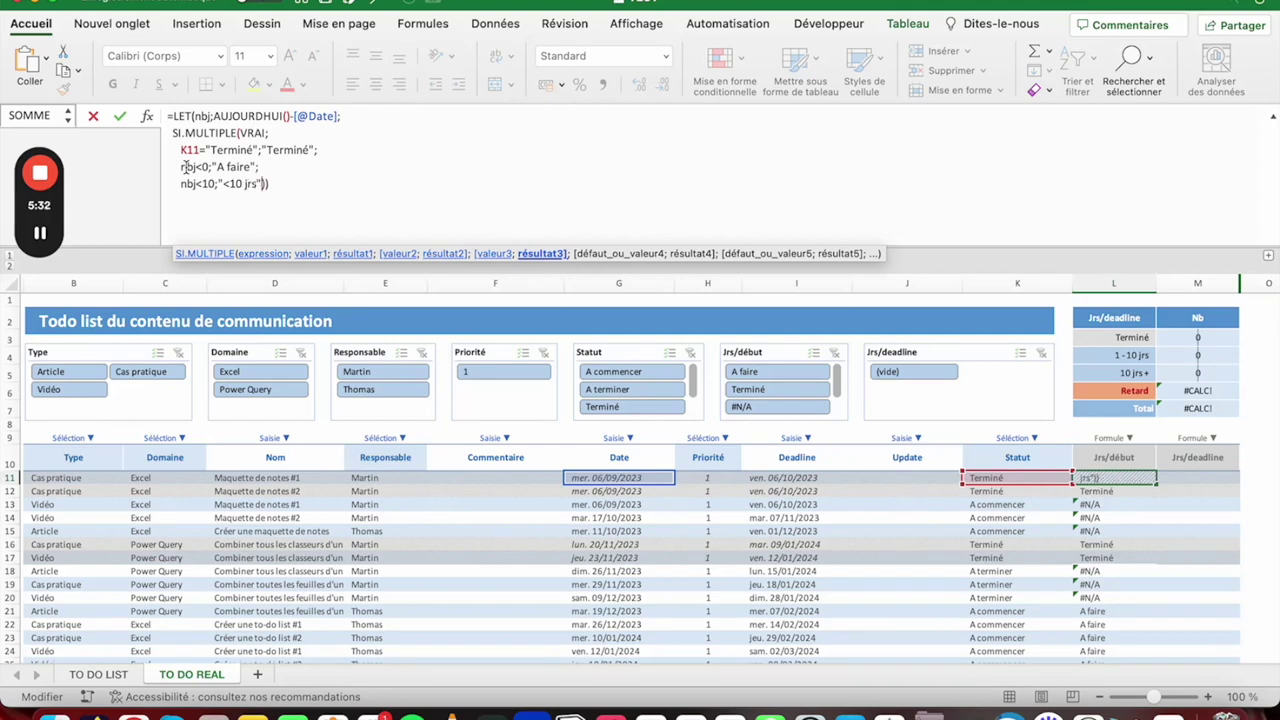
pyautogui.press('Return')
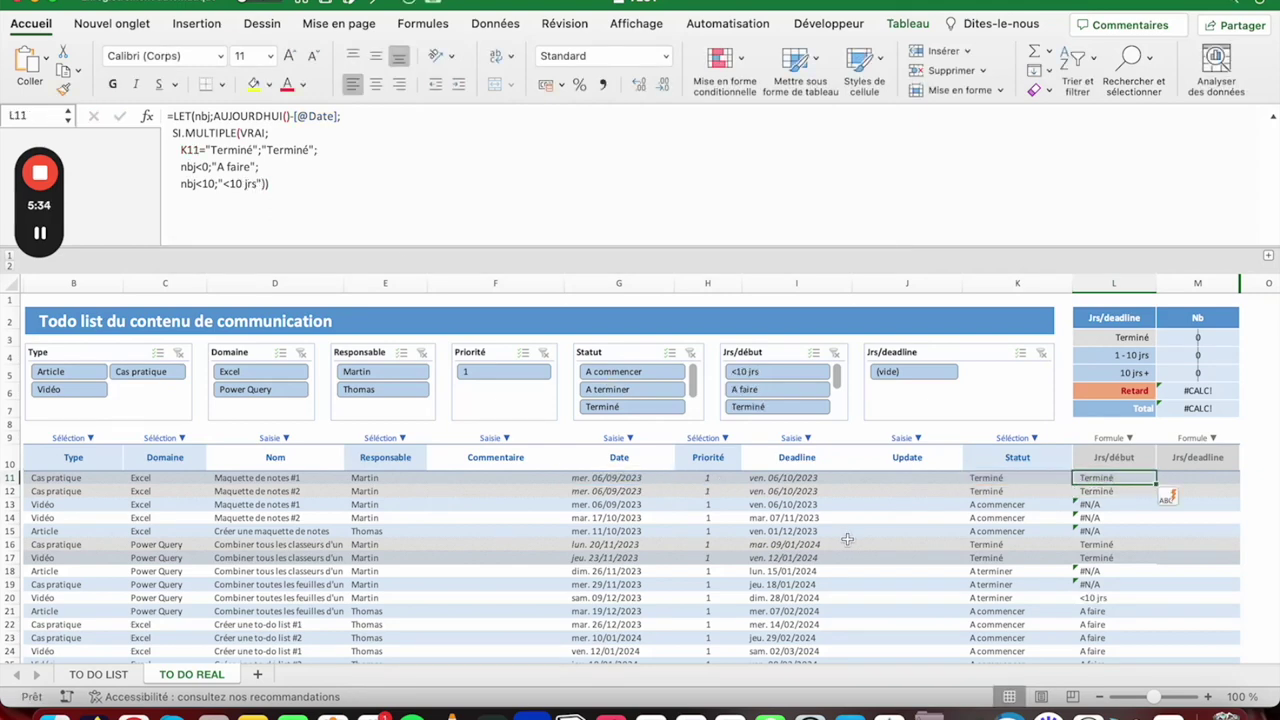
pyautogui.scroll(-3, 848, 540)
pyautogui.click(1090, 551)
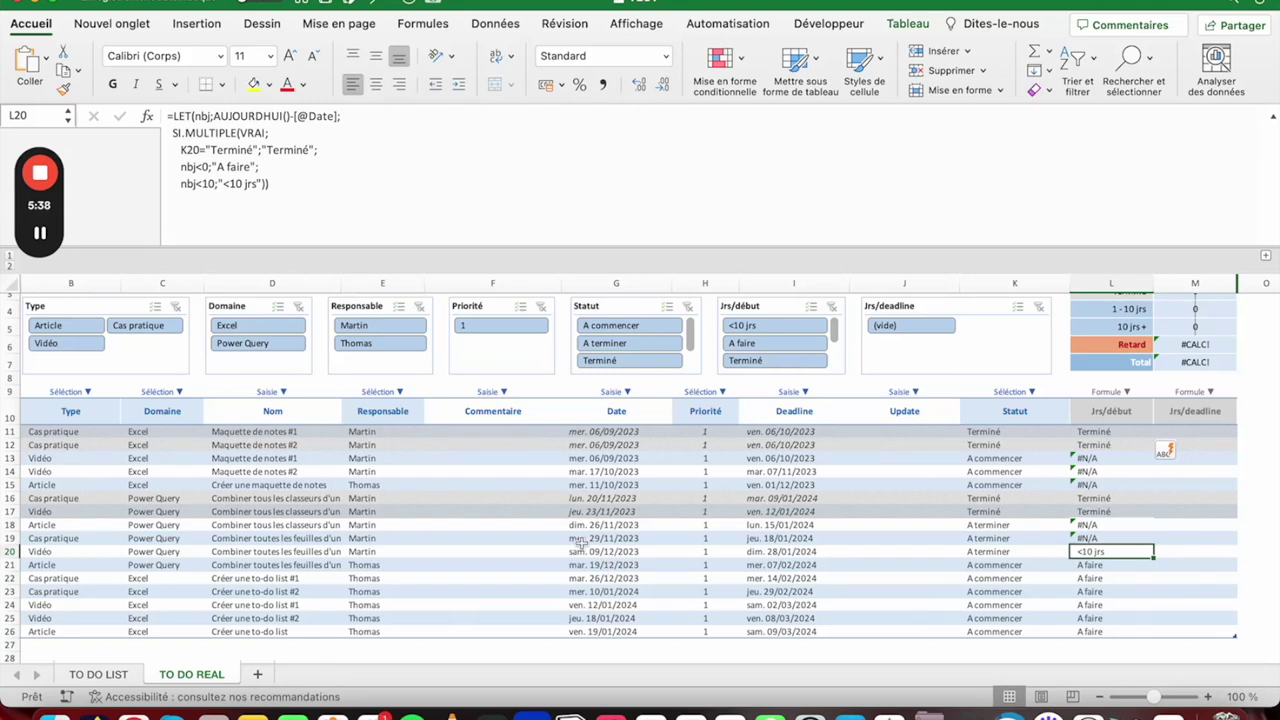
# - Correct the label to "< 10 jrs" by inserting a space after the < sign
pyautogui.click(232, 183)
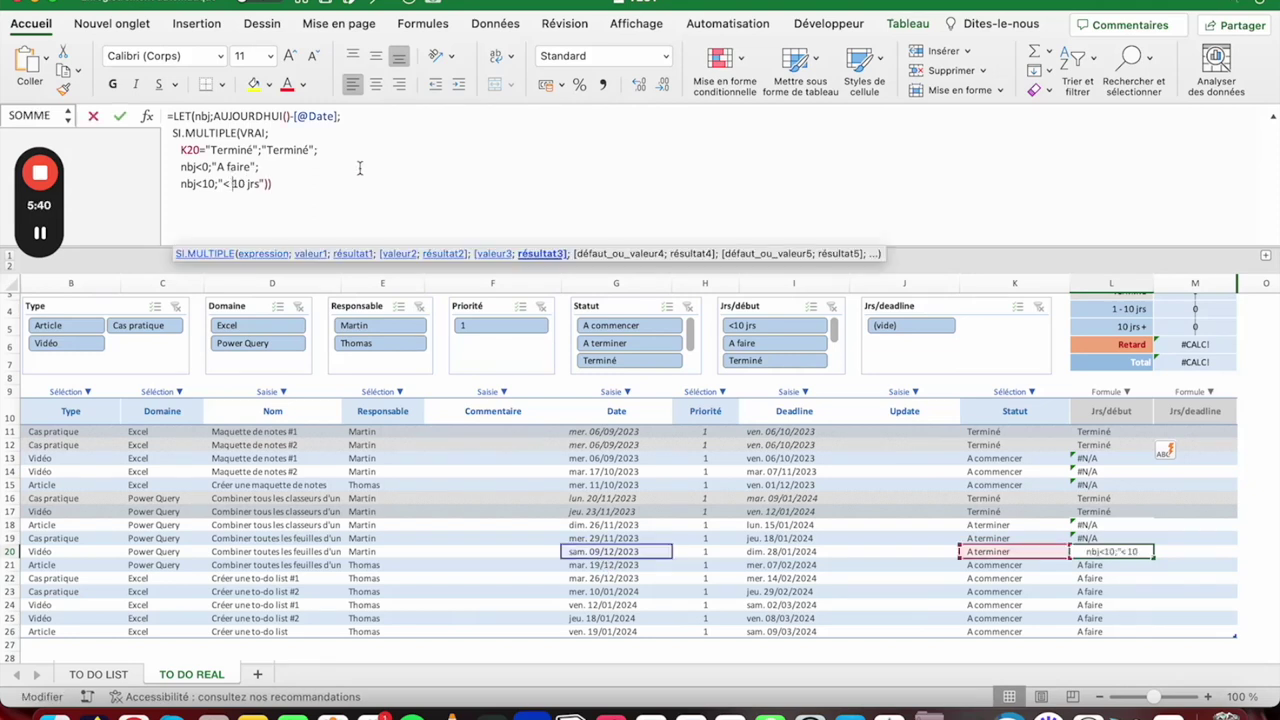
pyautogui.press('Return')
pyautogui.hotkey('ctrl', 'Up')
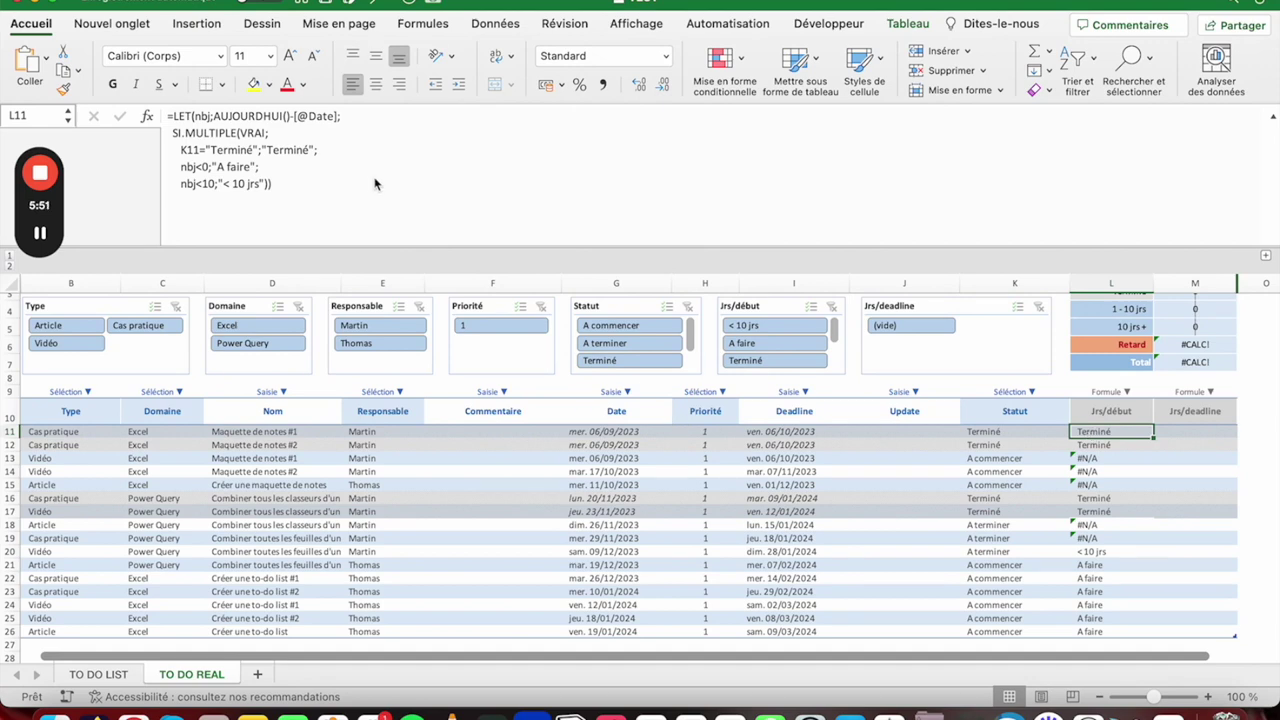
pyautogui.click(268, 184)
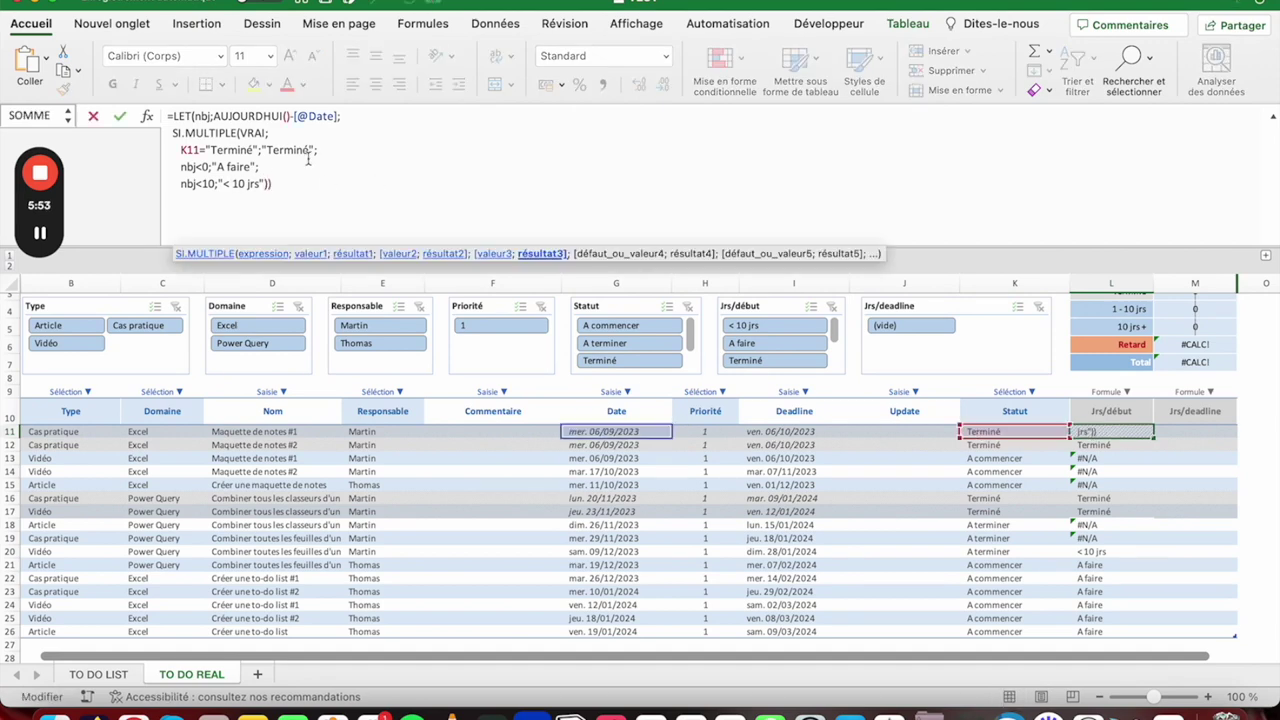
# - Add the condition nbj<30;"< 30 jrs" to SI.MULTIPLE and check rows 18–20
pyautogui.write(';')
pyautogui.hotkey('alt', 'Return')
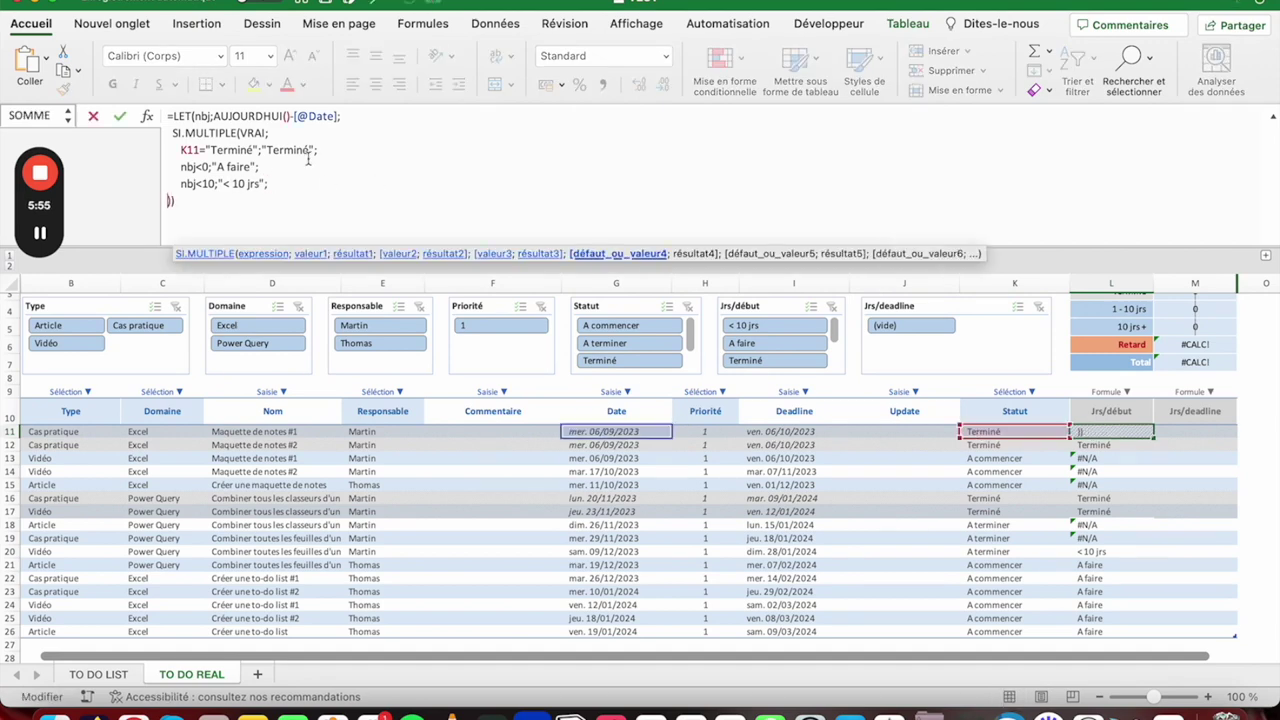
pyautogui.write('nbj<')
pyautogui.write('30')
pyautogui.write(';')
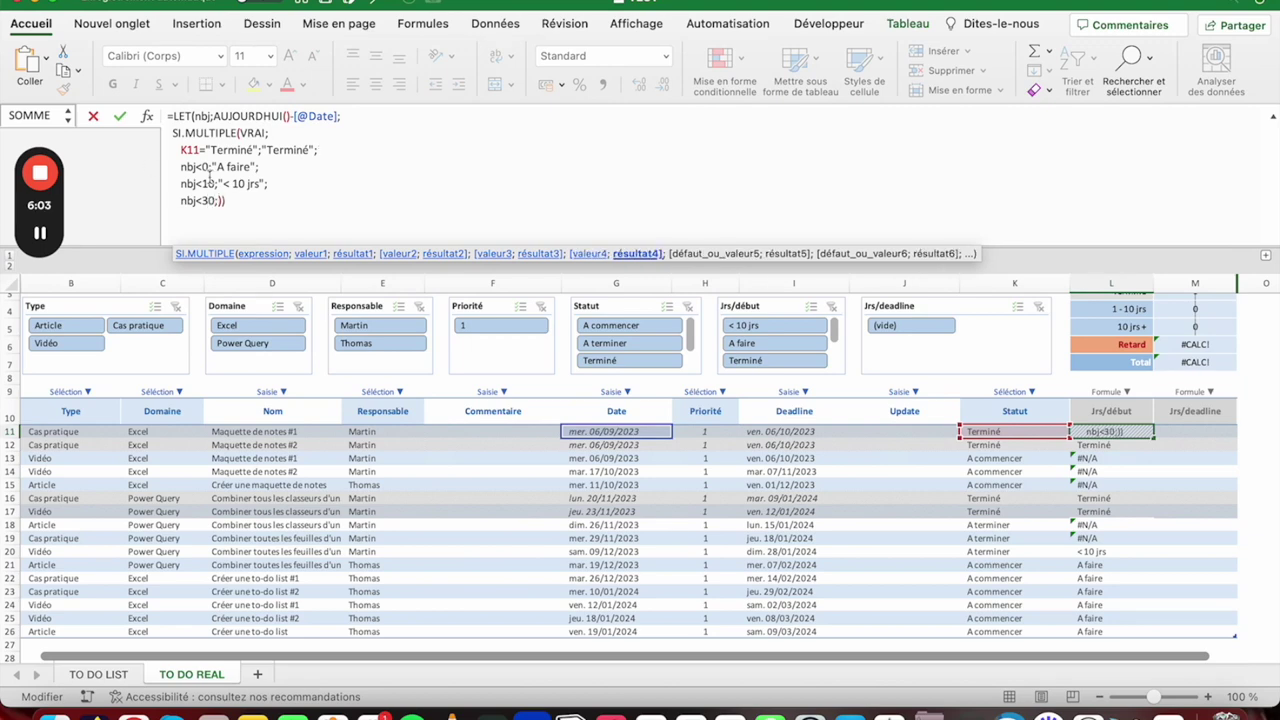
pyautogui.moveTo(180, 183); pyautogui.dragTo(305, 183)
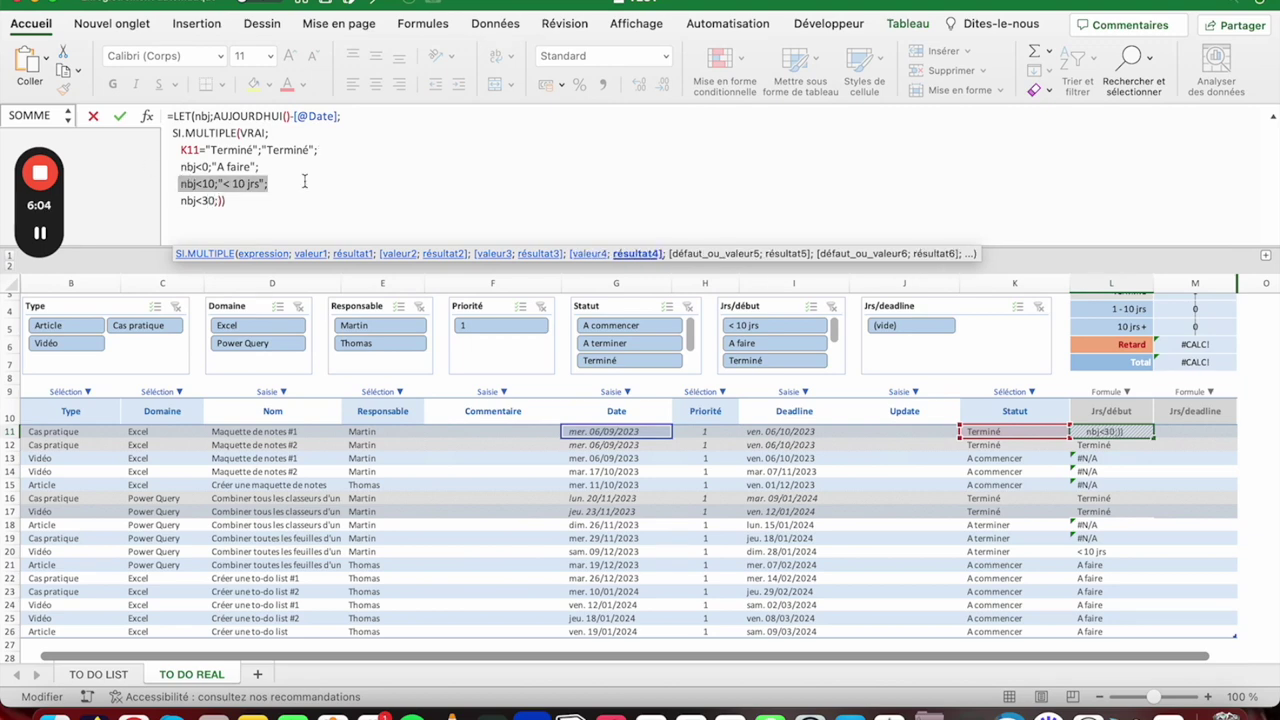
pyautogui.moveTo(181, 166); pyautogui.dragTo(262, 166)
pyautogui.click(183, 148)
pyautogui.moveTo(183, 148); pyautogui.dragTo(312, 148)
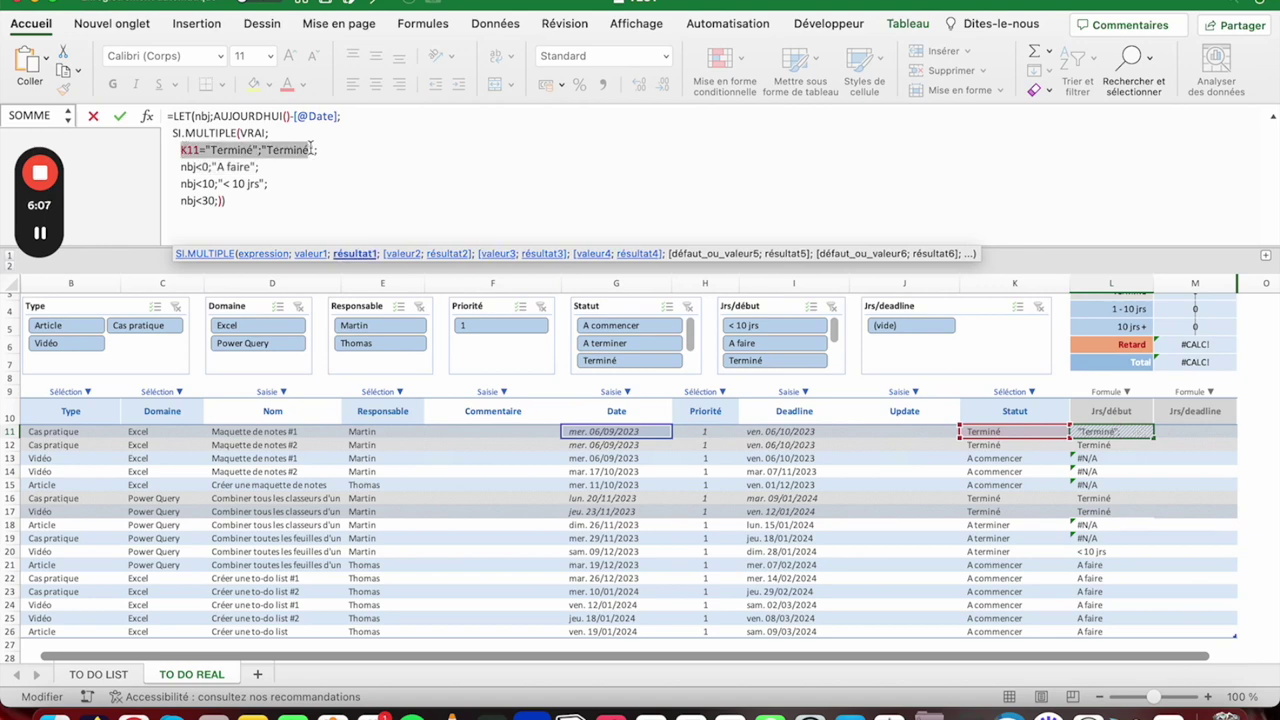
pyautogui.click(218, 200)
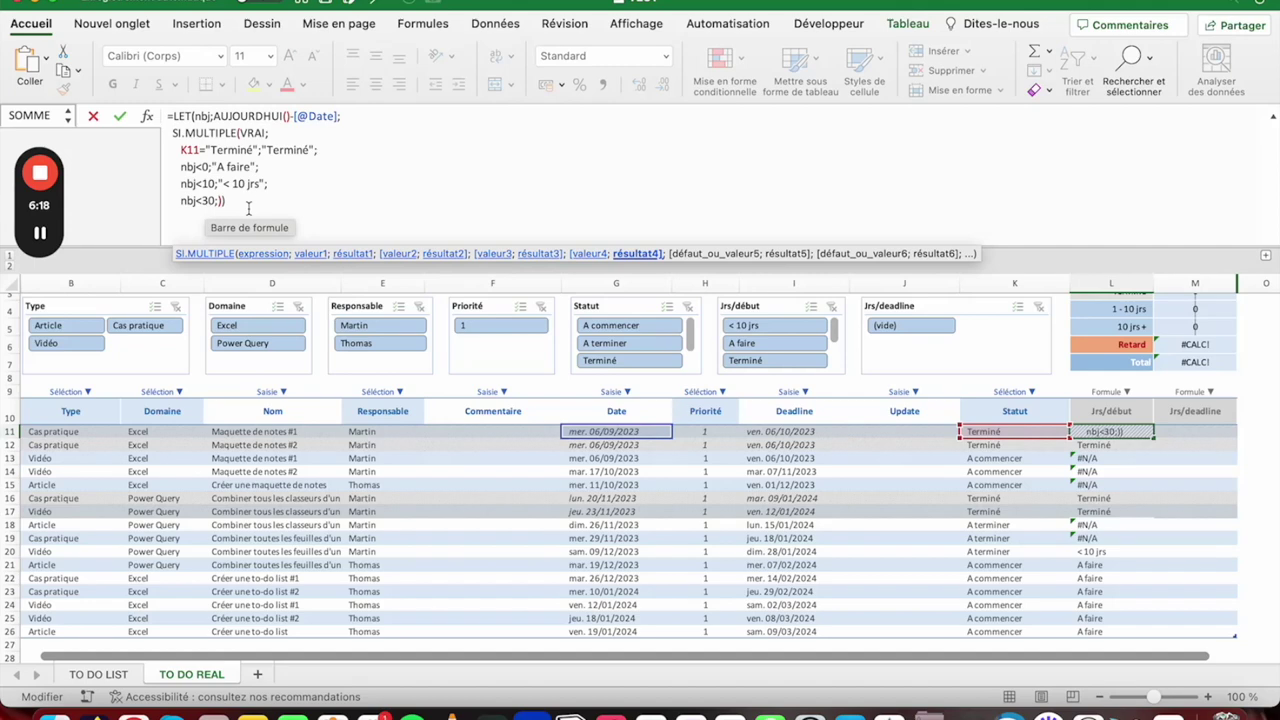
pyautogui.write('"')
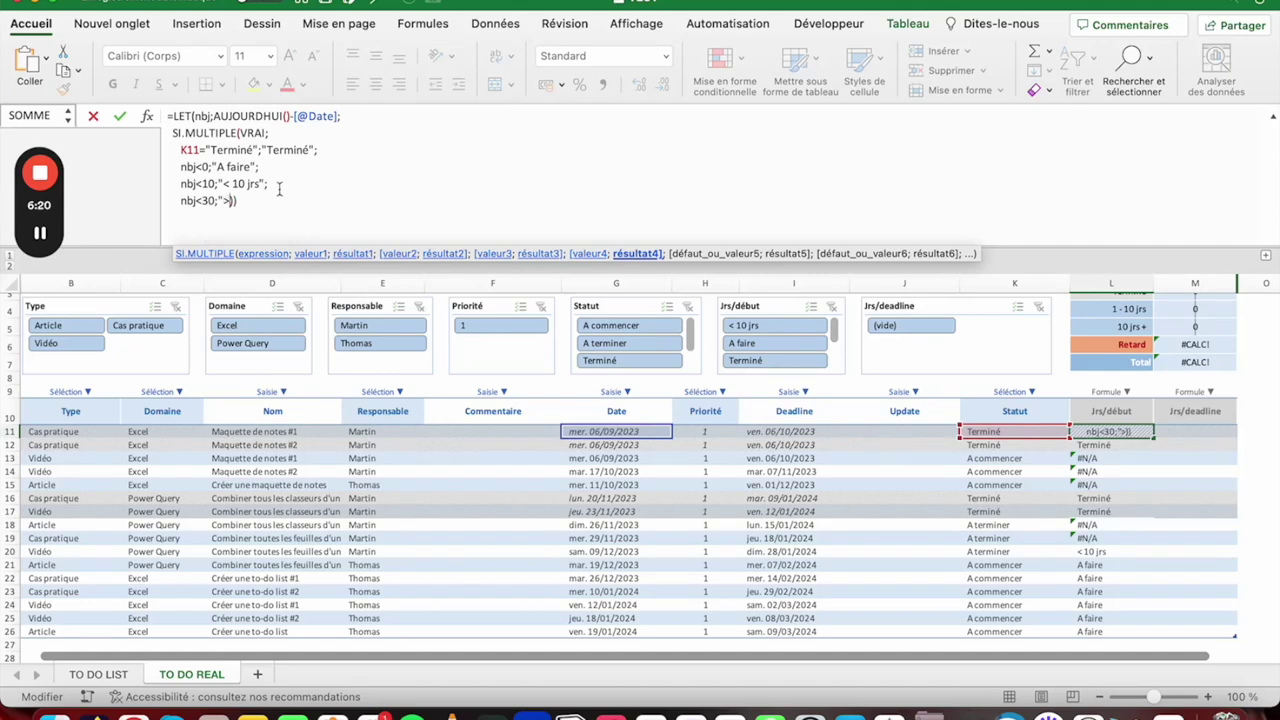
pyautogui.write('< 30 jrs"')
pyautogui.click(1105, 431)
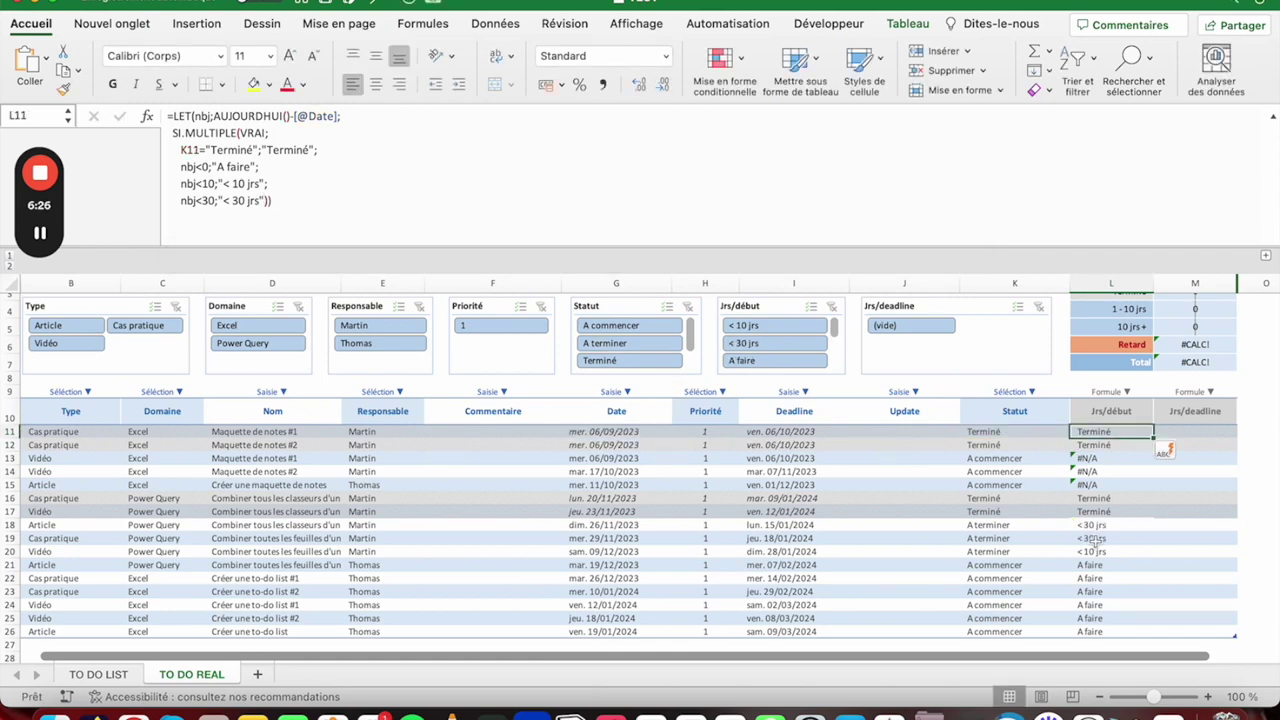
pyautogui.moveTo(1084, 525); pyautogui.dragTo(1086, 551)
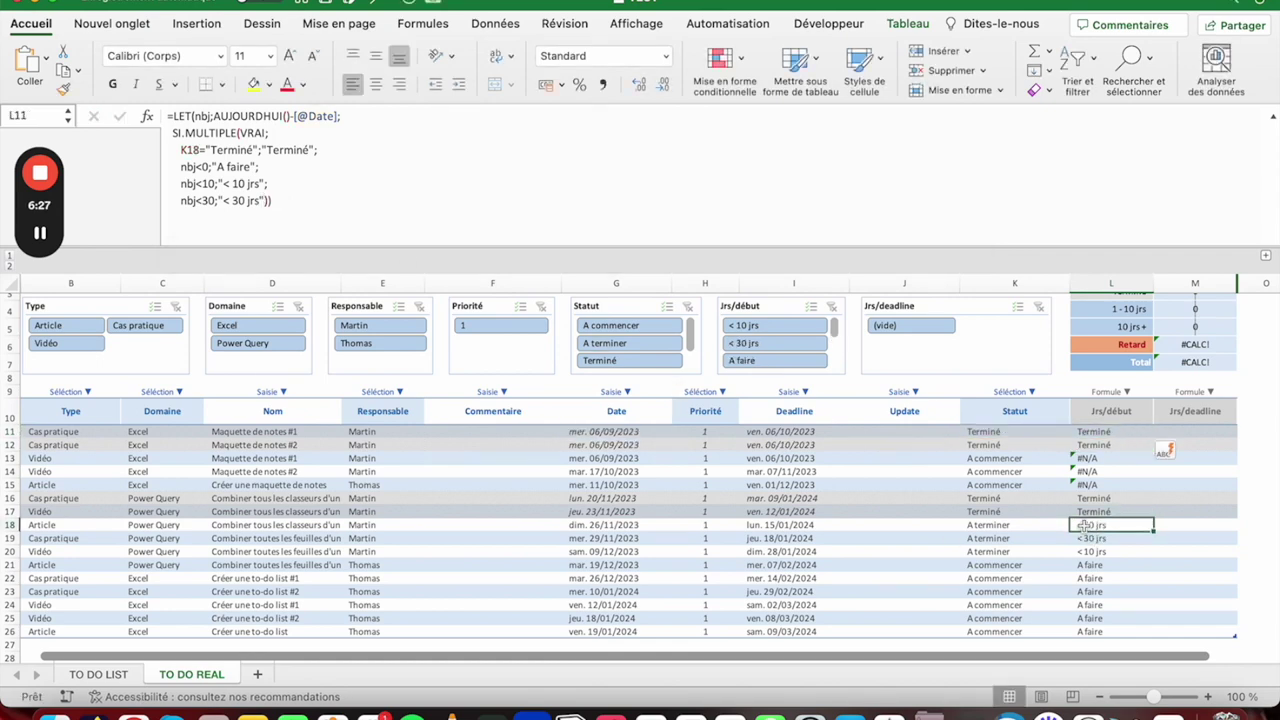
# - Check how the dates in G18 and G19 are calculated, then return to L11
pyautogui.click(617, 524)
pyautogui.click(604, 538)
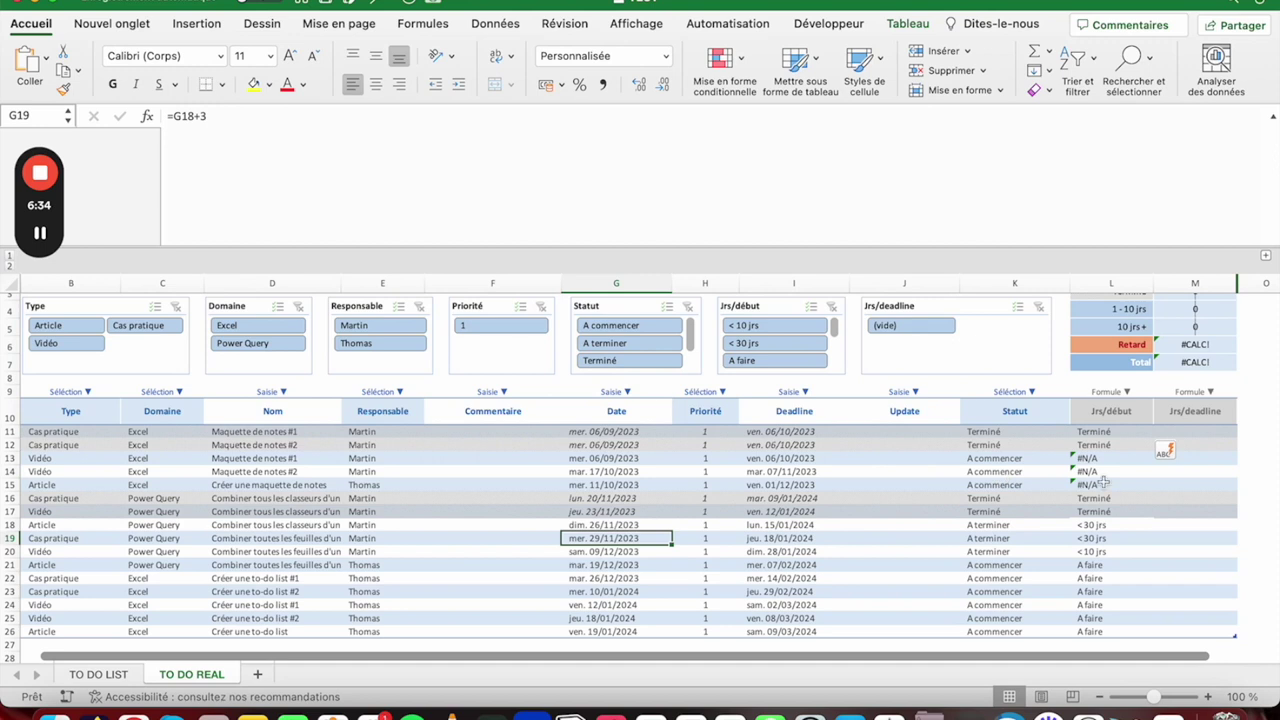
pyautogui.click(1115, 432)
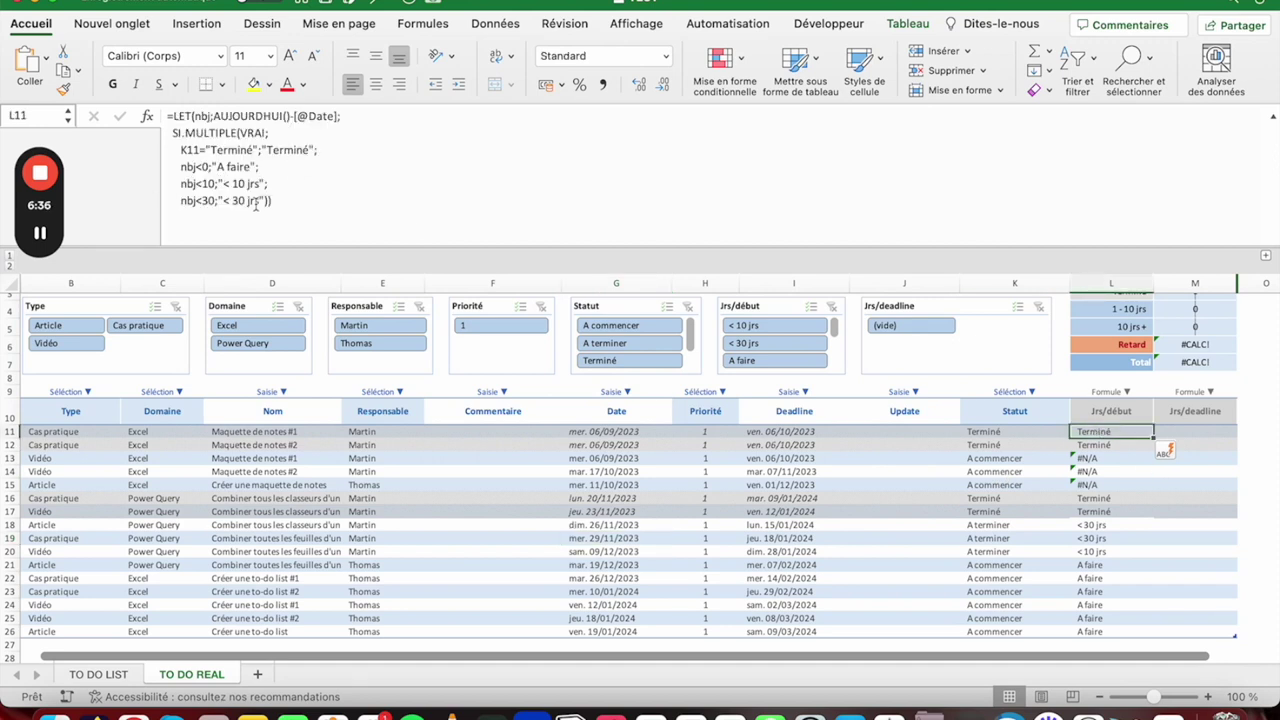
# - Add the final condition nbj>=30;"30 jrs +" before the closing parentheses
pyautogui.click(262, 200)
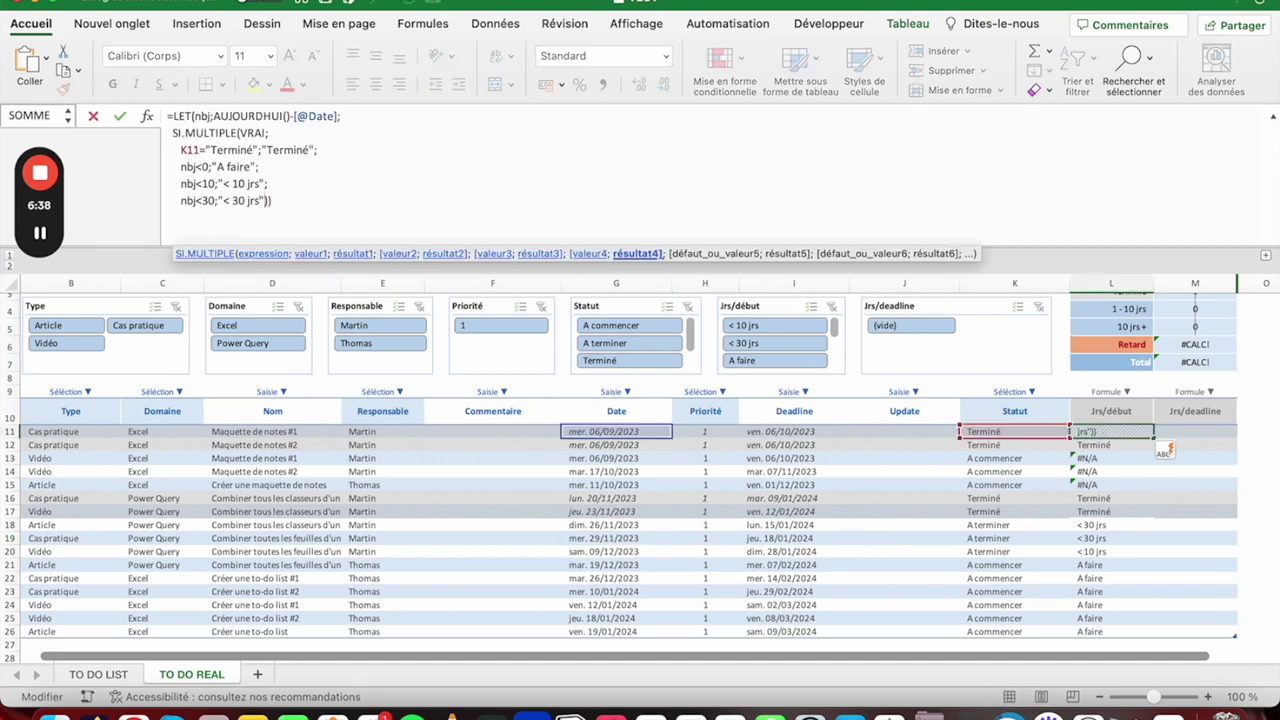
pyautogui.write(';')
pyautogui.hotkey('ctrl', 'alt', 'Return')
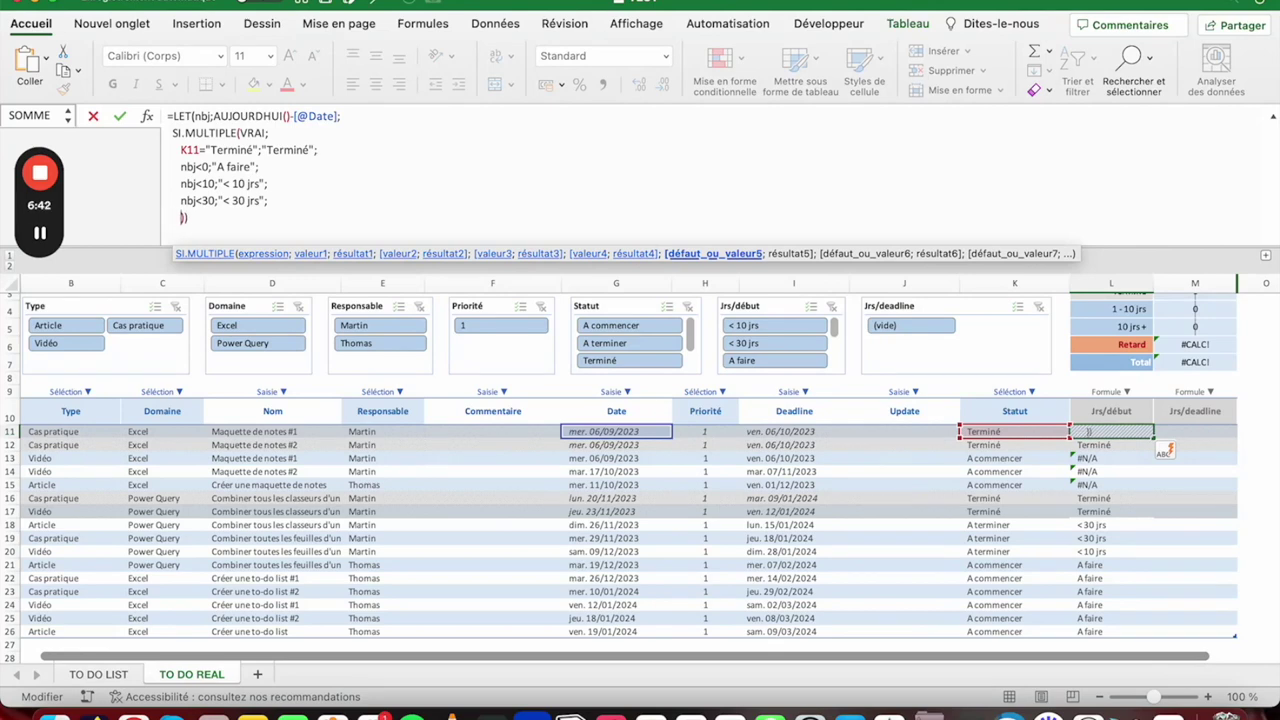
pyautogui.write('nbj')
pyautogui.press('Escape')
pyautogui.write('>')
pyautogui.write('=30')
pyautogui.write(';"30 jrs +"')
pyautogui.press('Return')
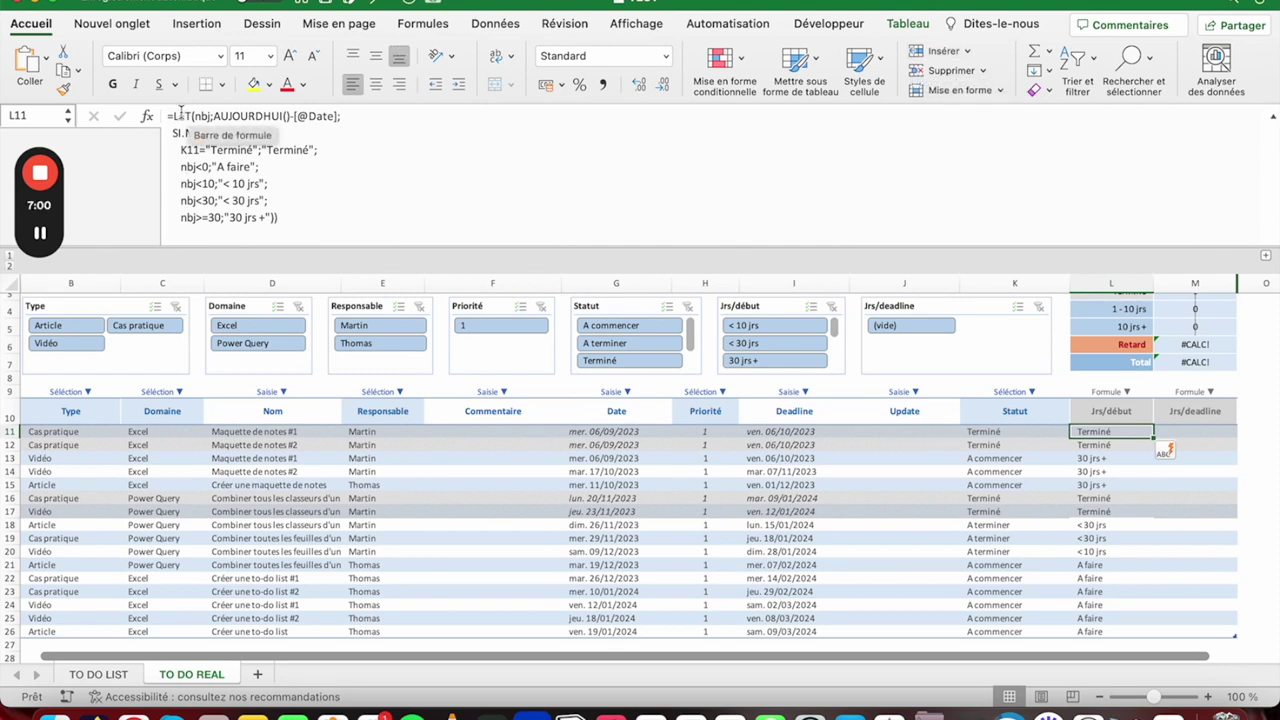
pyautogui.moveTo(172, 116); pyautogui.dragTo(338, 116)
pyautogui.click(211, 116)
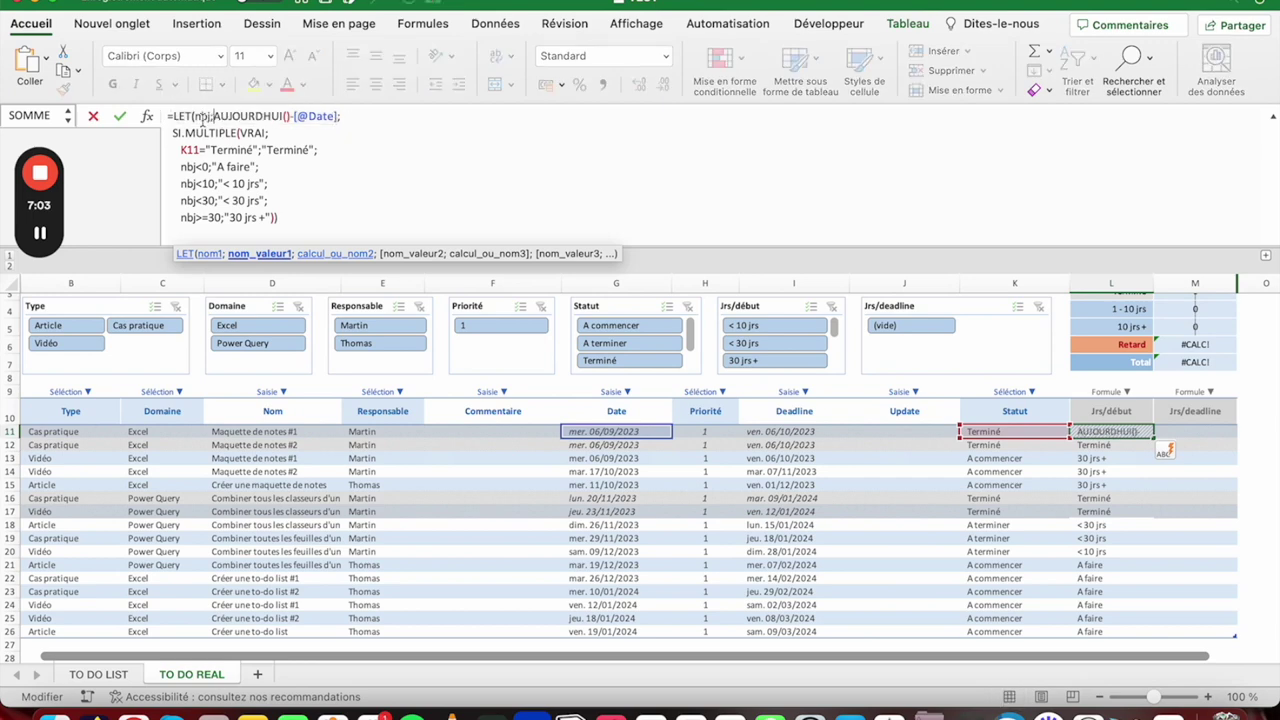
pyautogui.doubleClick(202, 116)
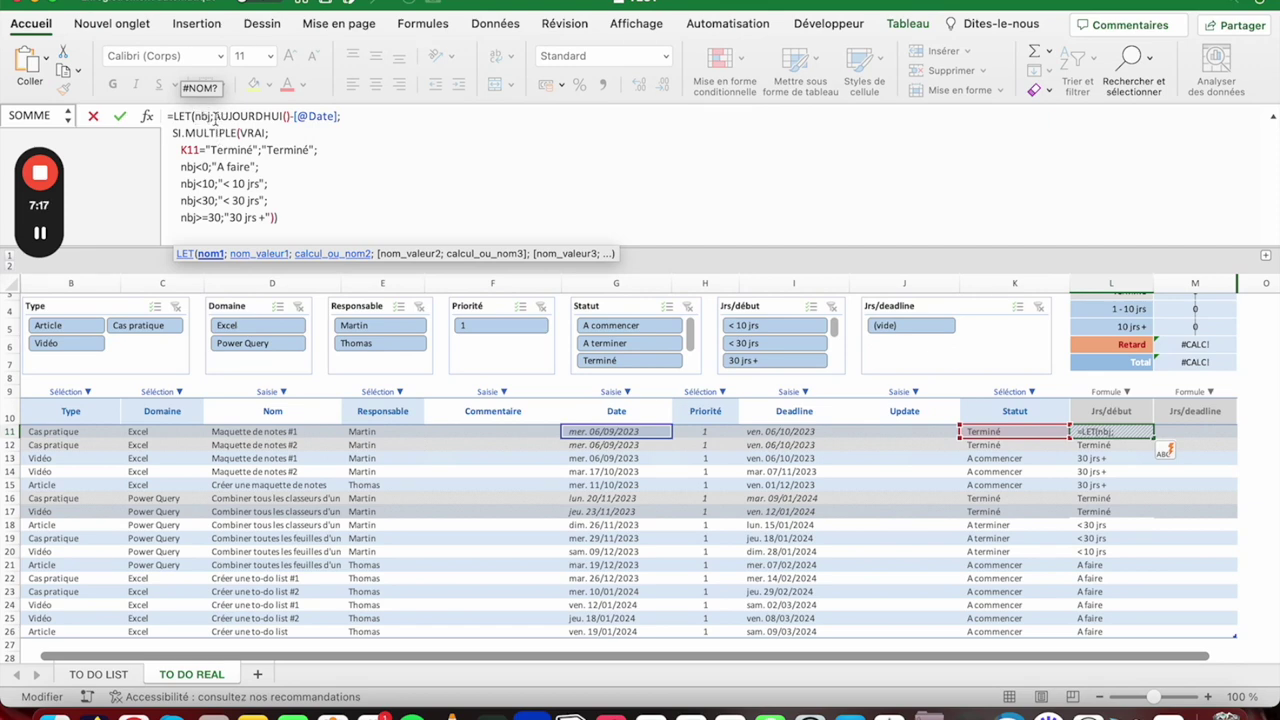
pyautogui.moveTo(213, 116); pyautogui.dragTo(341, 117)
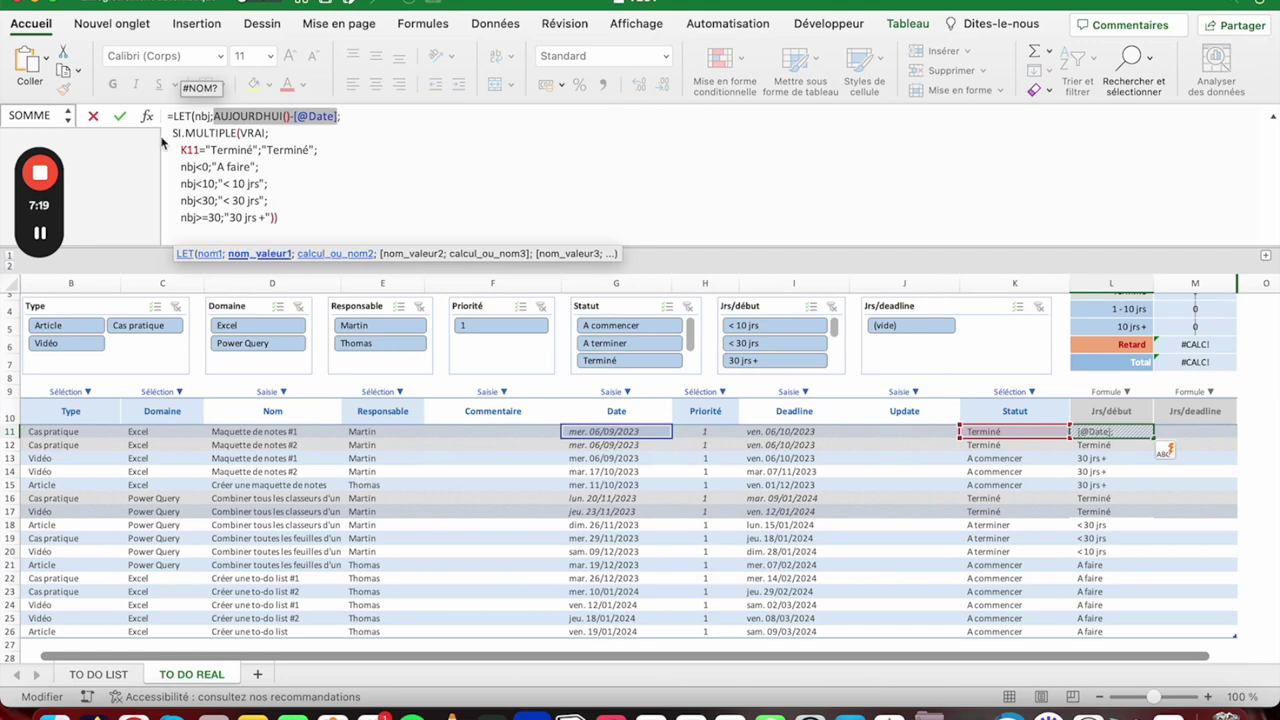
pyautogui.moveTo(170, 133); pyautogui.dragTo(360, 219)
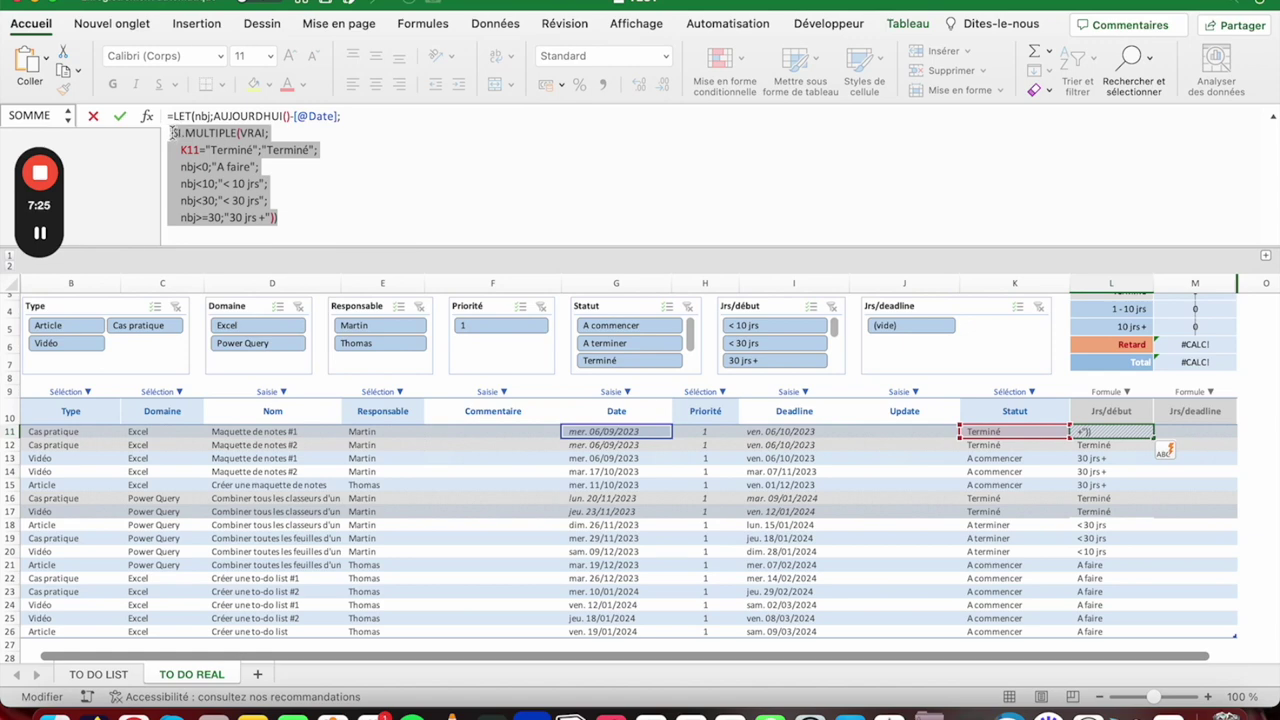
pyautogui.click(253, 134)
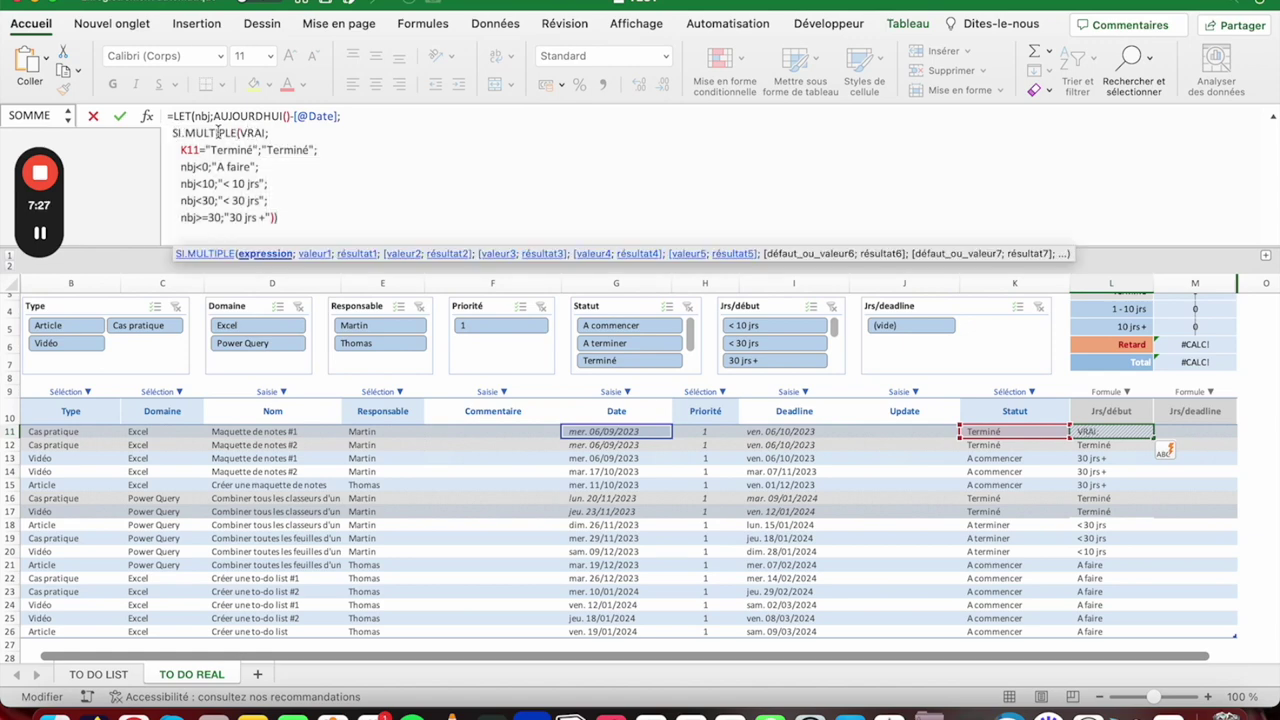
pyautogui.moveTo(180, 150); pyautogui.dragTo(255, 151)
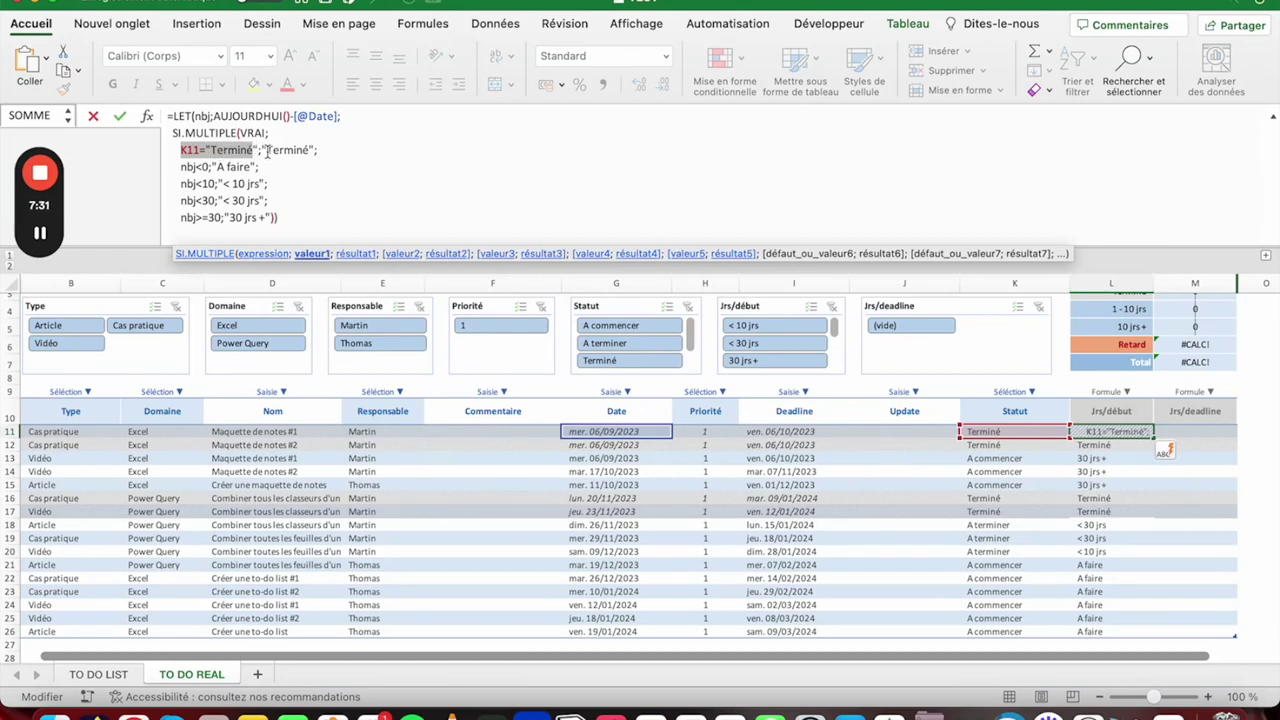
pyautogui.moveTo(264, 149); pyautogui.dragTo(318, 149)
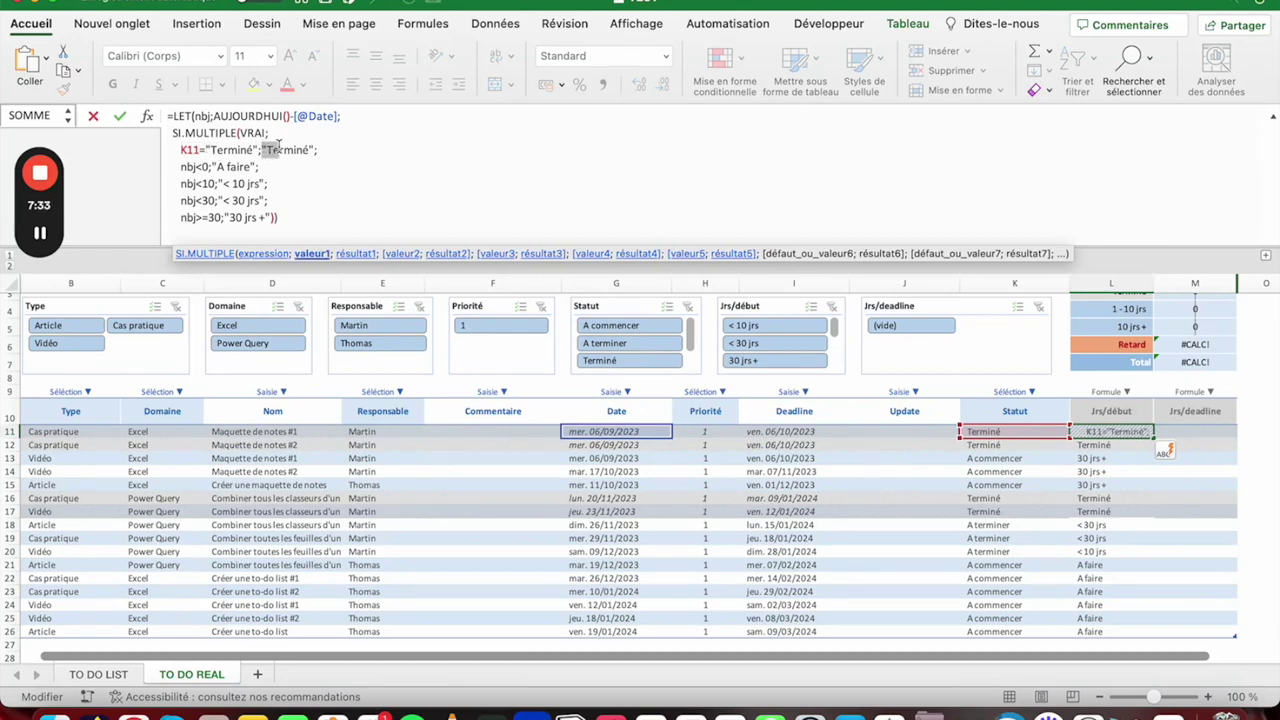
pyautogui.click(195, 167)
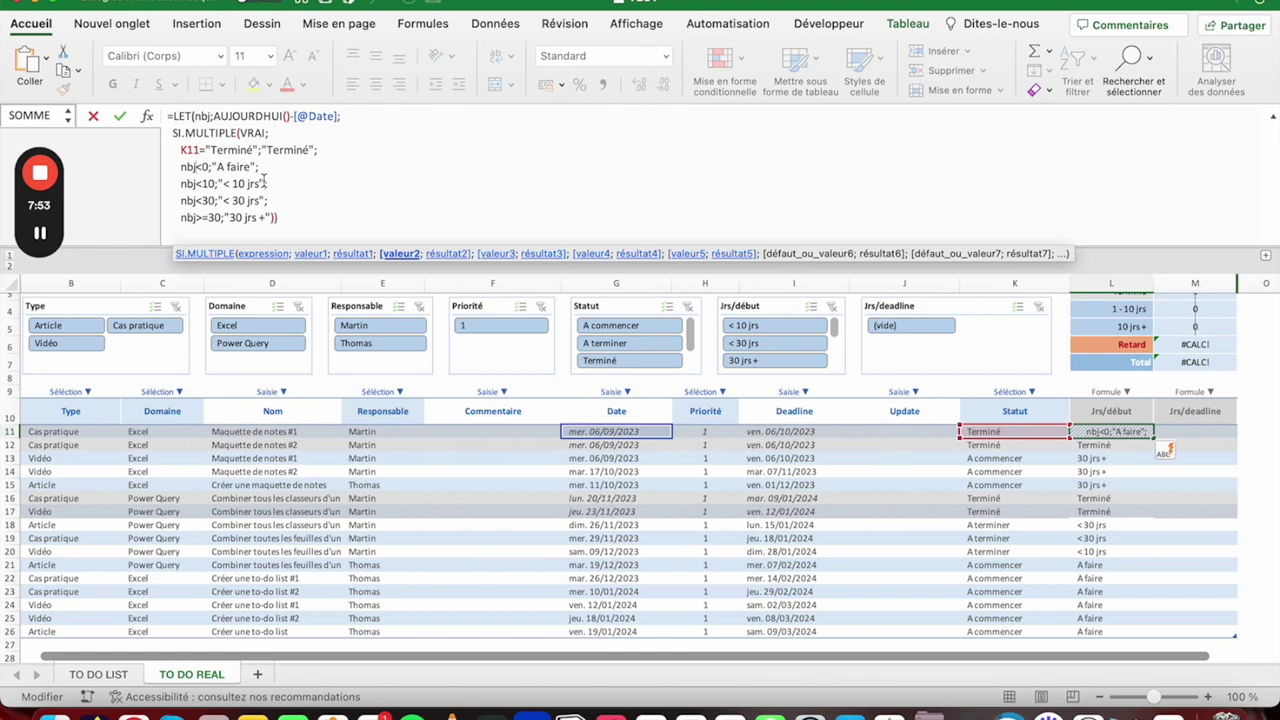
pyautogui.click(312, 222)
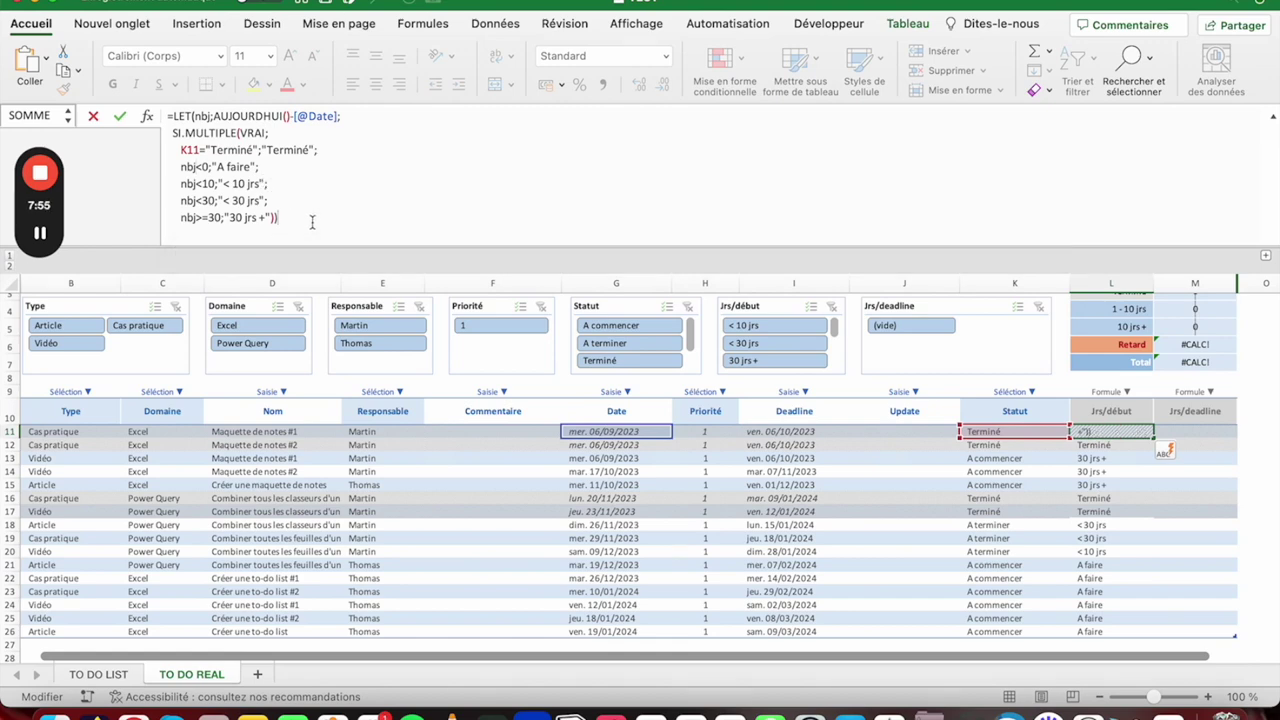
pyautogui.hotkey('ctrl', 'Return')
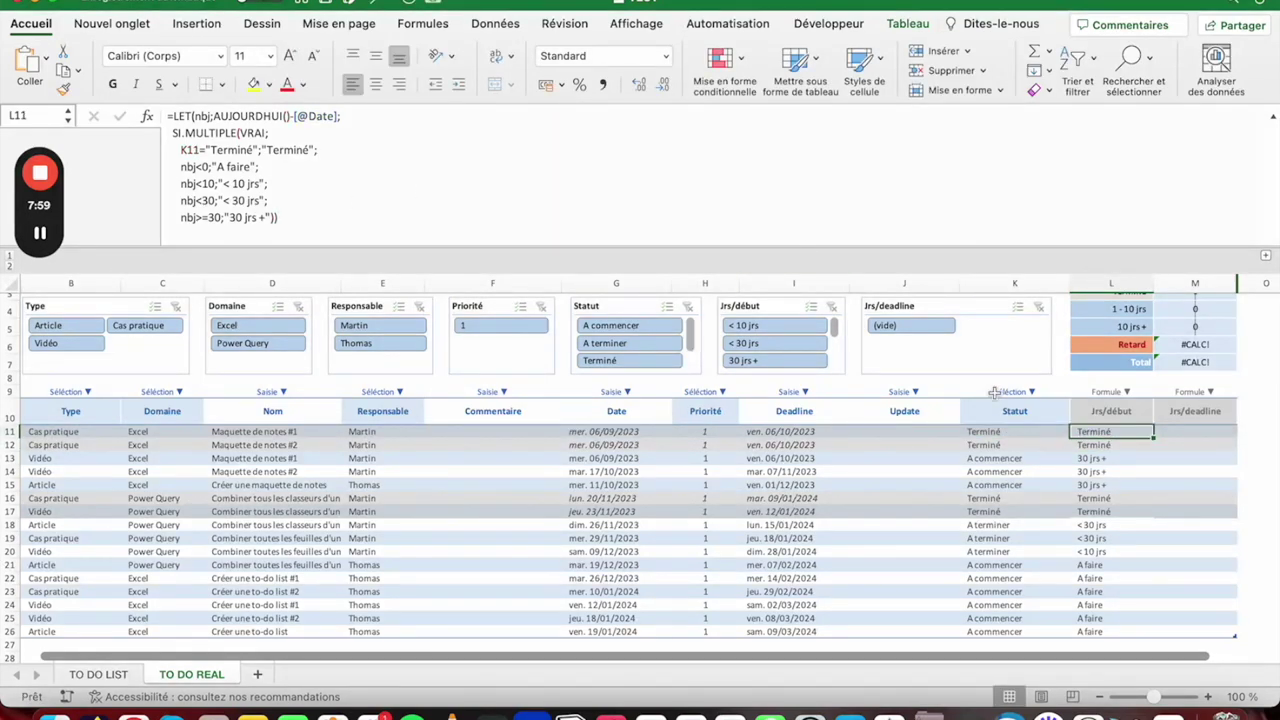
pyautogui.moveTo(35, 165)
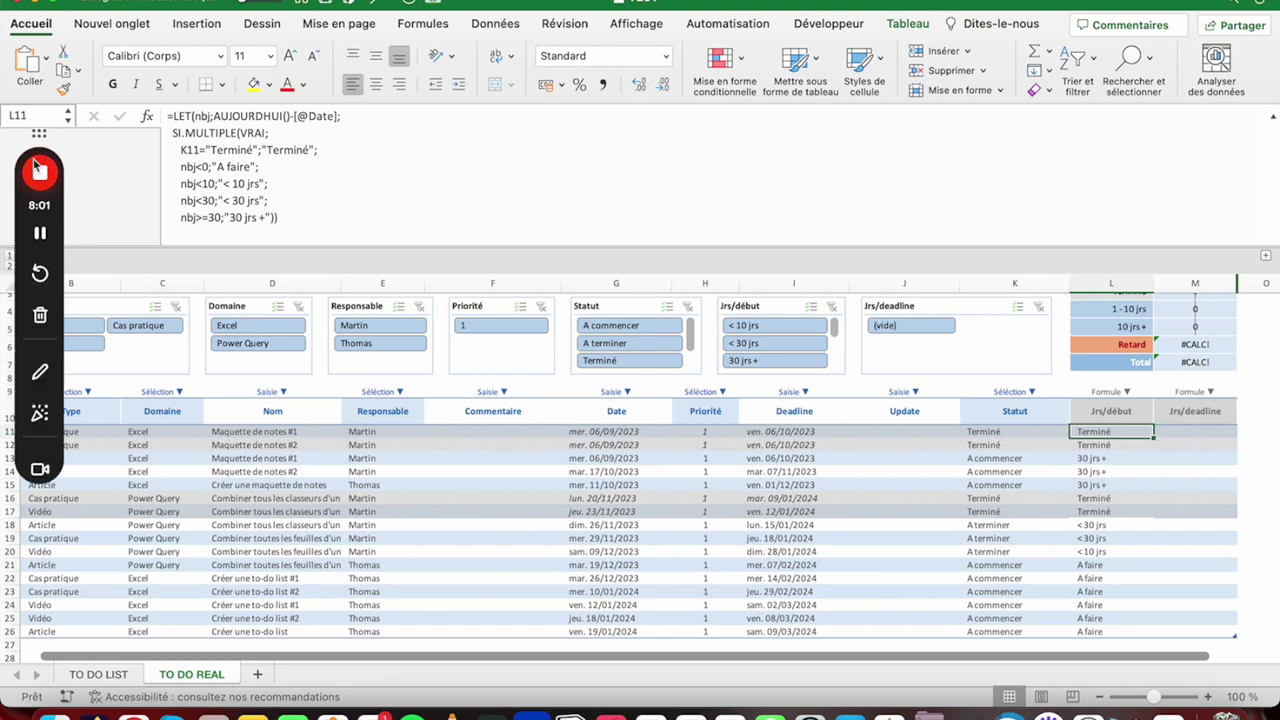
pyautogui.click(1164, 432)
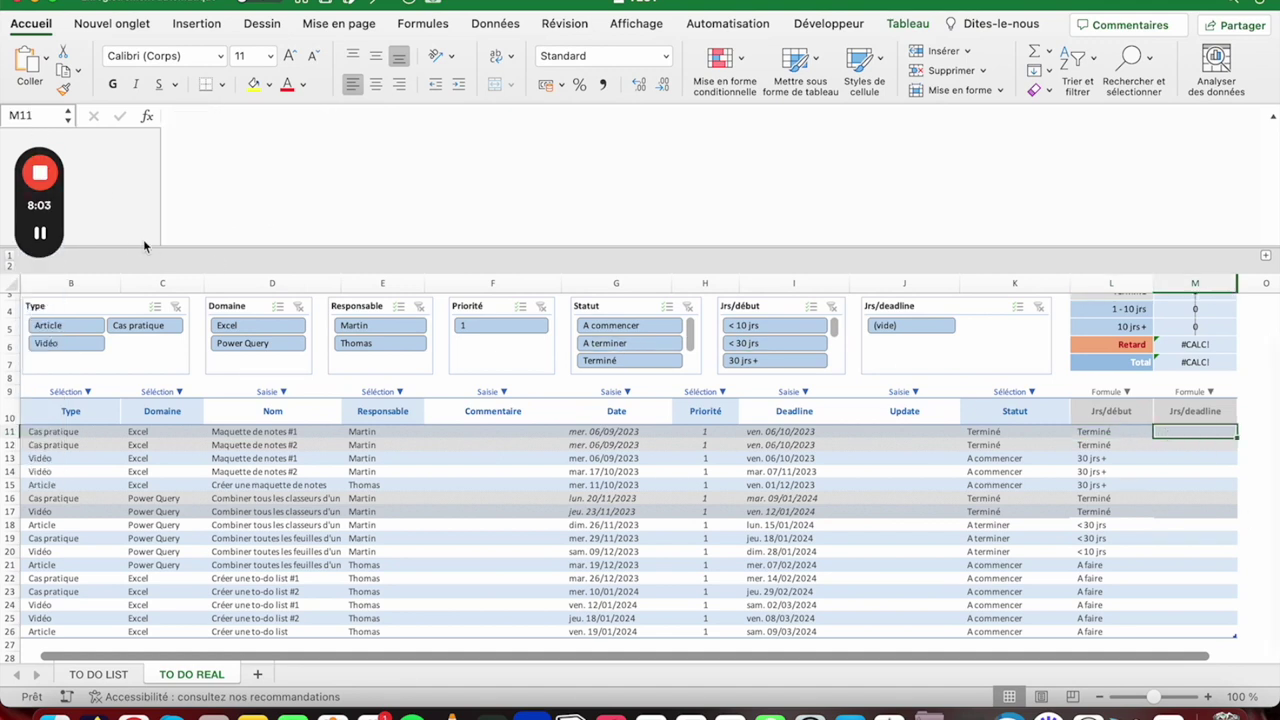
pyautogui.click(1118, 432)
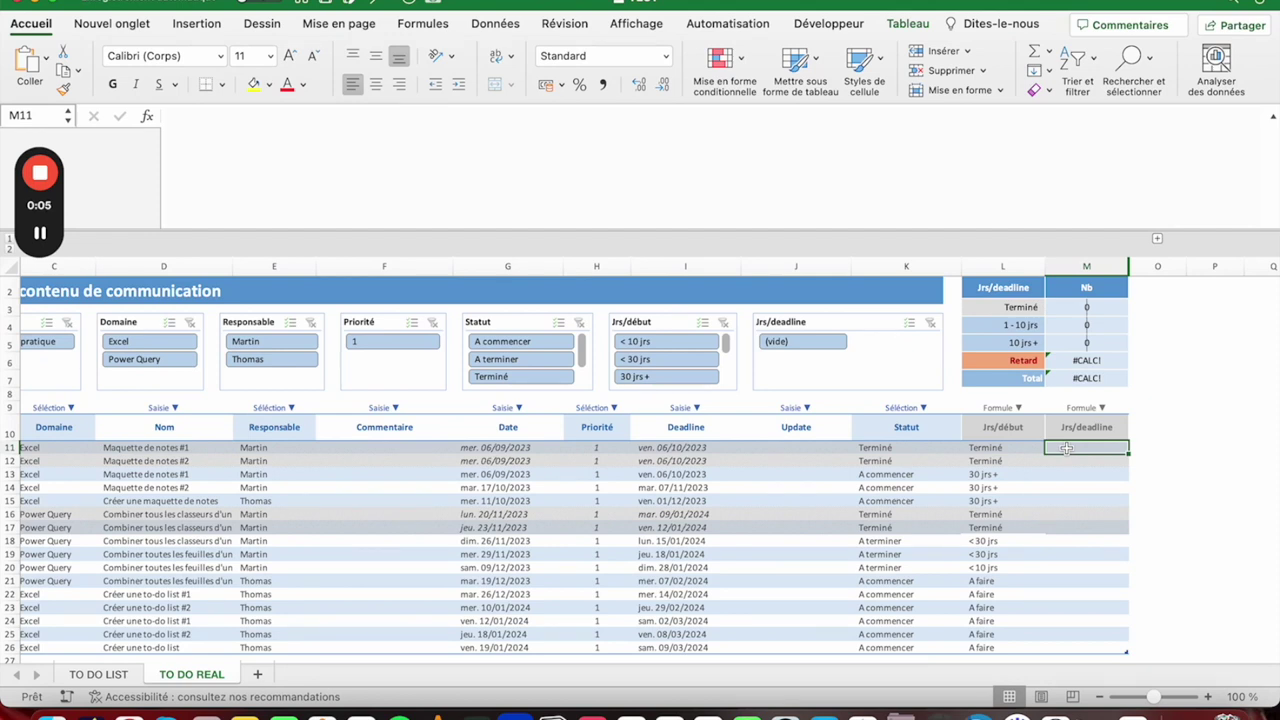
pyautogui.write('=')
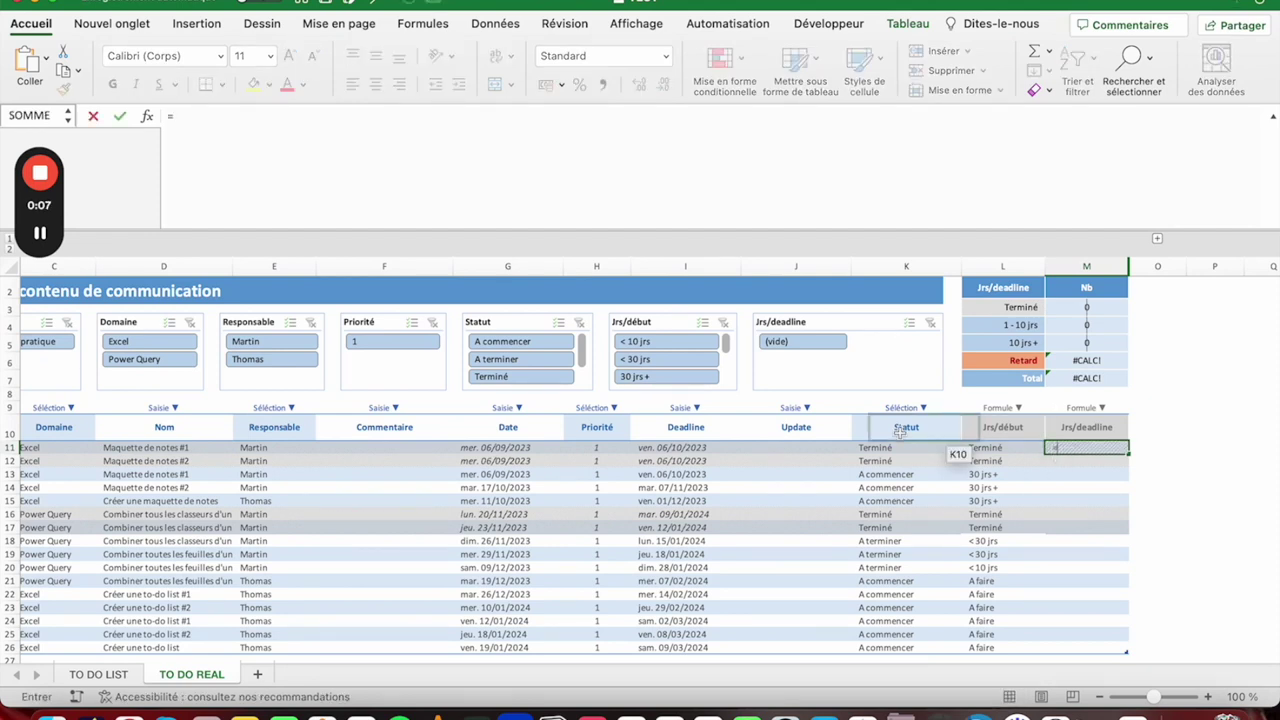
pyautogui.click(647, 448)
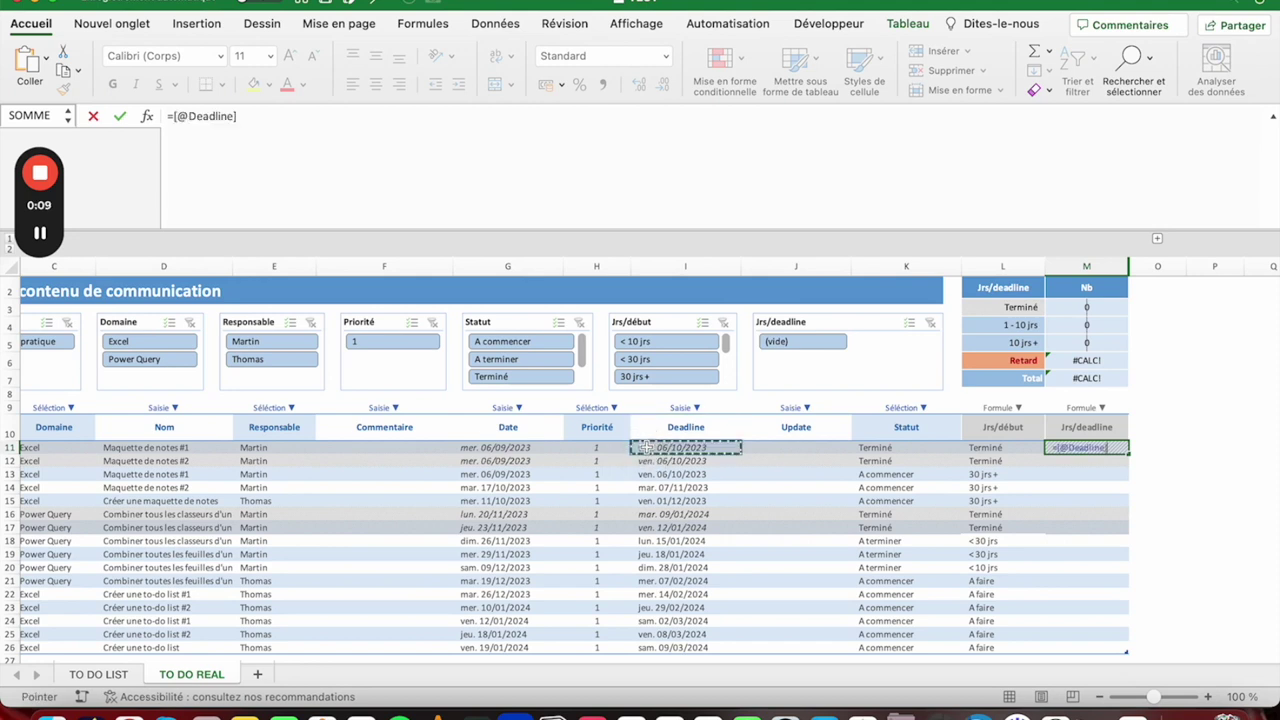
pyautogui.write('-aujou')
pyautogui.press('Tab')
pyautogui.write(')')
pyautogui.hotkey('ctrl', 'Return')
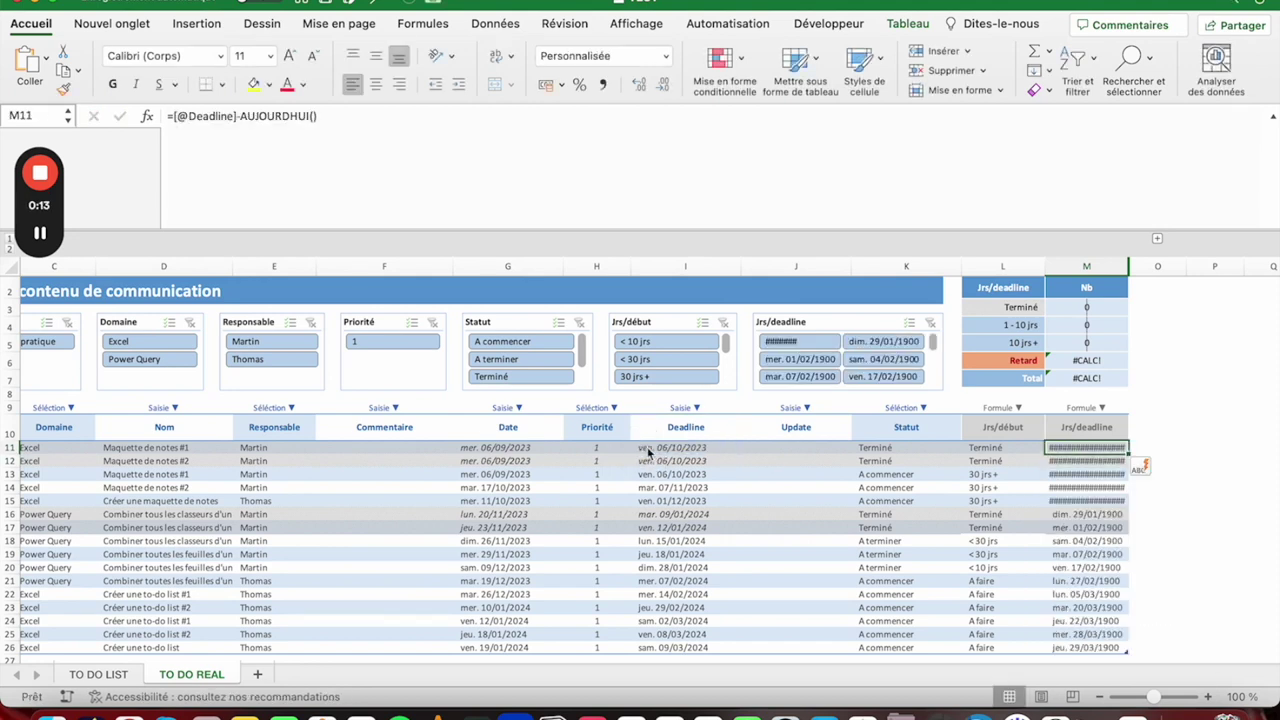
pyautogui.hotkey('ctrl', 'space')
pyautogui.click(665, 55)
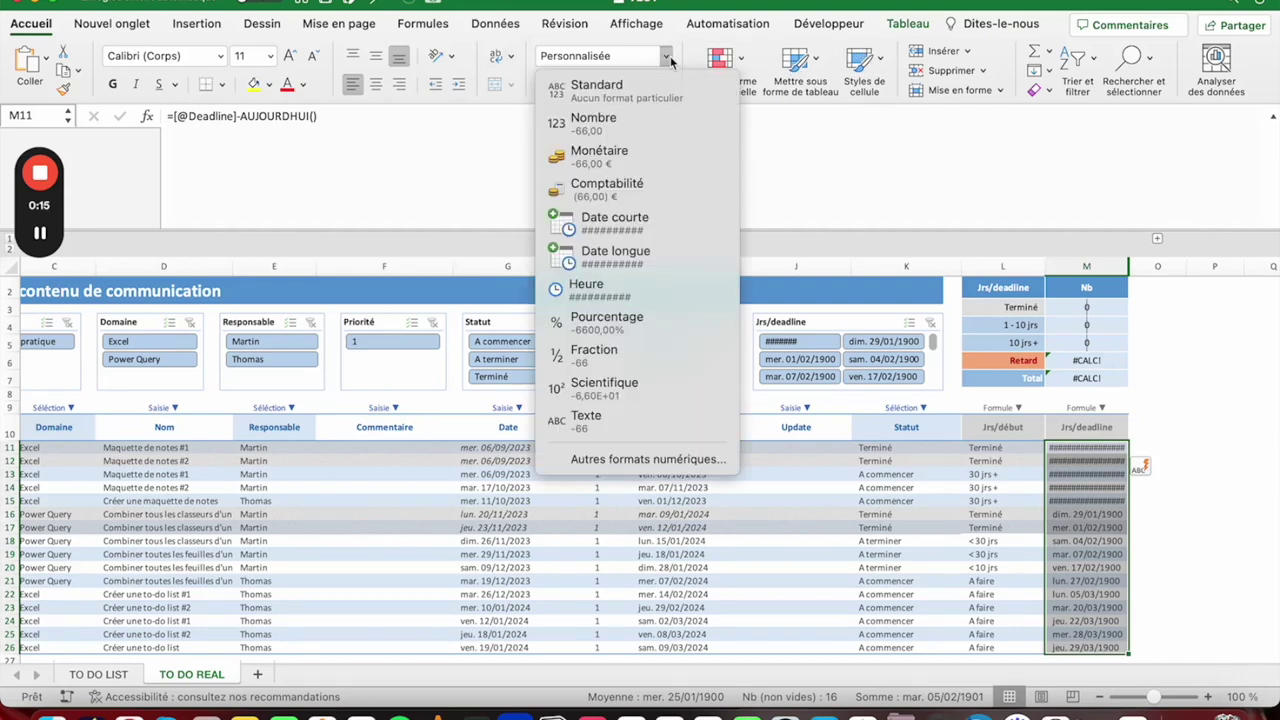
# - Show Jrs/deadline in Standard format and begin wrapping M11's formula in LET(nbj;…)
pyautogui.click(590, 86)
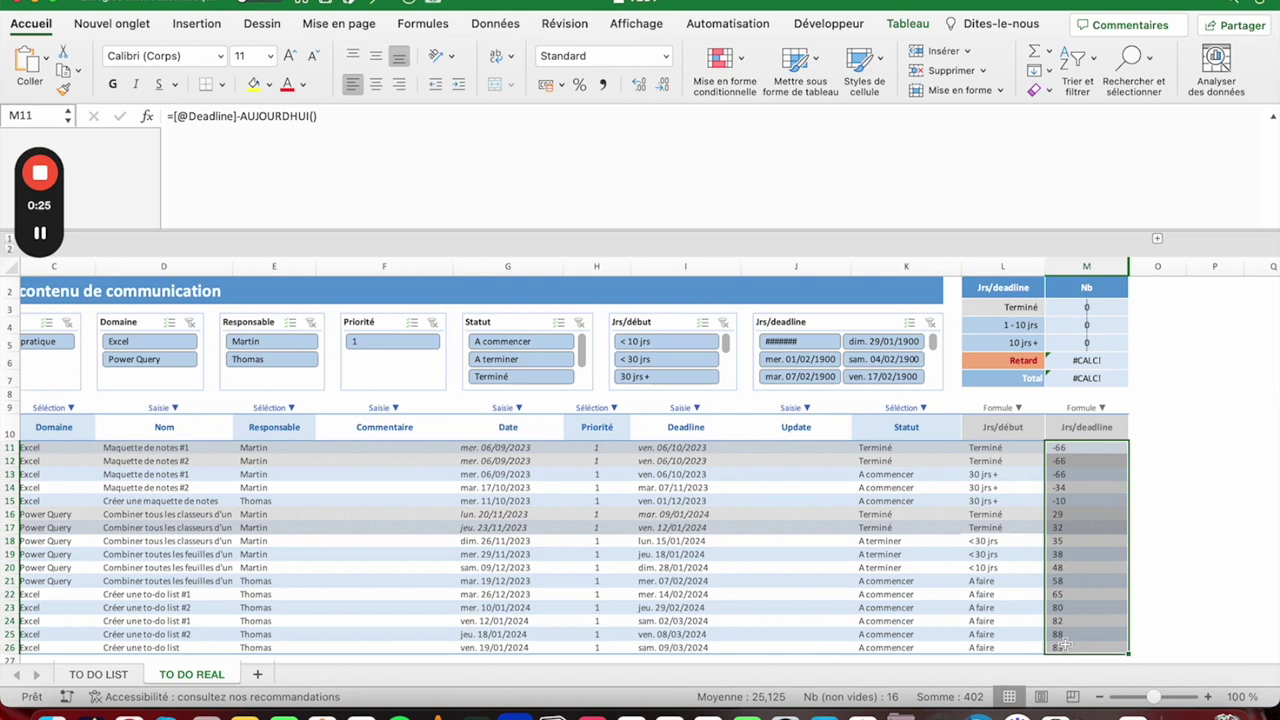
pyautogui.click(1067, 446)
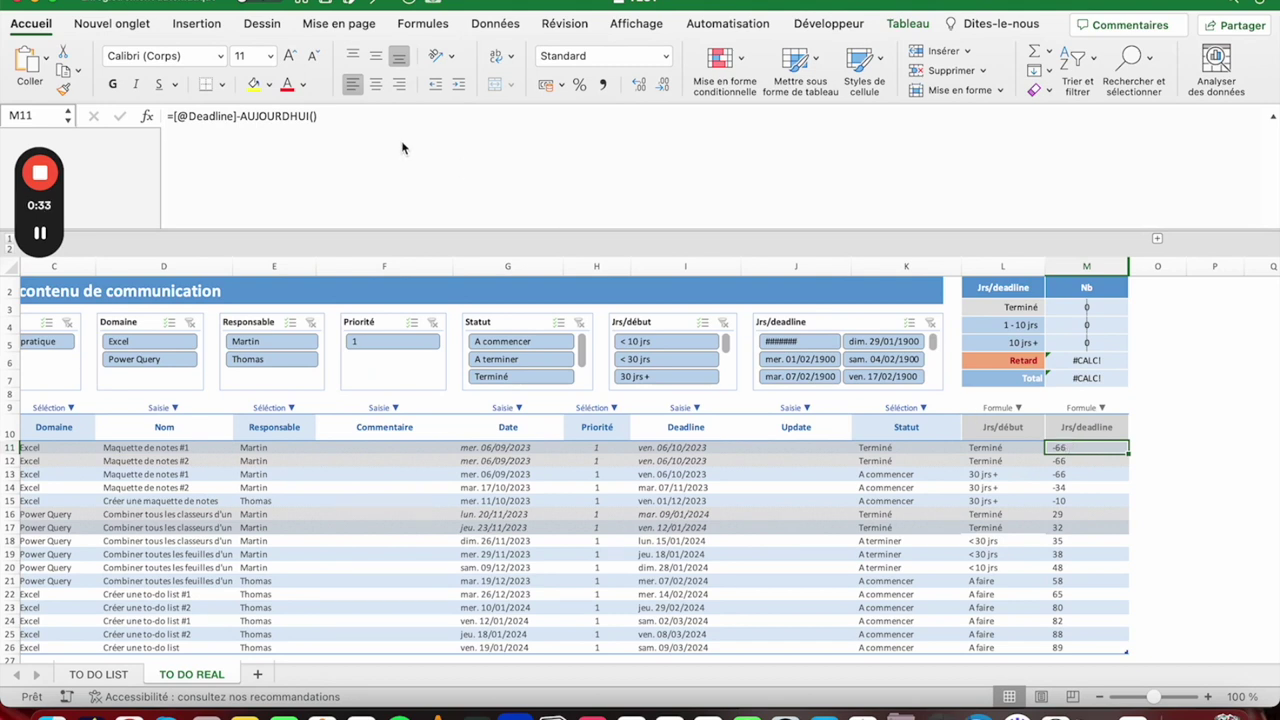
pyautogui.click(214, 112)
pyautogui.write('LET(')
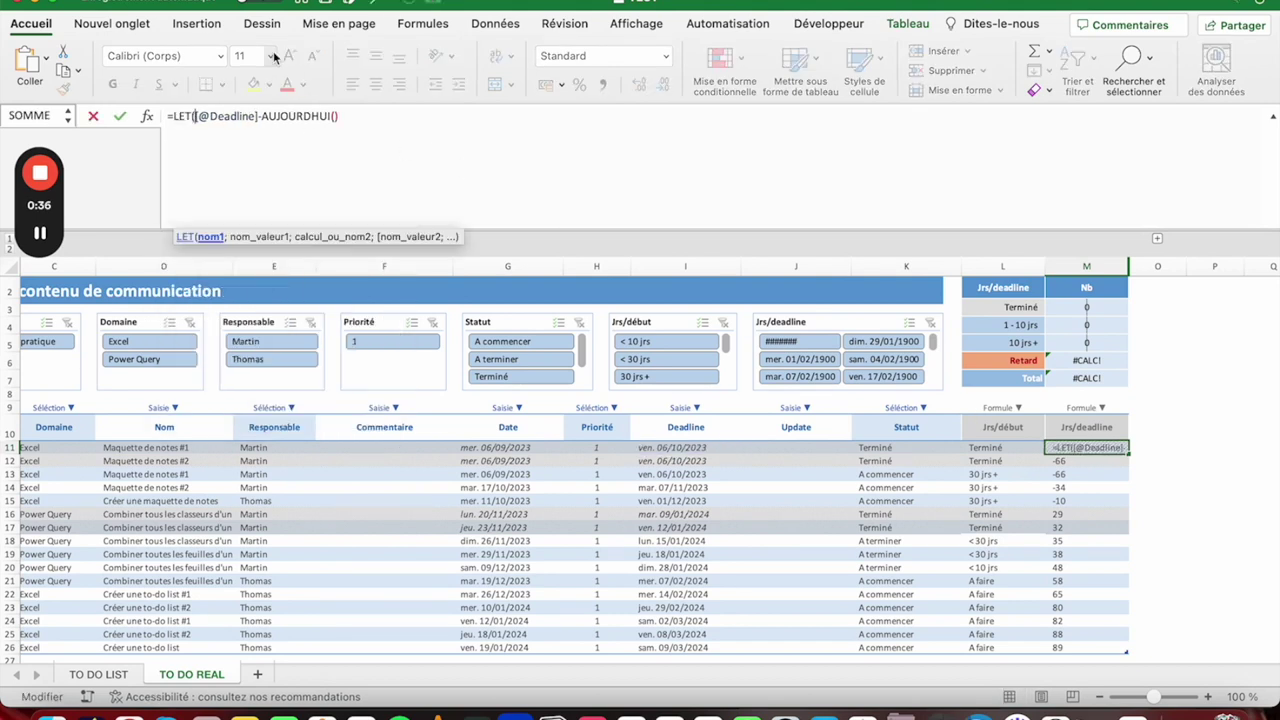
pyautogui.write('nbj')
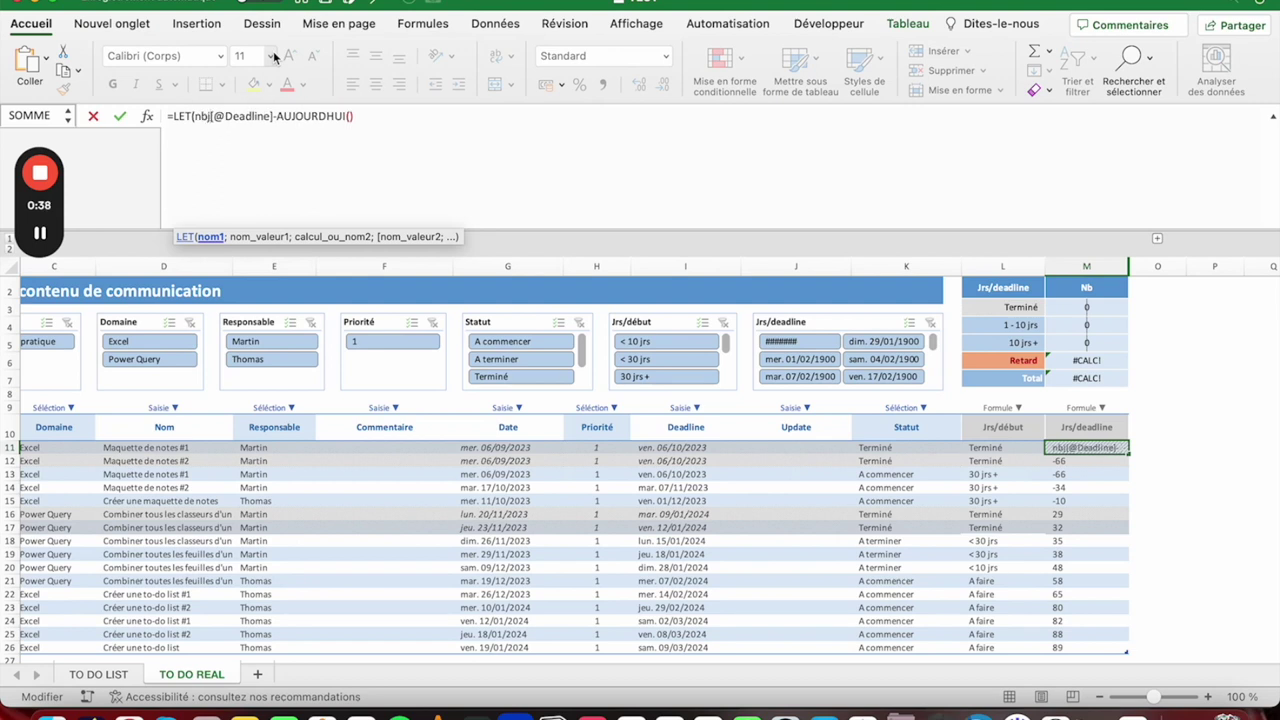
pyautogui.write(';')
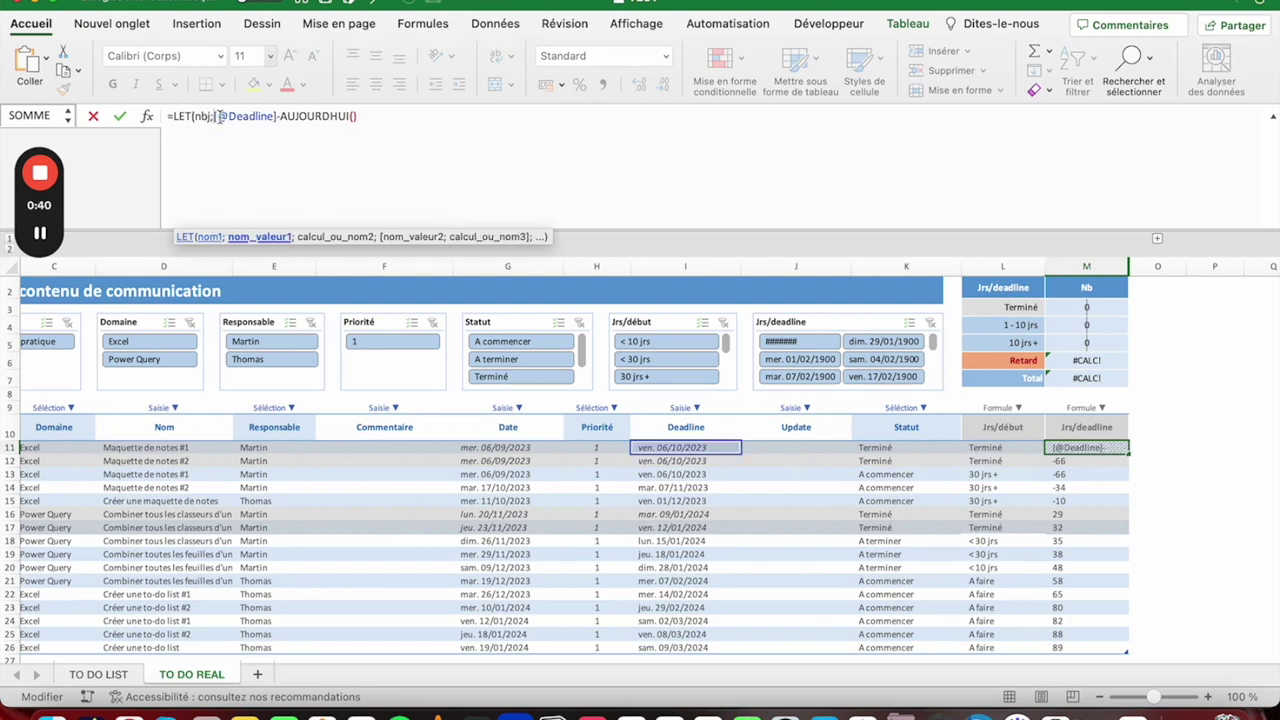
pyautogui.click(361, 115)
pyautogui.write(';')
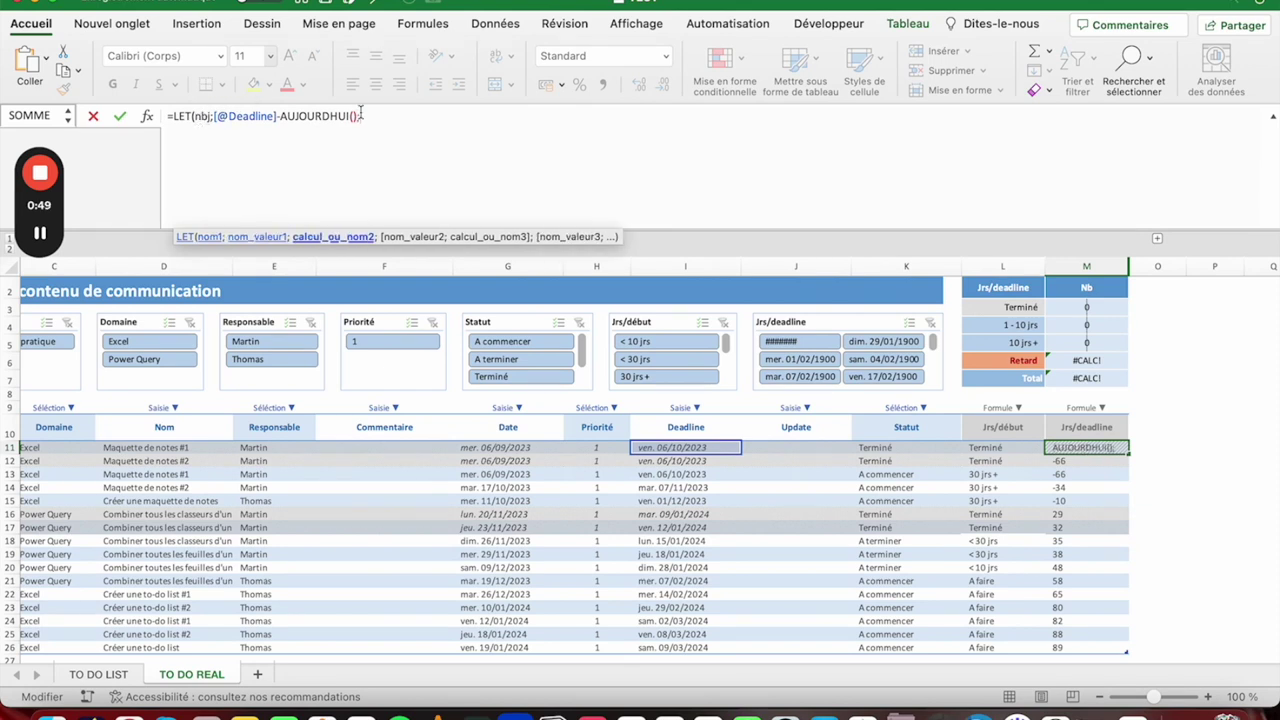
pyautogui.hotkey('alt', 'Return')
# - Add a new line with SI.MULTIPLE(VRAI; and insert the task's Statut reference
pyautogui.write('SI.')
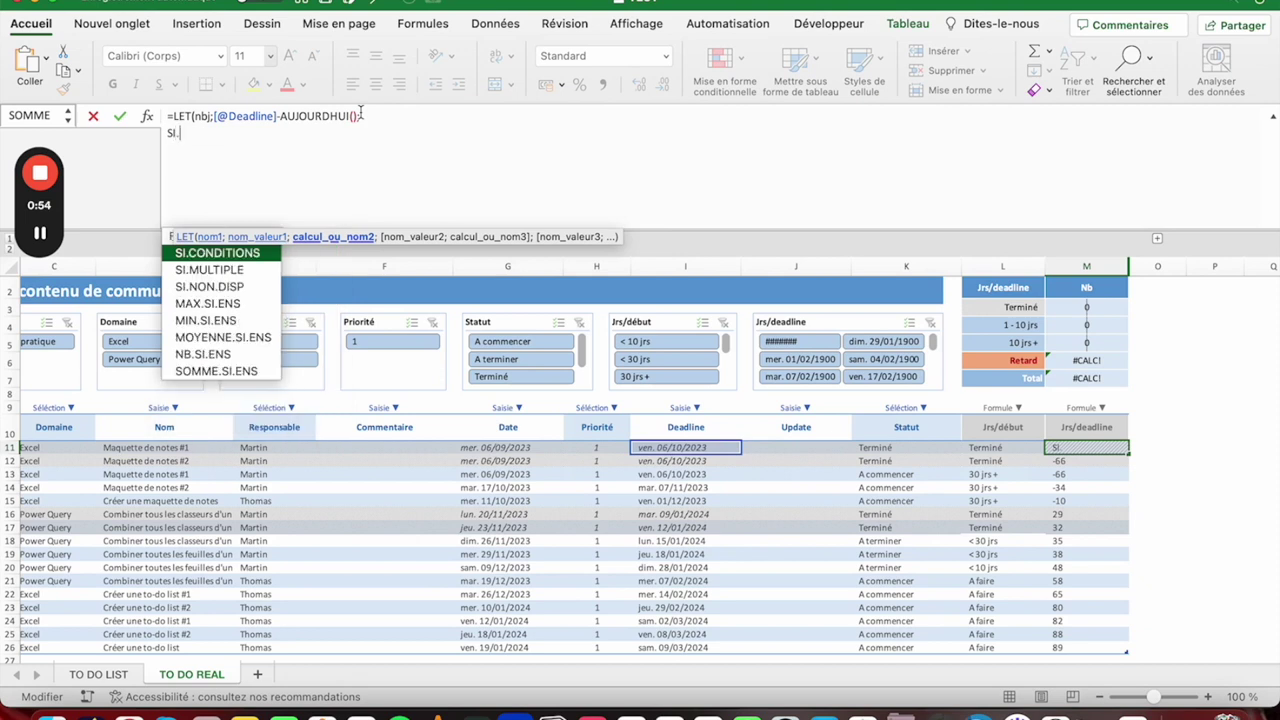
pyautogui.write('M')
pyautogui.press('Tab')
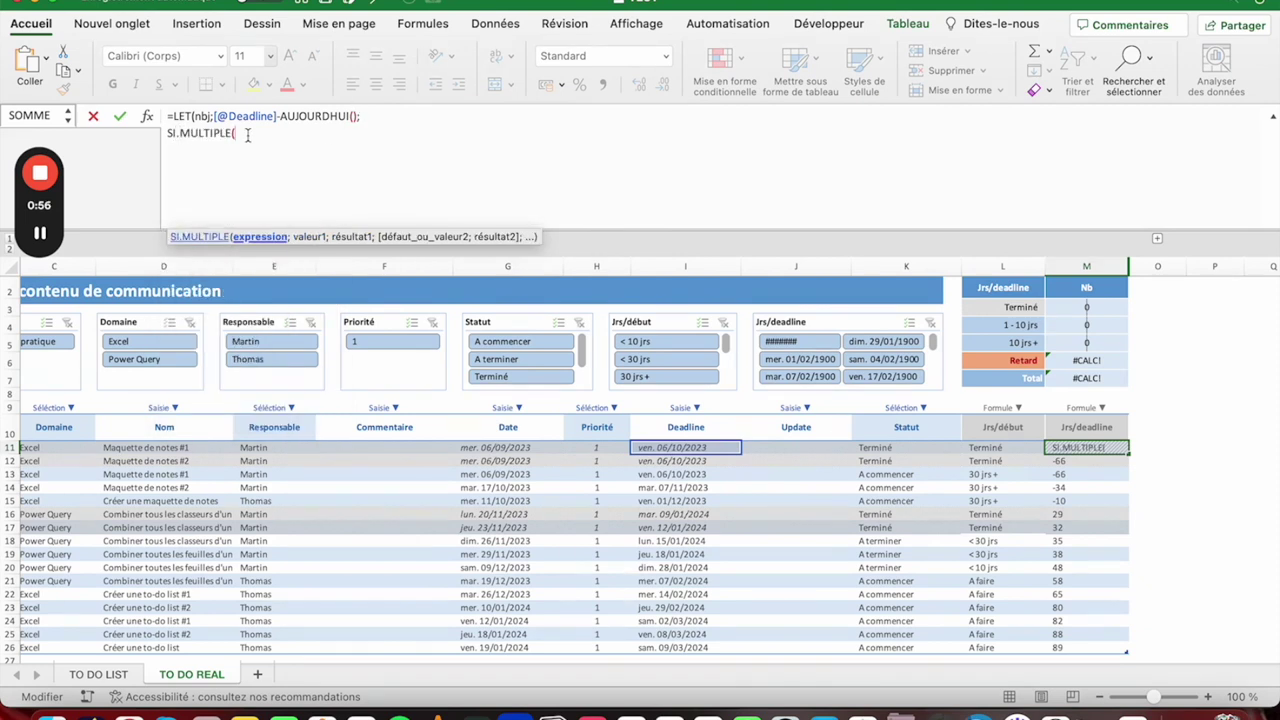
pyautogui.write('VRAI')
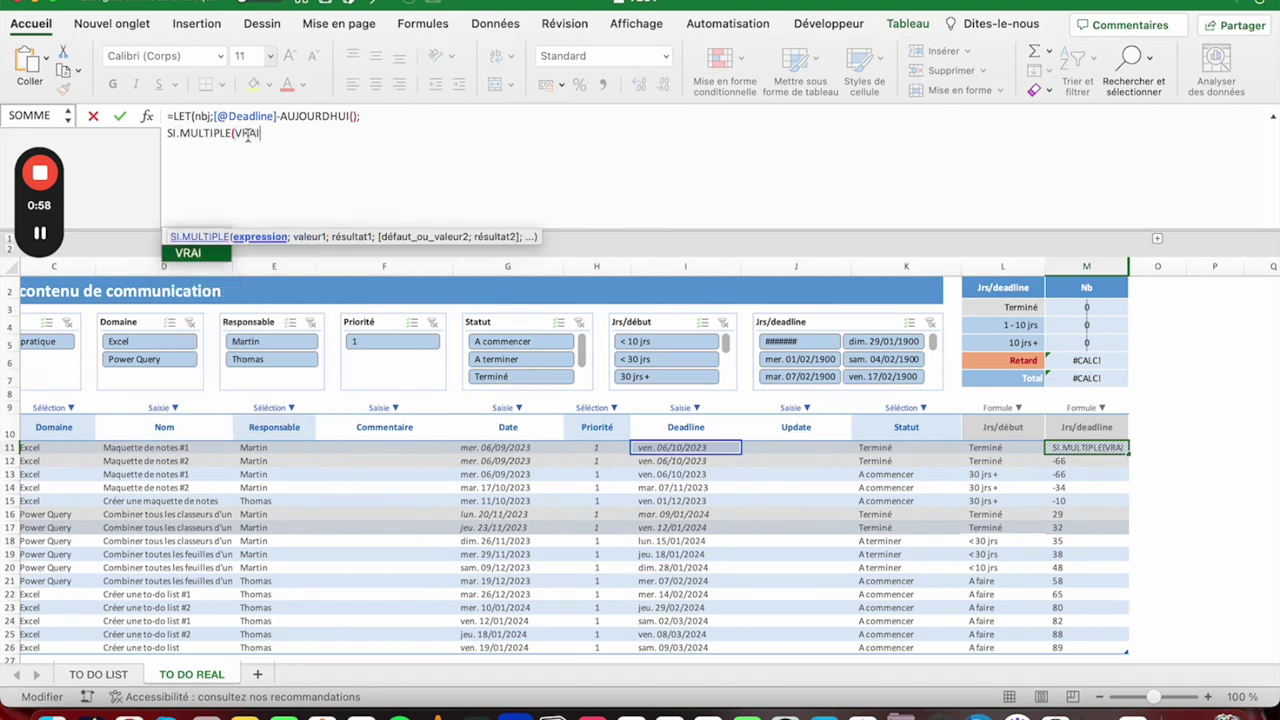
pyautogui.write(';')
pyautogui.hotkey('alt', 'Return')
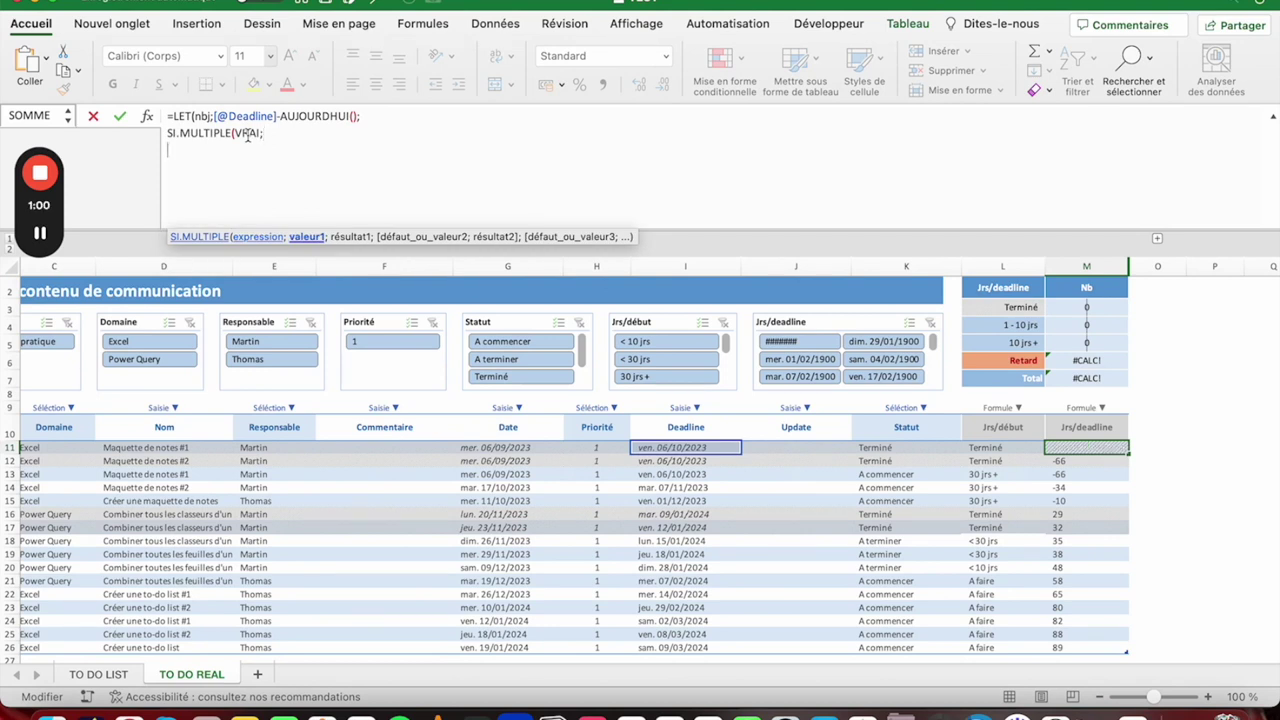
pyautogui.press('Return')
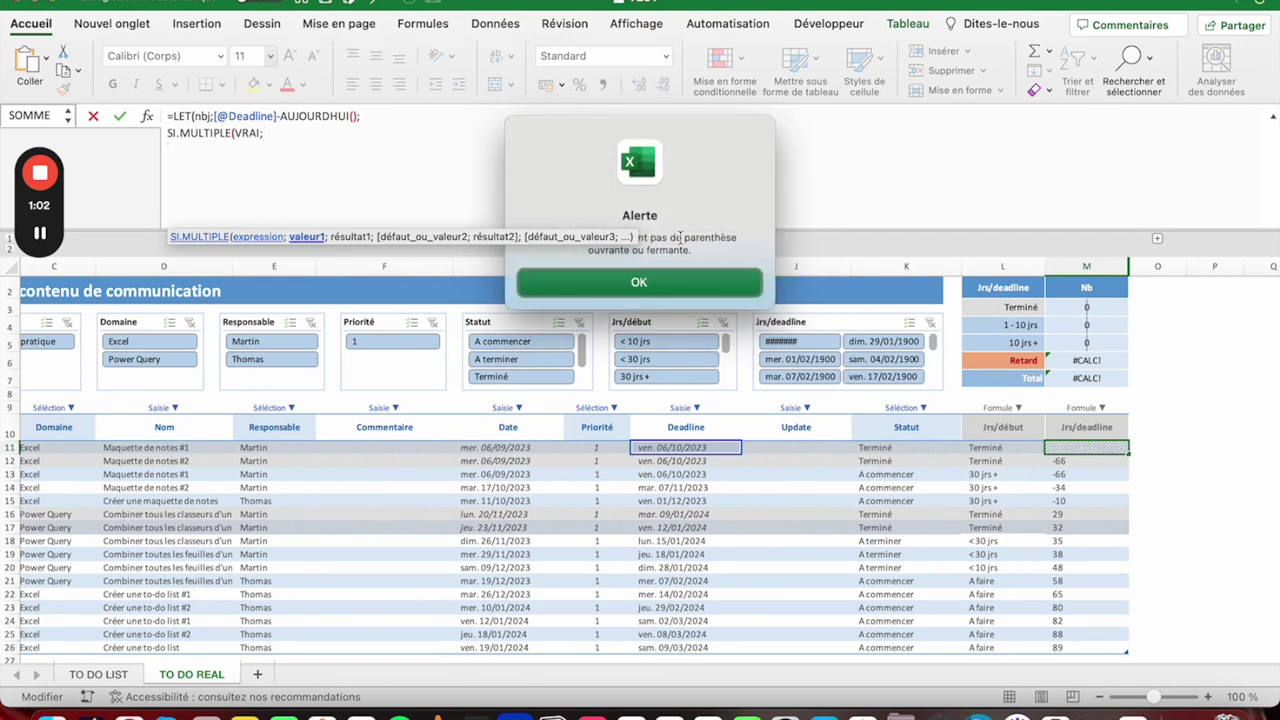
pyautogui.click(668, 283)
pyautogui.click(272, 135)
pyautogui.click(892, 447)
pyautogui.write('="Terminé"')
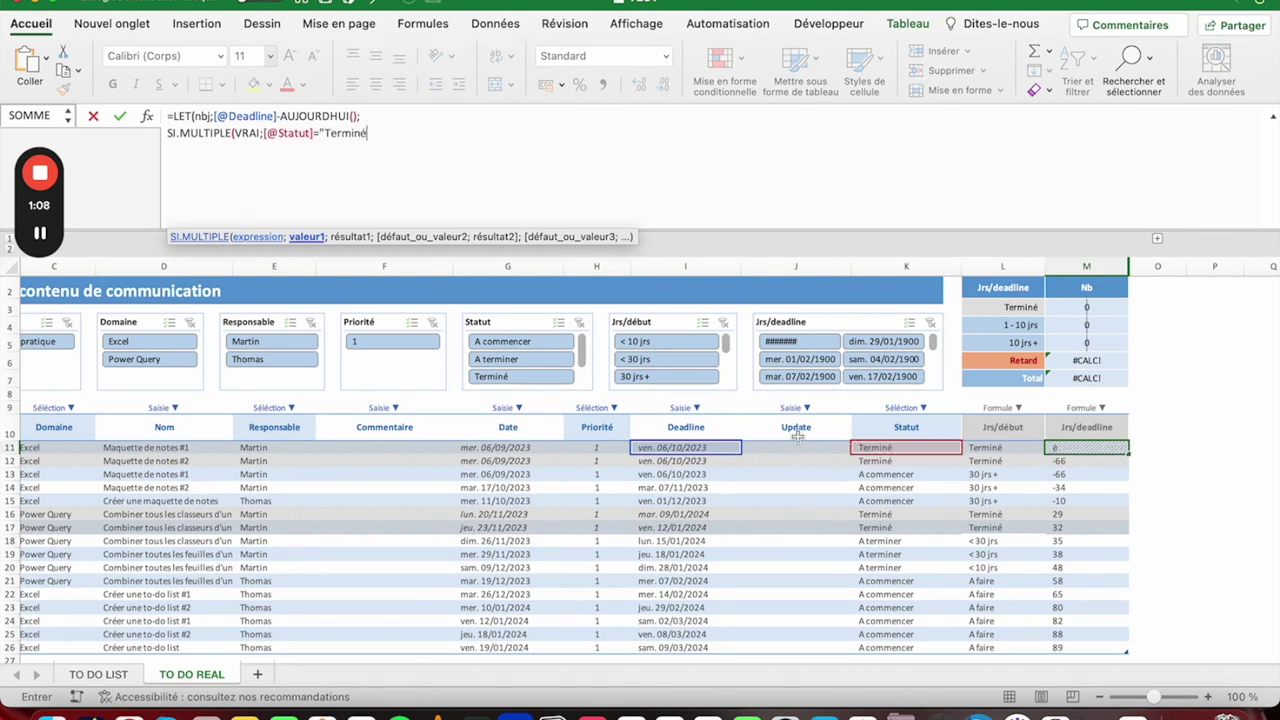
pyautogui.write(';')
pyautogui.write('t')
pyautogui.press('BackSpace')
pyautogui.write('Terminé";"Termin')
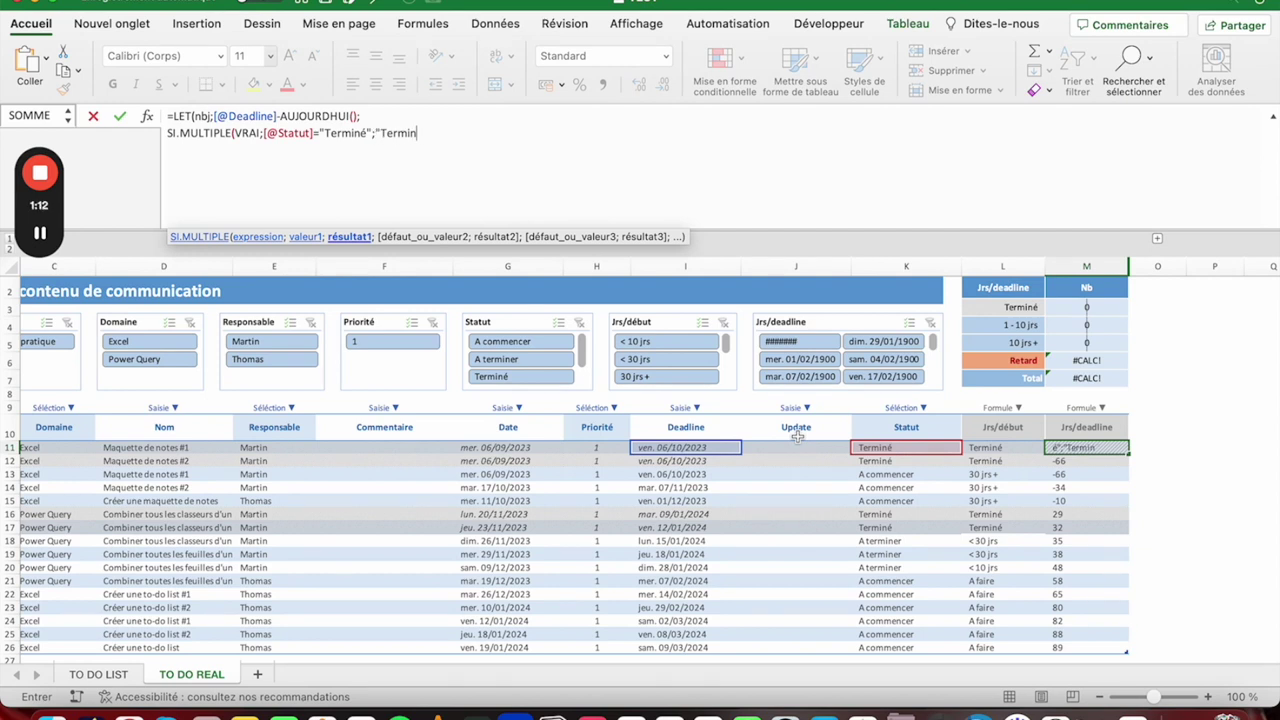
pyautogui.write('"')
pyautogui.press('Return')
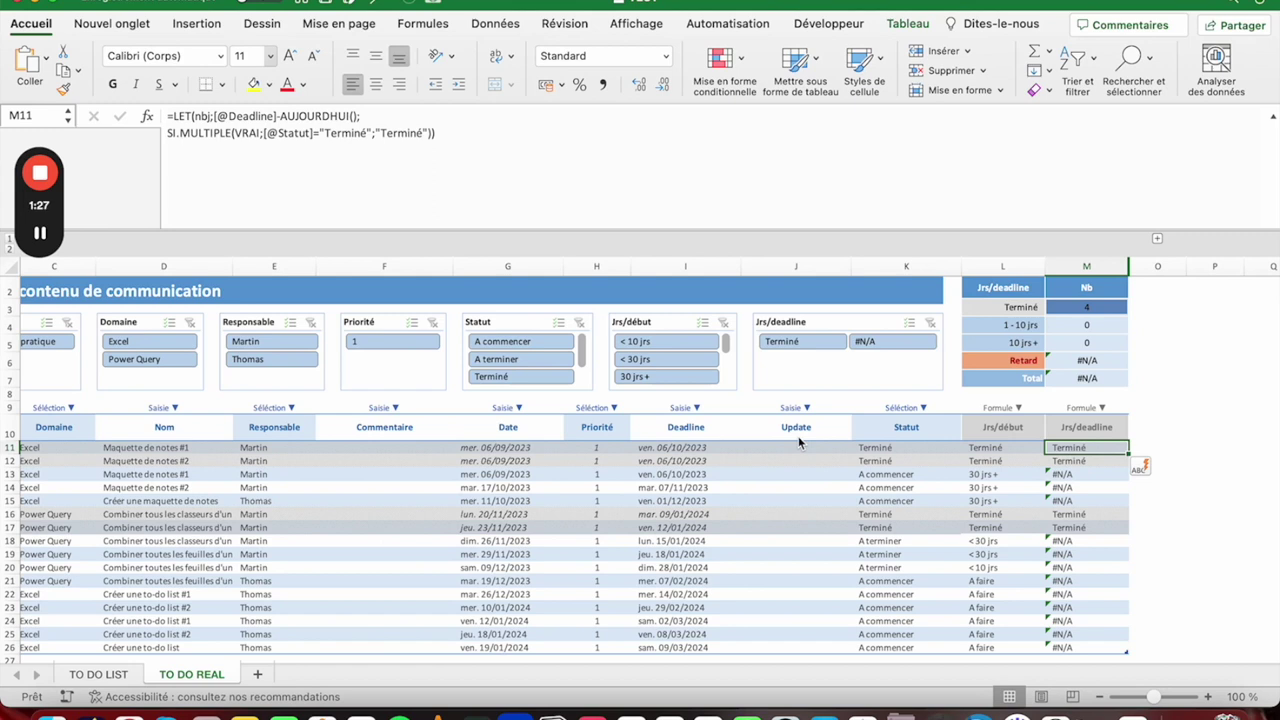
pyautogui.click(264, 133)
pyautogui.hotkey('alt', 'Return')
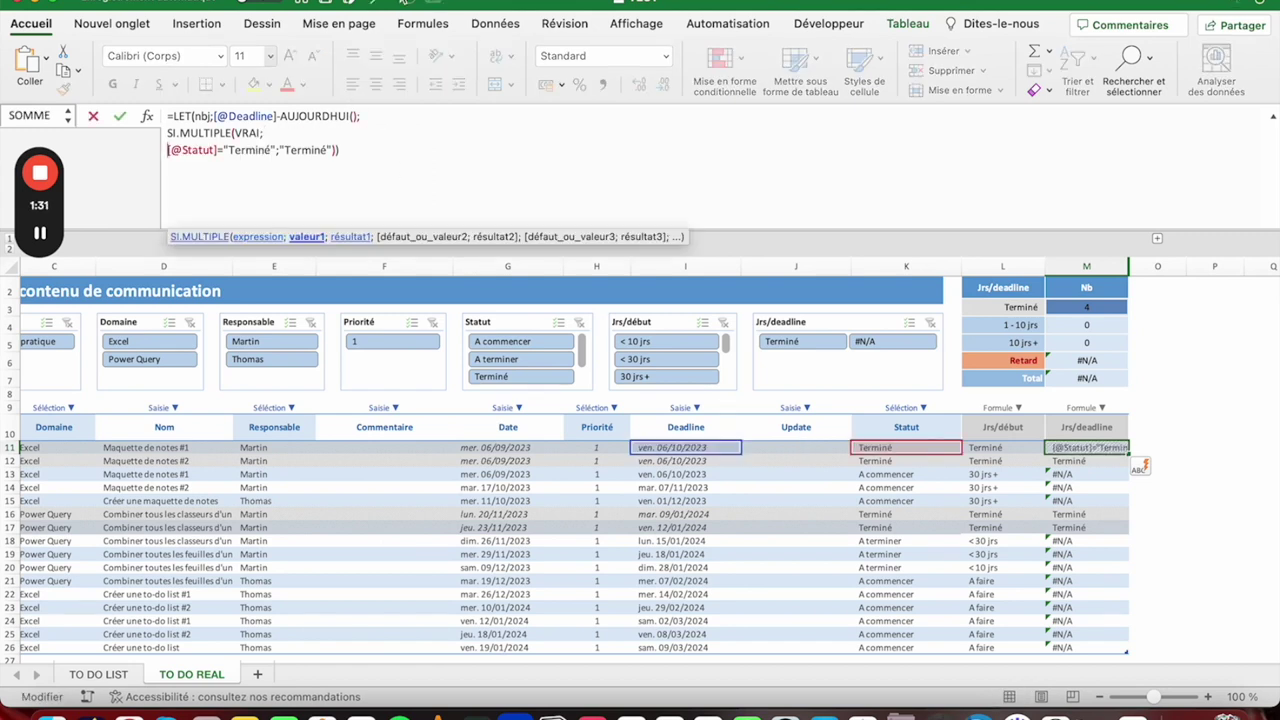
# - Add nbj<0;"Retard" on a new line after the Terminé case and verify an overdue row
pyautogui.click(167, 133)
pyautogui.click(345, 150)
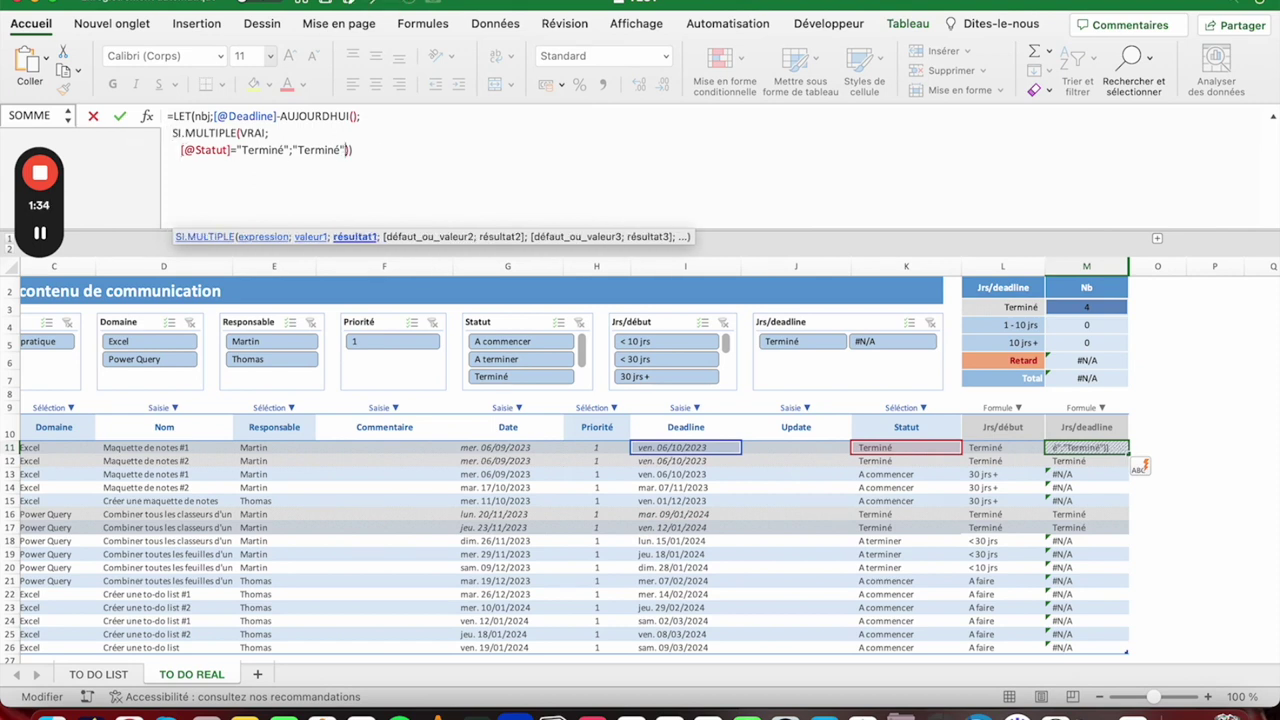
pyautogui.write(';')
pyautogui.hotkey('alt', 'Return')
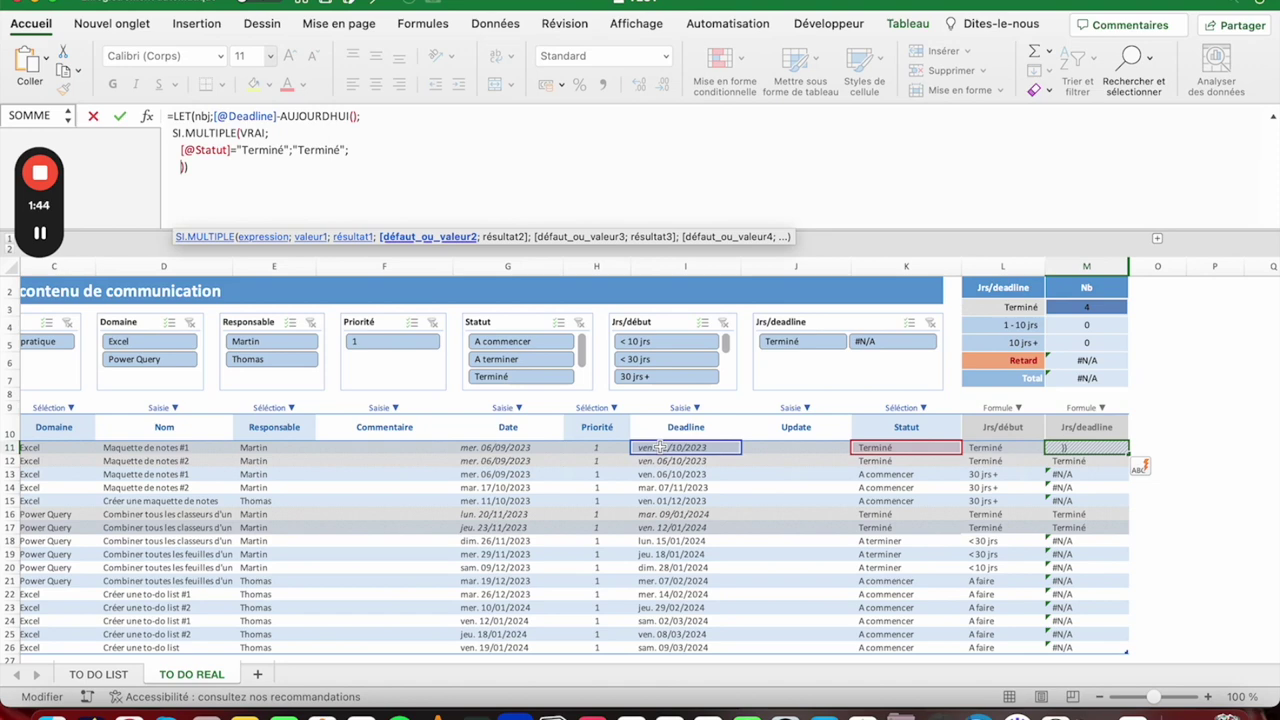
pyautogui.write('nbj<0')
pyautogui.write(';"Retard"')
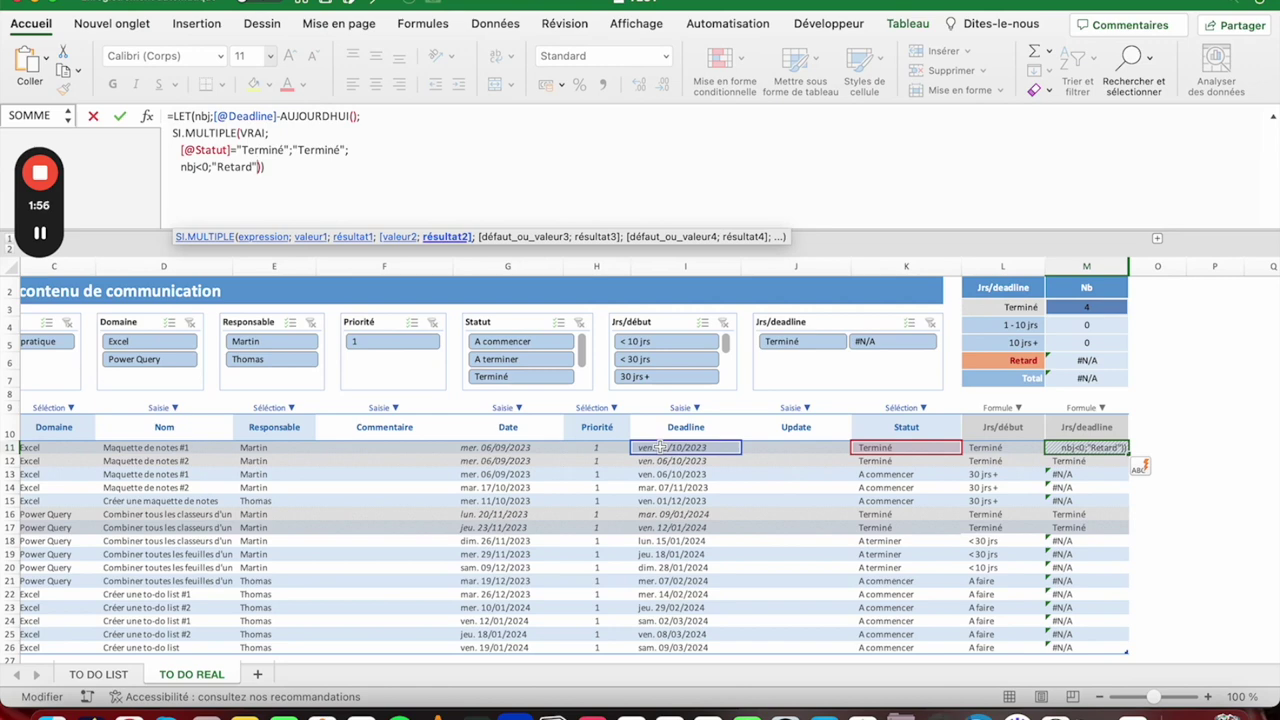
pyautogui.press('Return')
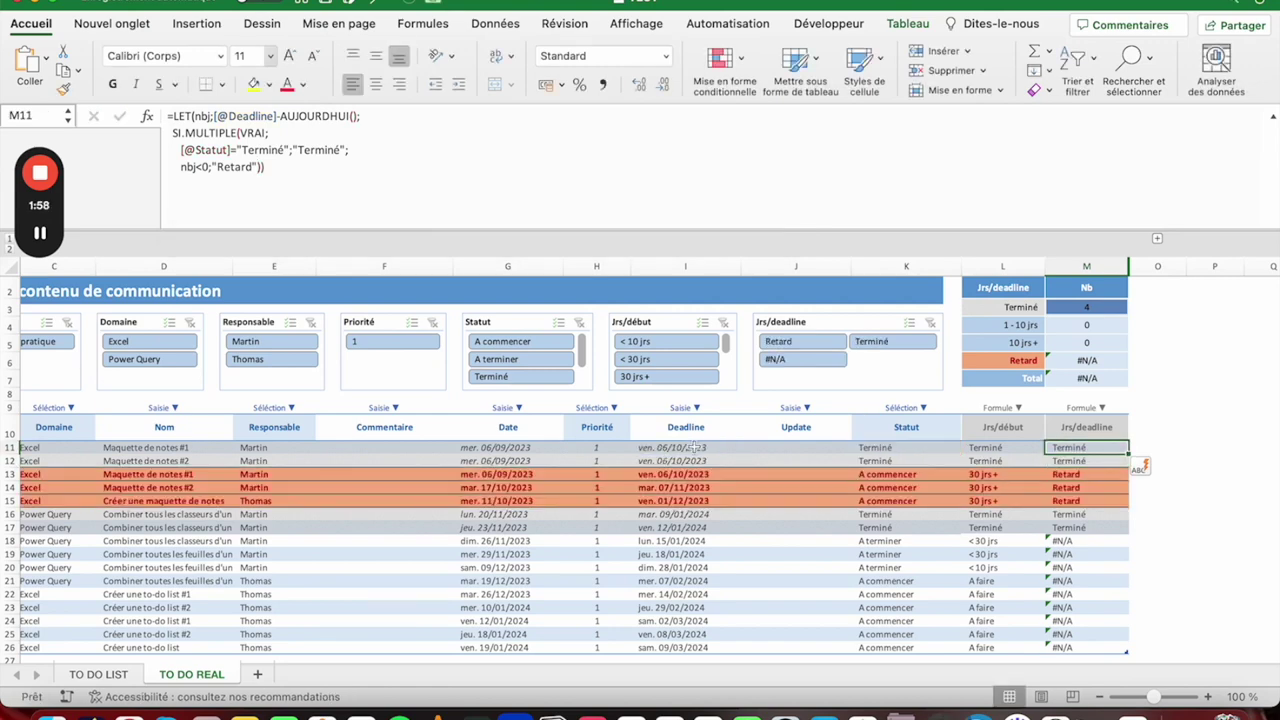
pyautogui.click(1076, 476)
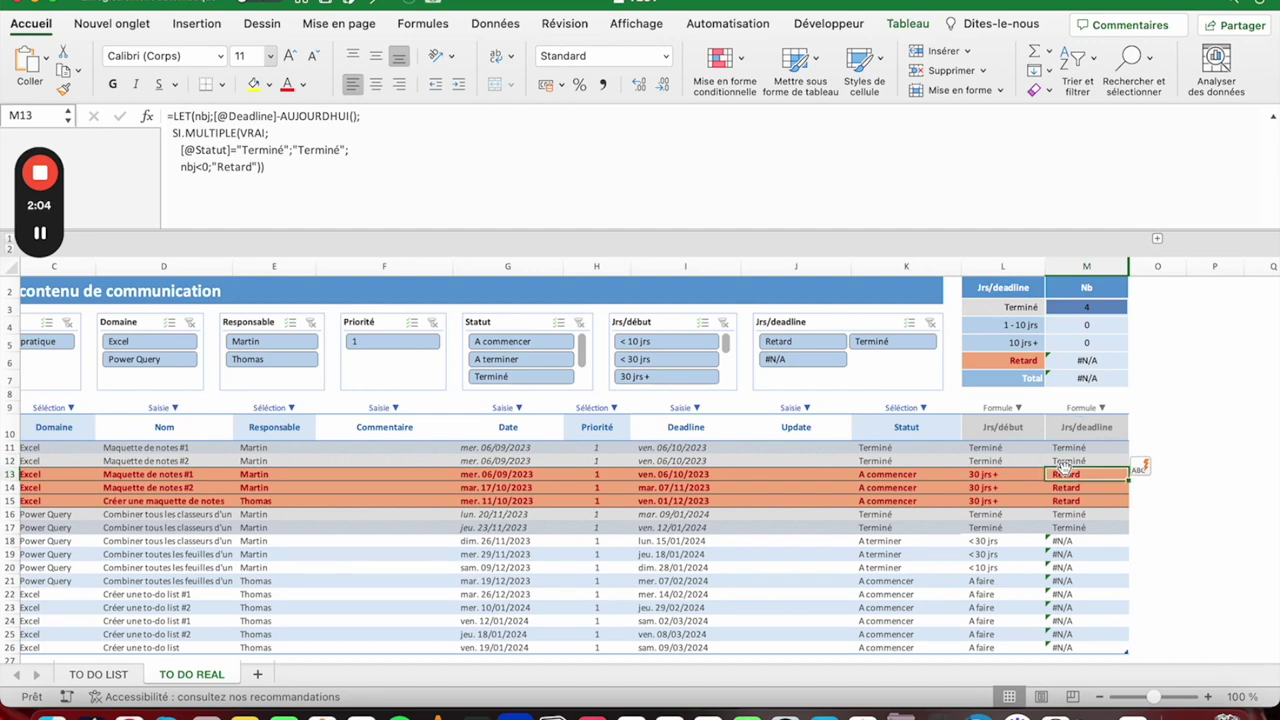
# - Add the condition nbj<10;"< 10 jrs" after the Retard case
pyautogui.click(1068, 447)
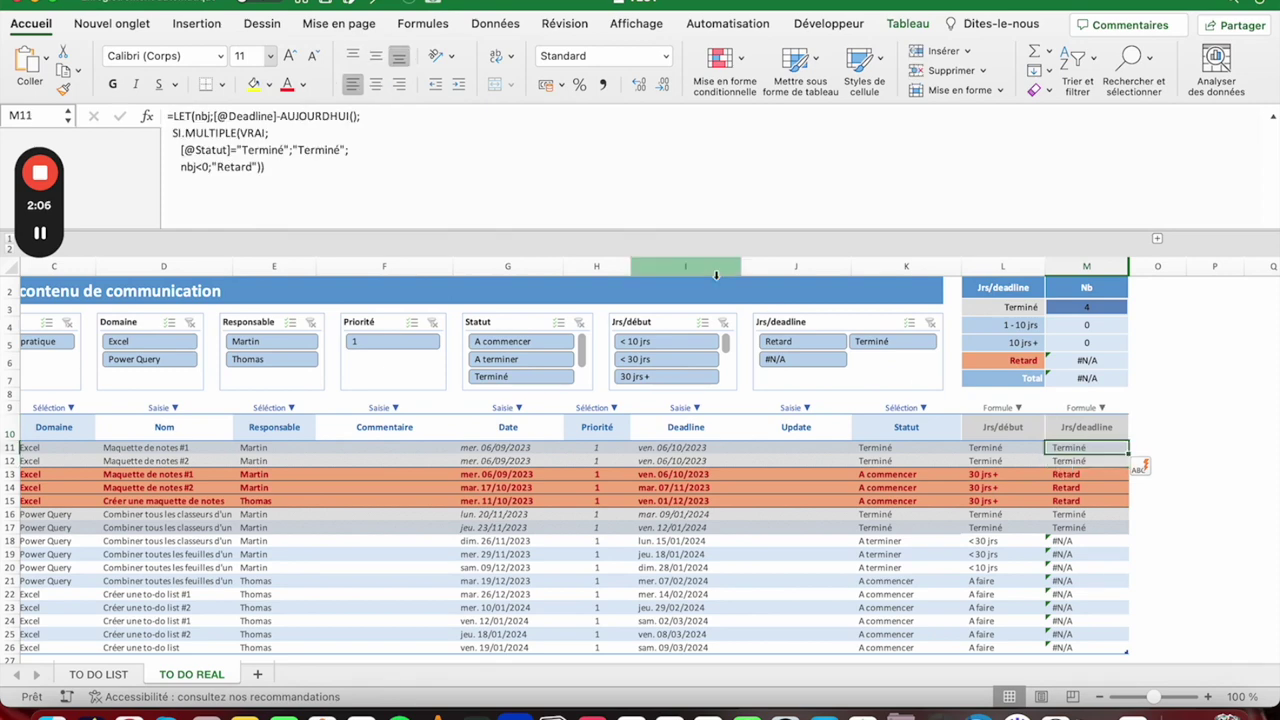
pyautogui.click(257, 166)
pyautogui.write(';')
pyautogui.hotkey('ctrl', 'alt', 'Return')
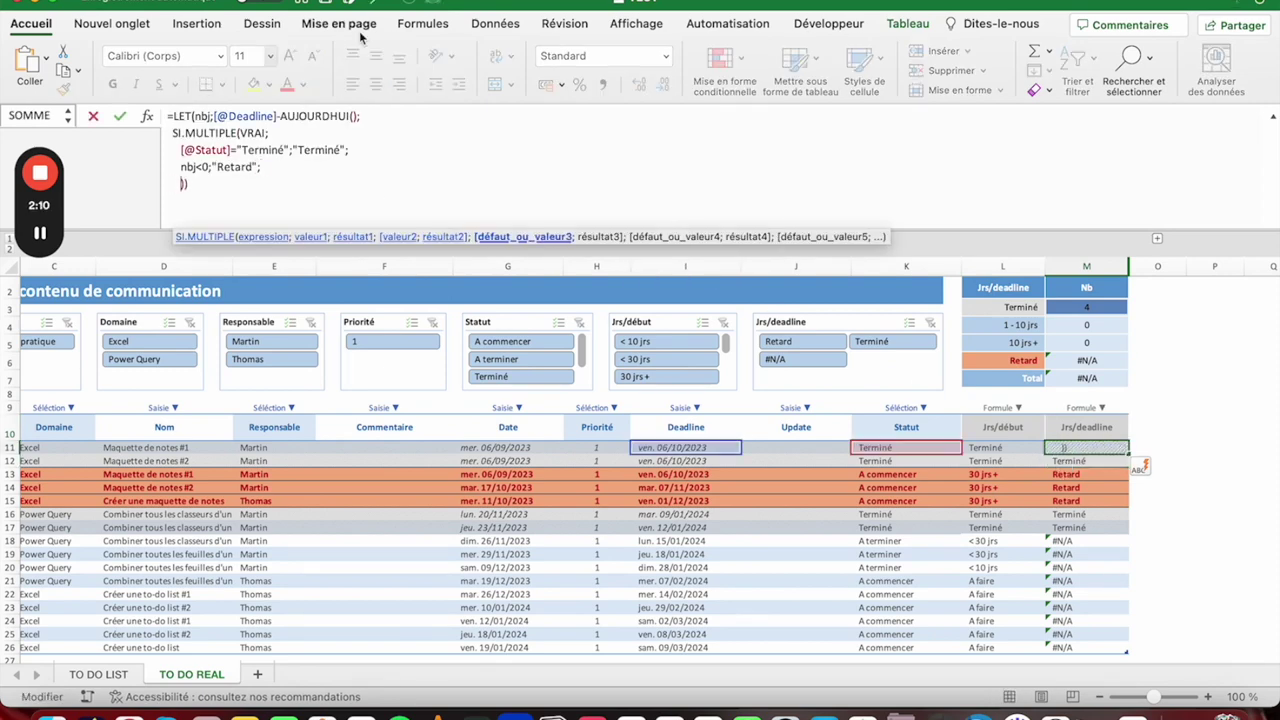
pyautogui.write('nbj')
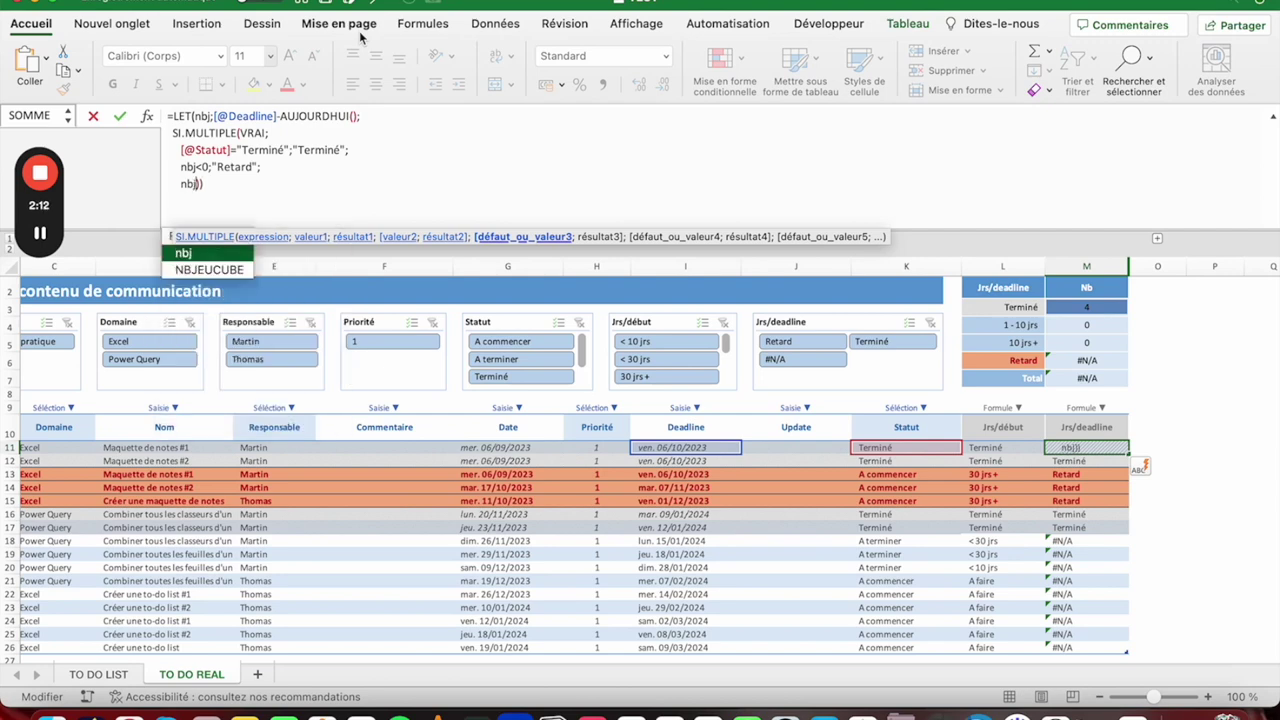
pyautogui.press('Escape')
pyautogui.write('<')
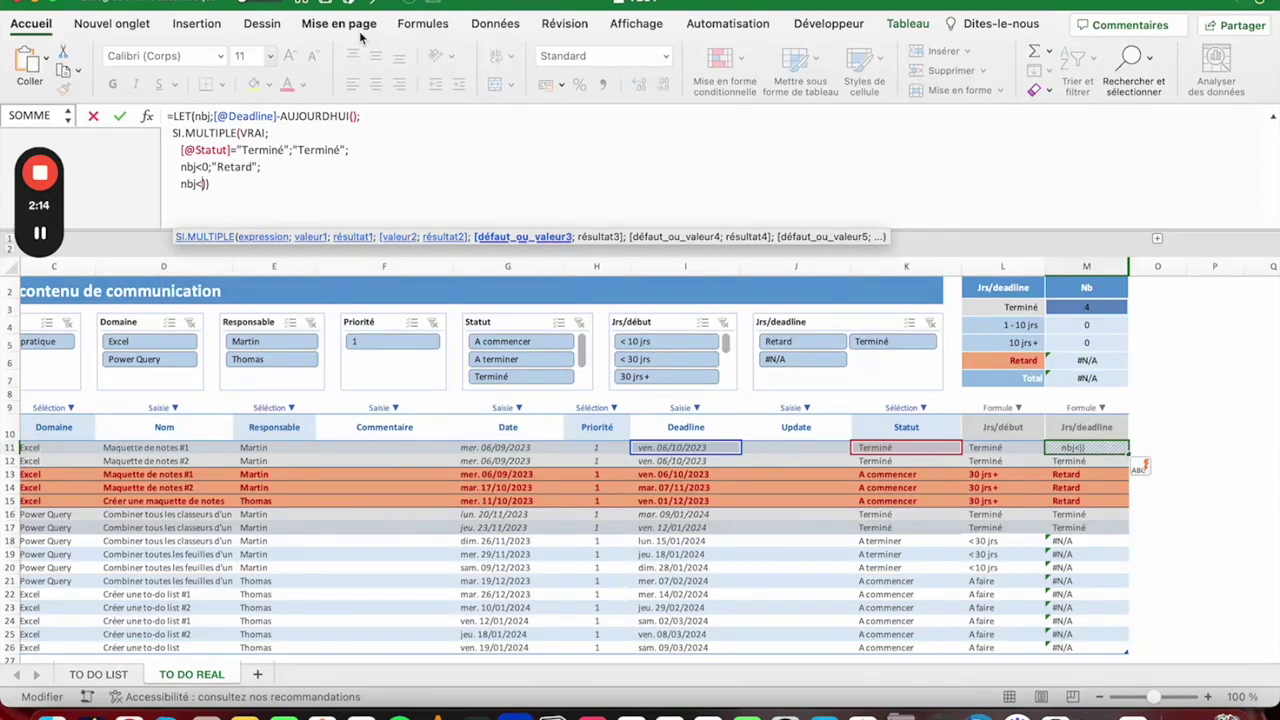
pyautogui.write('10;"< 10 jrs"')
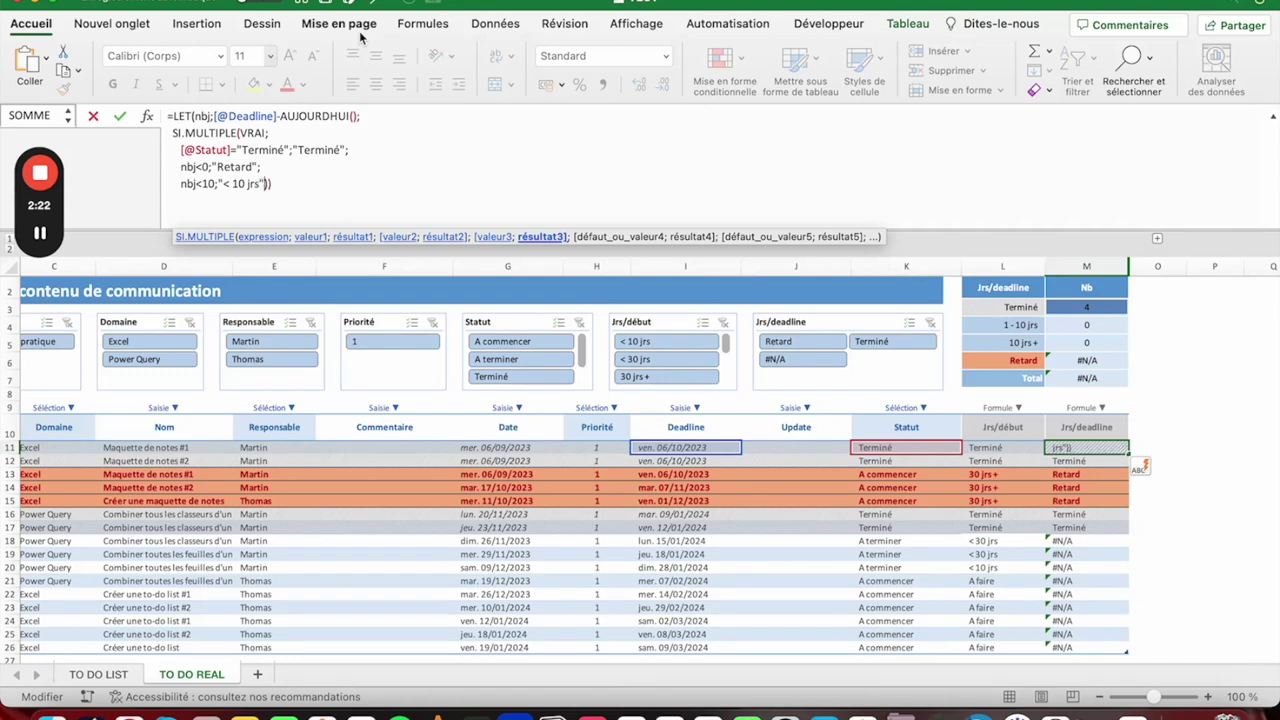
pyautogui.press('Return')
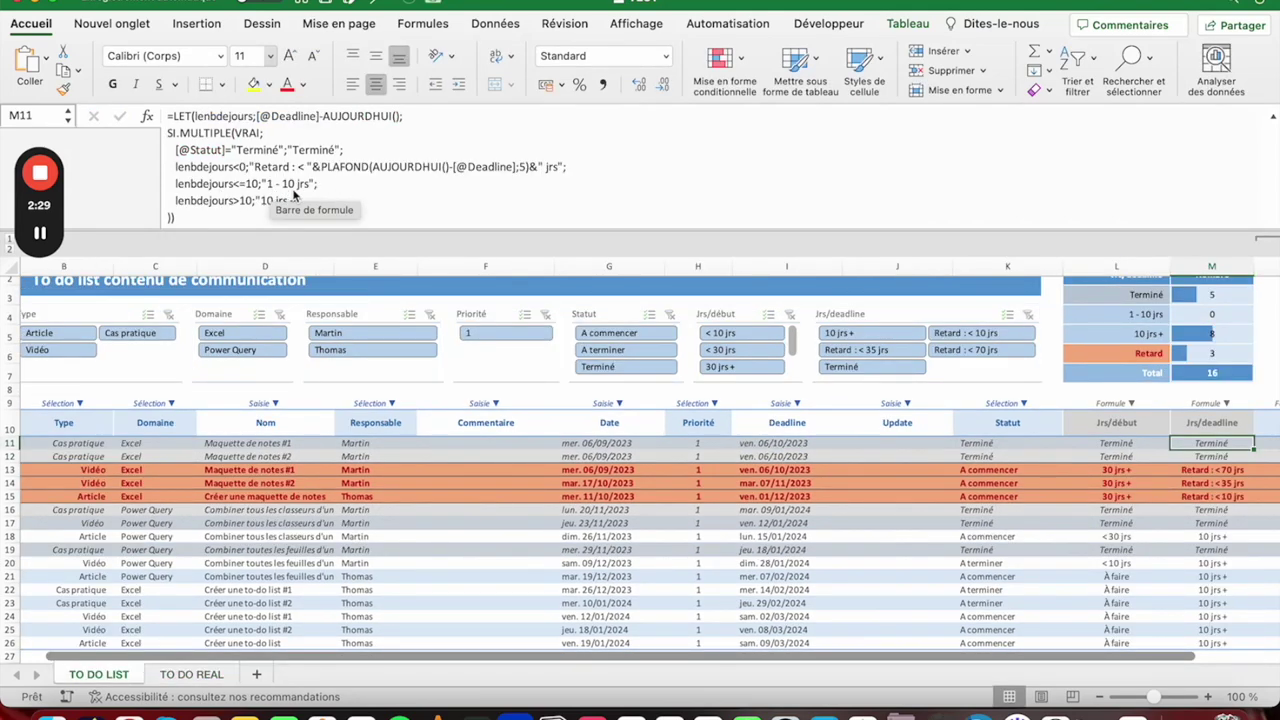
# - Change that case to nbj<=10 returning "1 à 10 jrs"
pyautogui.hotkey('ctrl', 'pagedown')
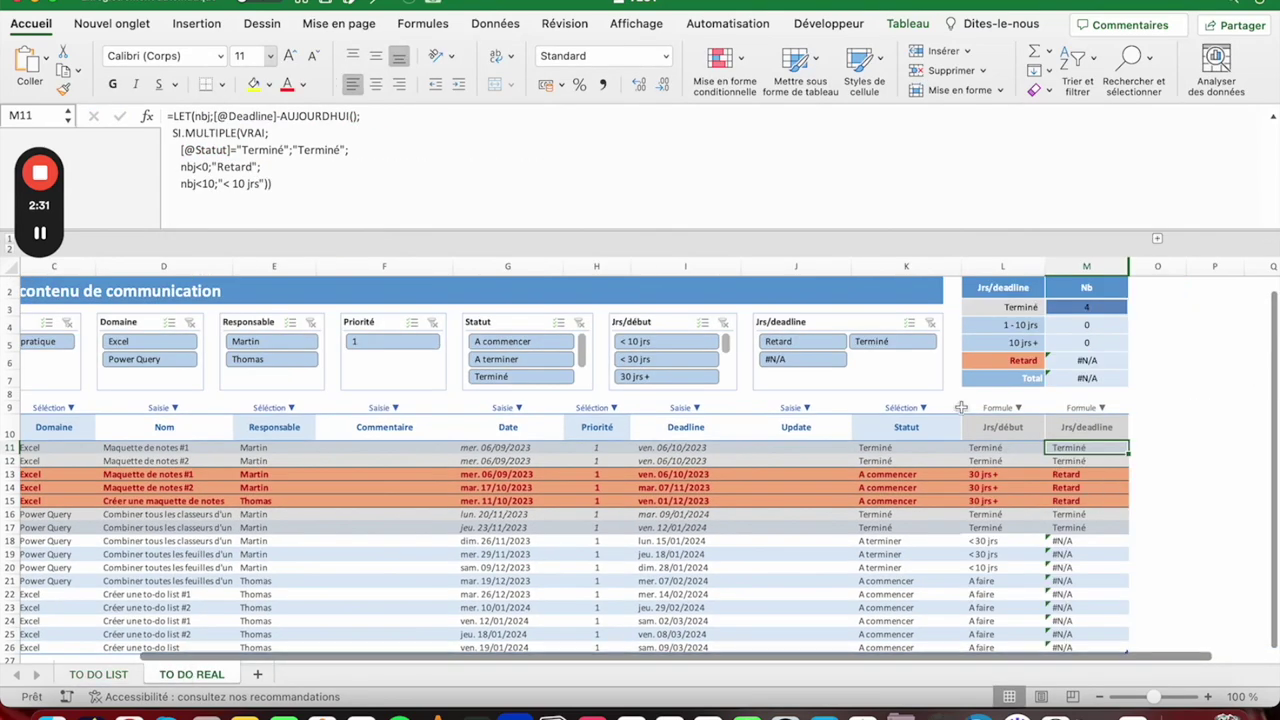
pyautogui.click(203, 183)
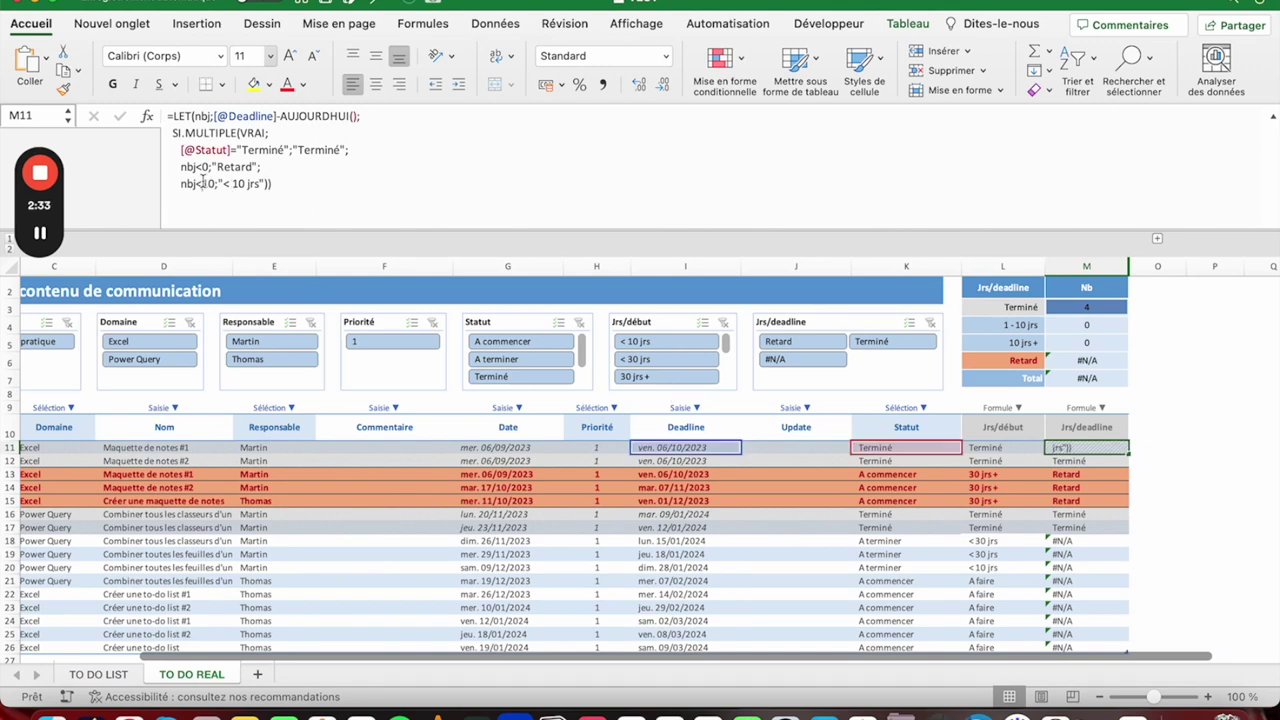
pyautogui.write('=')
pyautogui.click(237, 187)
pyautogui.press('BackSpace')
pyautogui.write('1 à')
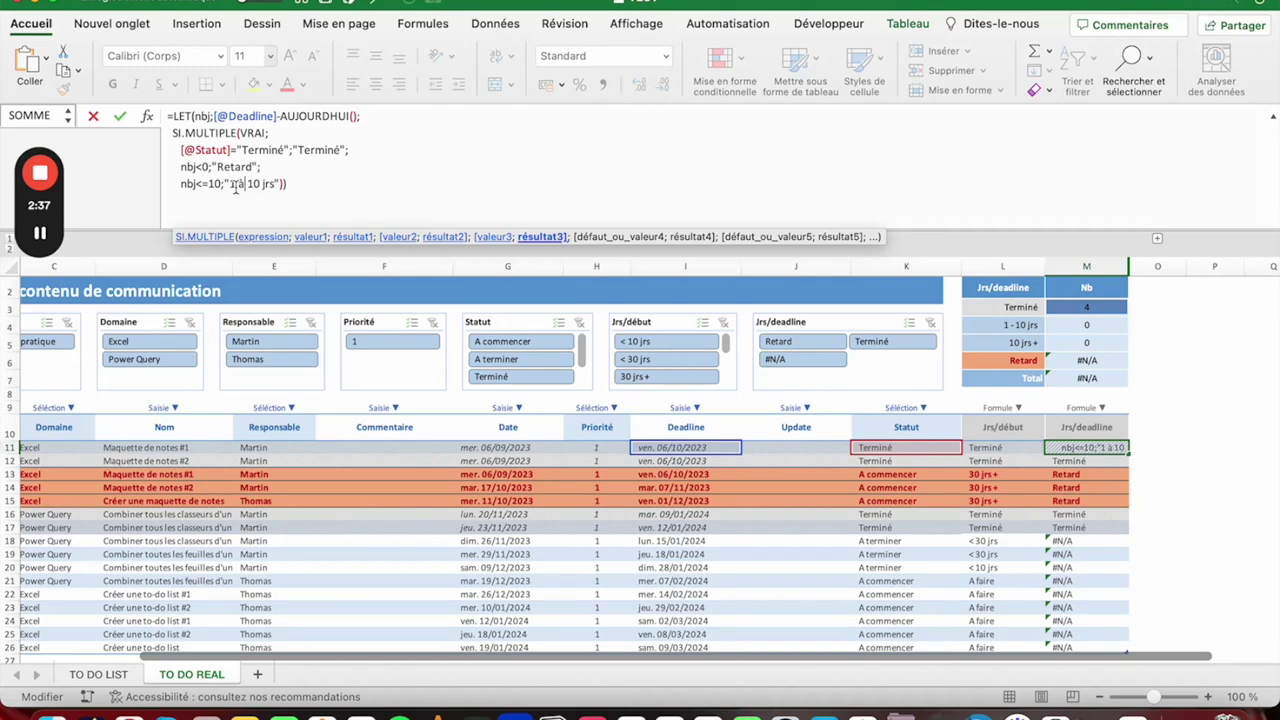
pyautogui.press('Return')
pyautogui.press('Up')
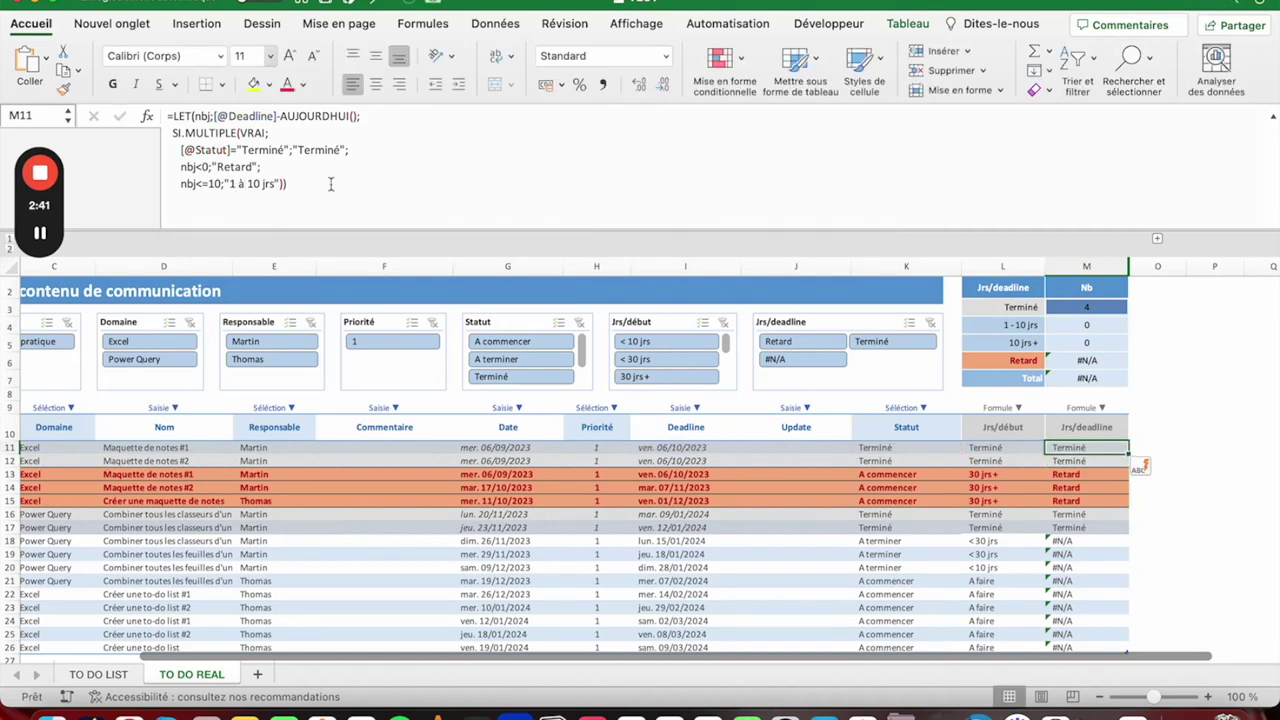
pyautogui.click(264, 193)
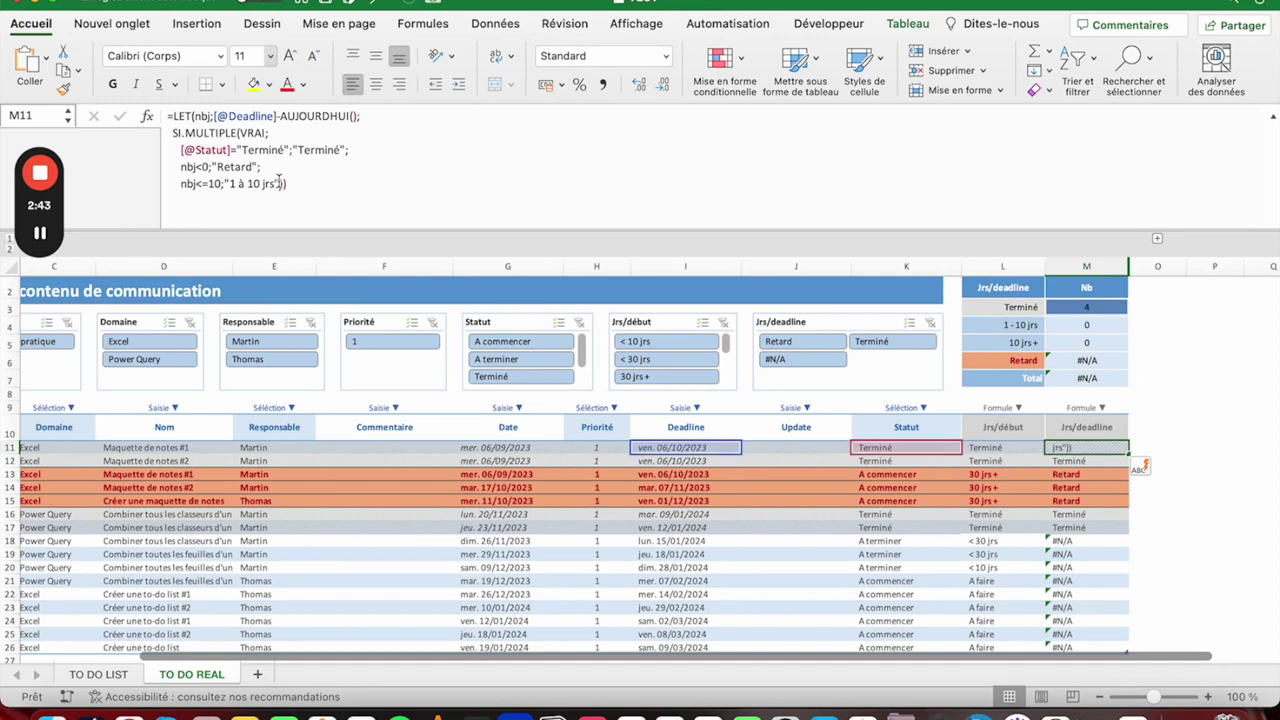
# - Append nbj>10;"10 jrs +" as the final case so #N/A rows read 10 jrs +
pyautogui.write(';')
pyautogui.hotkey('ctrl', 'alt', 'Return')
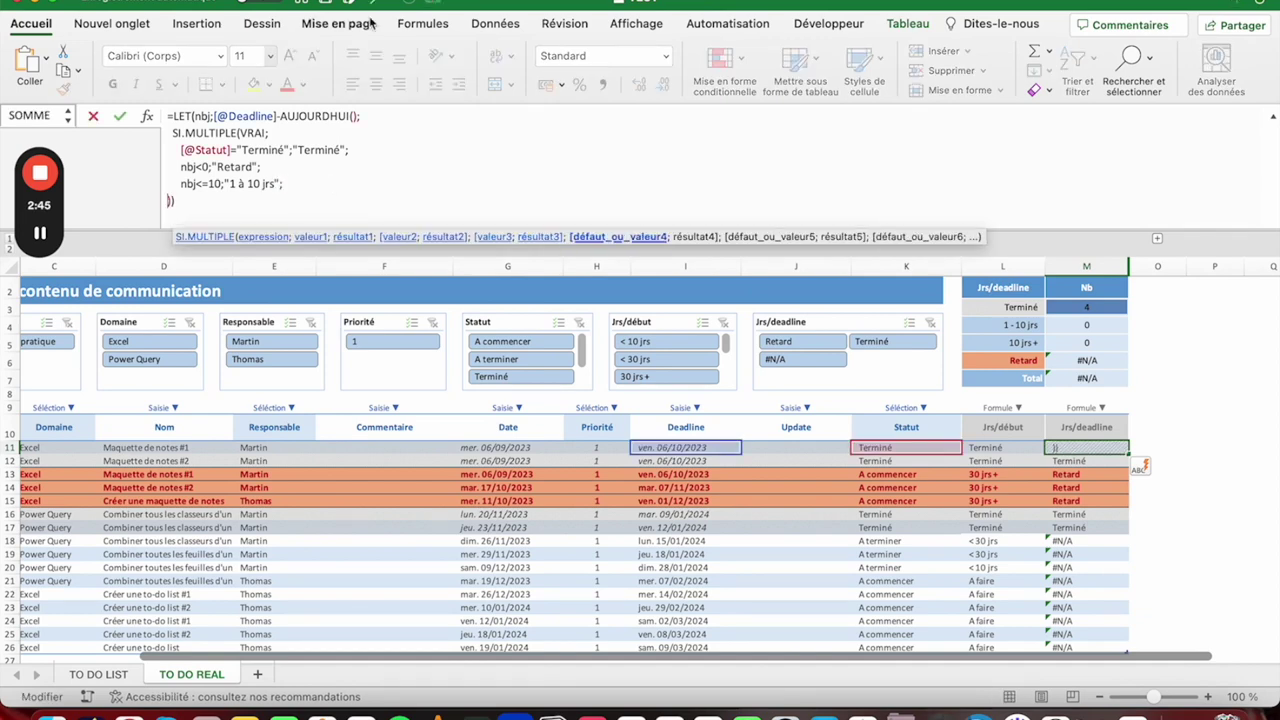
pyautogui.write('nbj')
pyautogui.write('>10;')
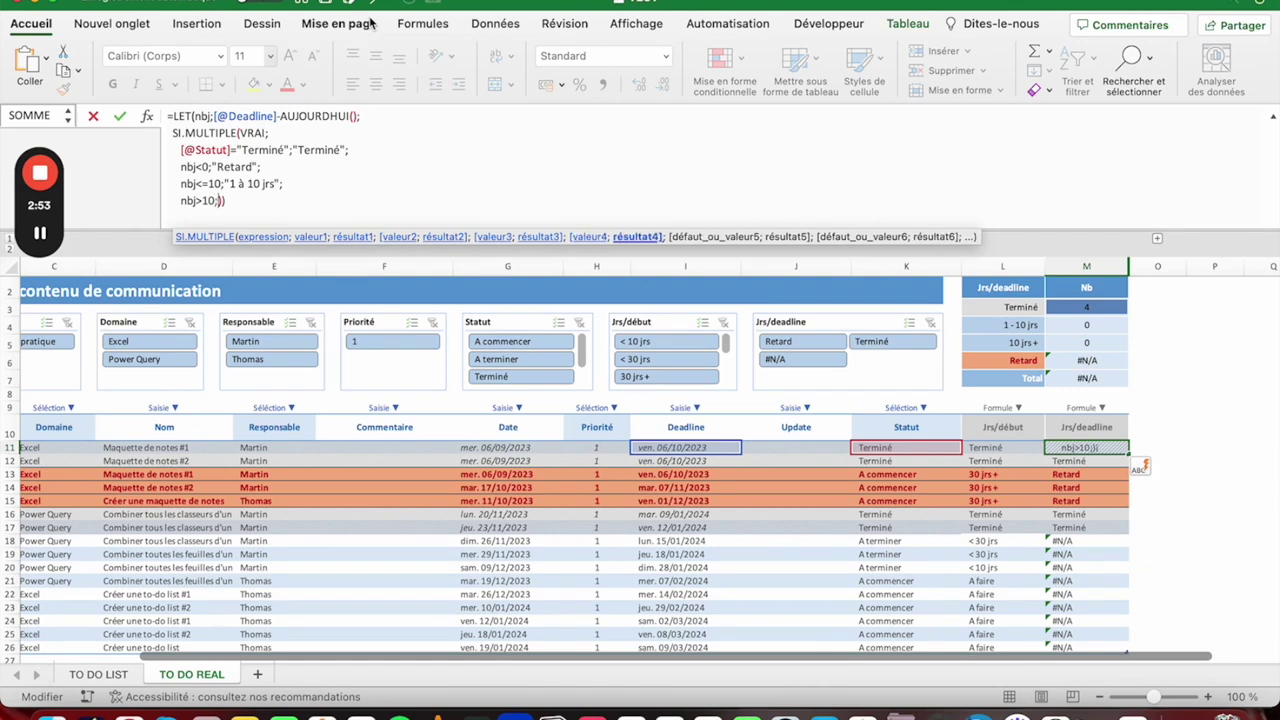
pyautogui.write('"10 jrs +"')
pyautogui.press('Return')
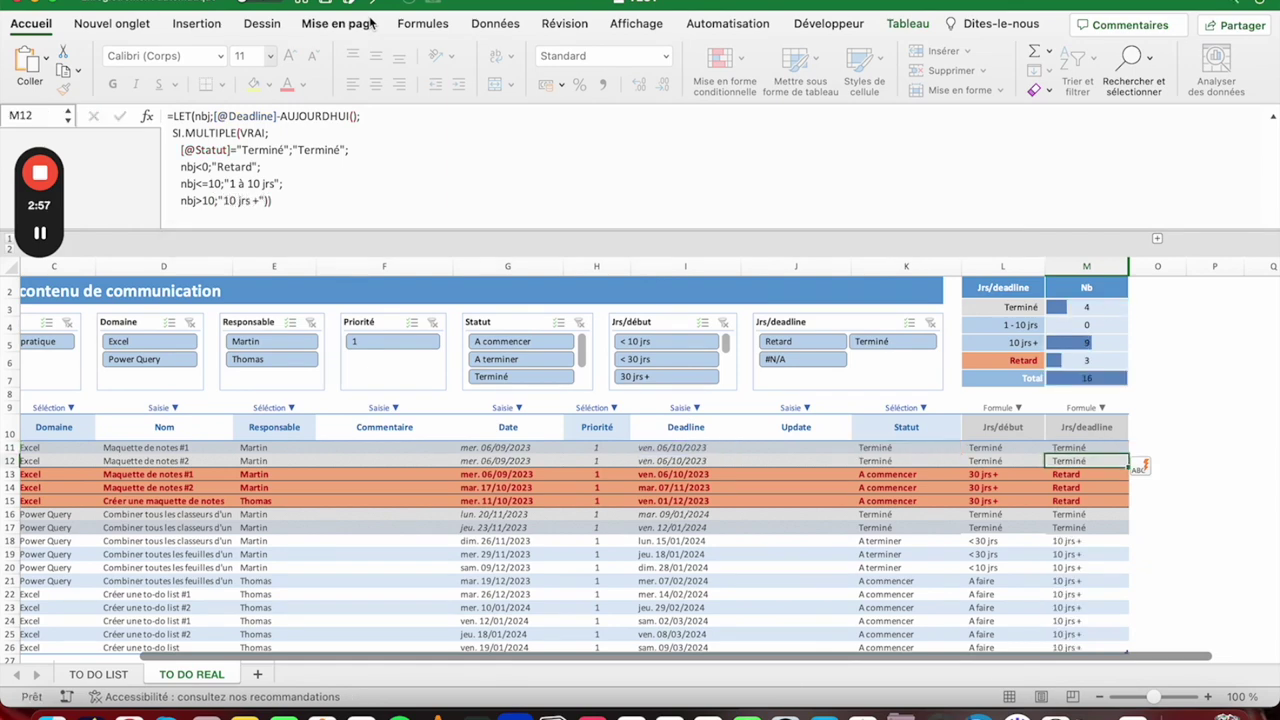
pyautogui.click(98, 674)
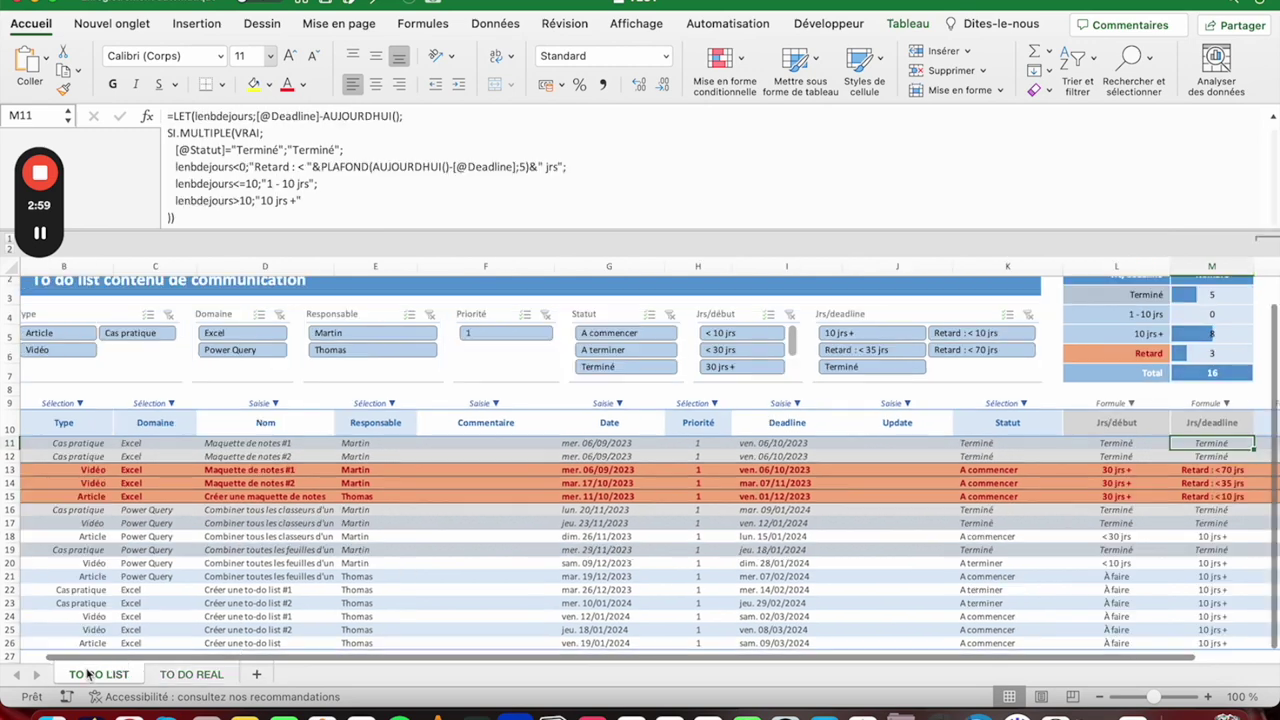
pyautogui.scroll(-2, 829, 514)
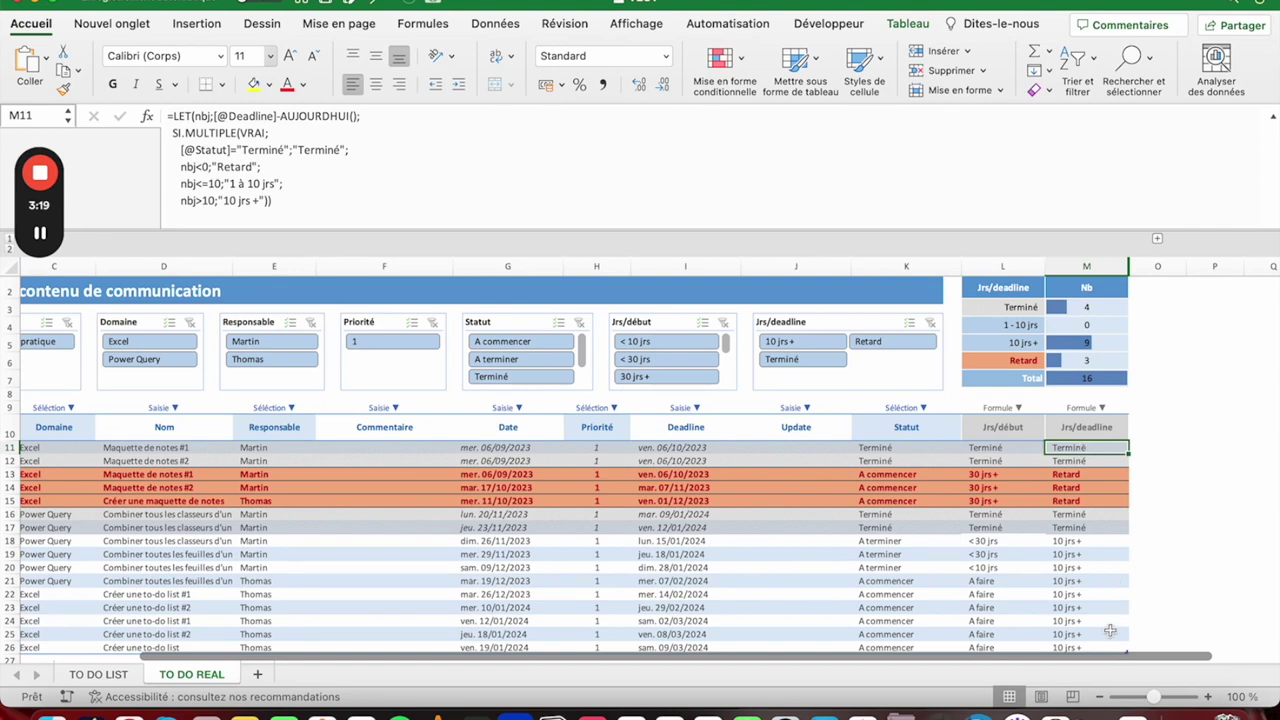
pyautogui.click(1058, 543)
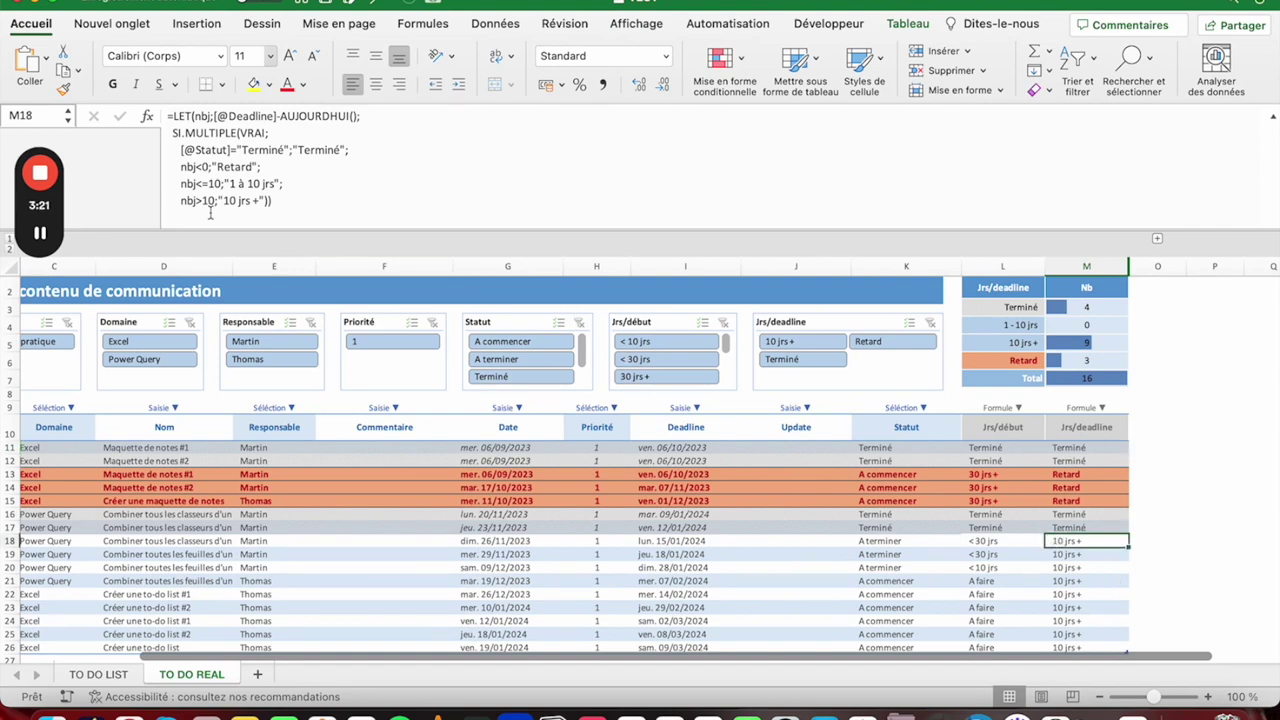
# - Review the Jrs/deadline formula's result arguments in rows 18 and 16 without changing it
pyautogui.click(264, 205)
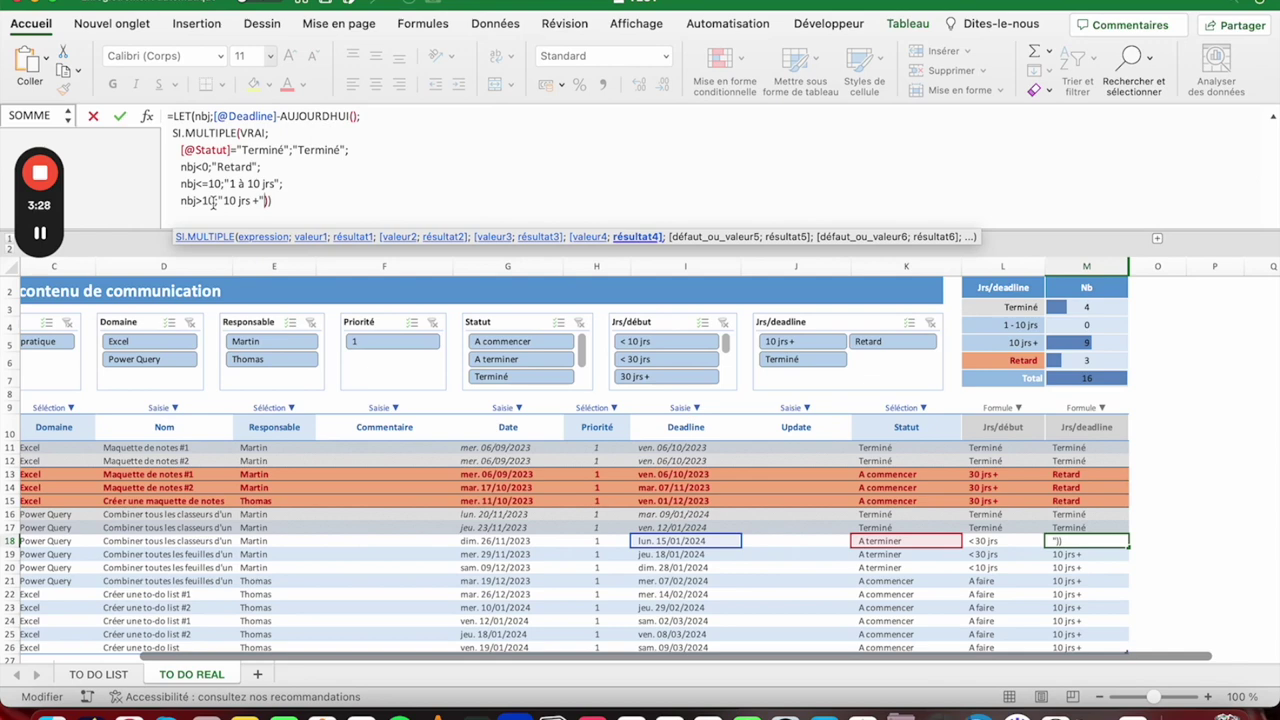
pyautogui.press('Return')
pyautogui.press('Up')
pyautogui.press('Up')
pyautogui.press('Up')
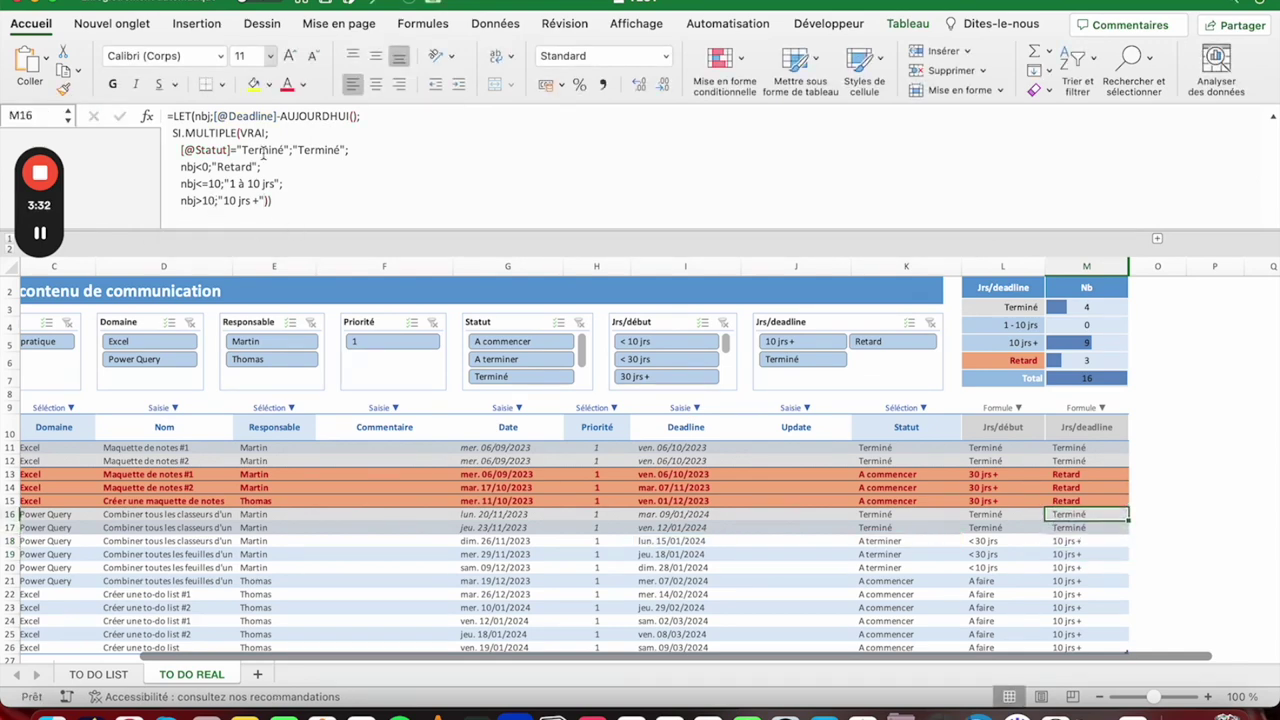
pyautogui.click(267, 150)
pyautogui.click(231, 166)
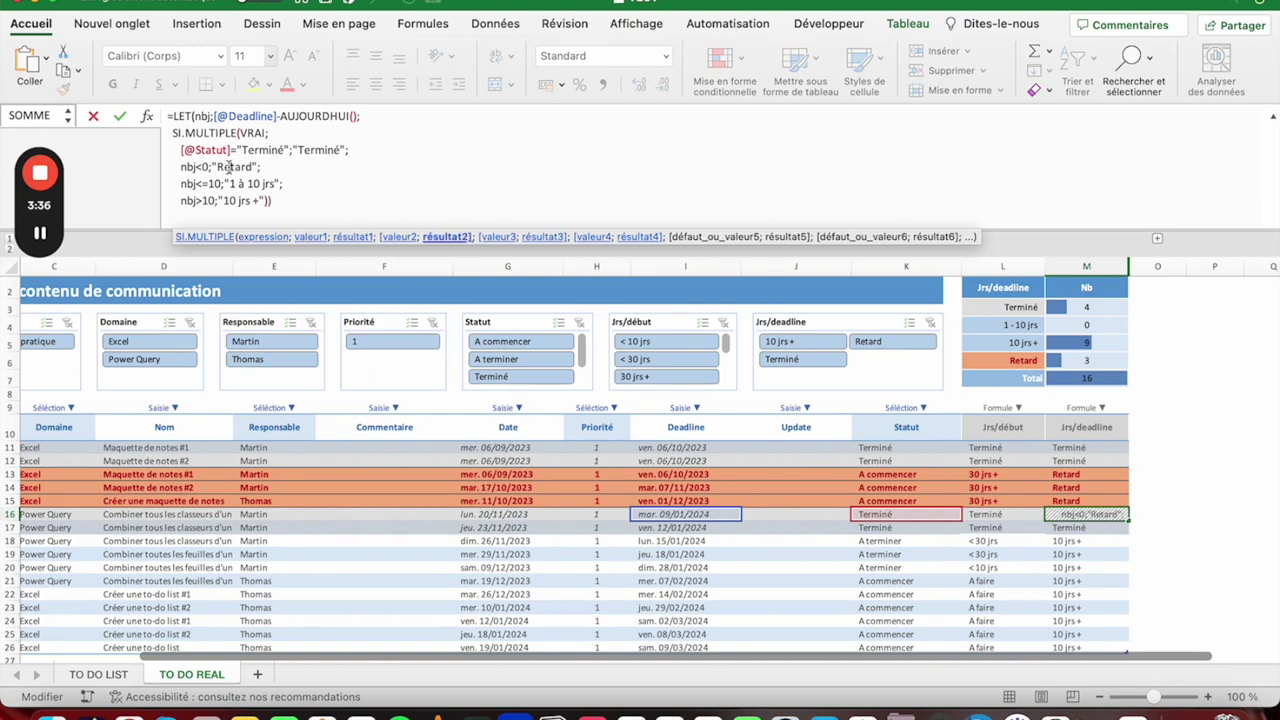
pyautogui.click(229, 183)
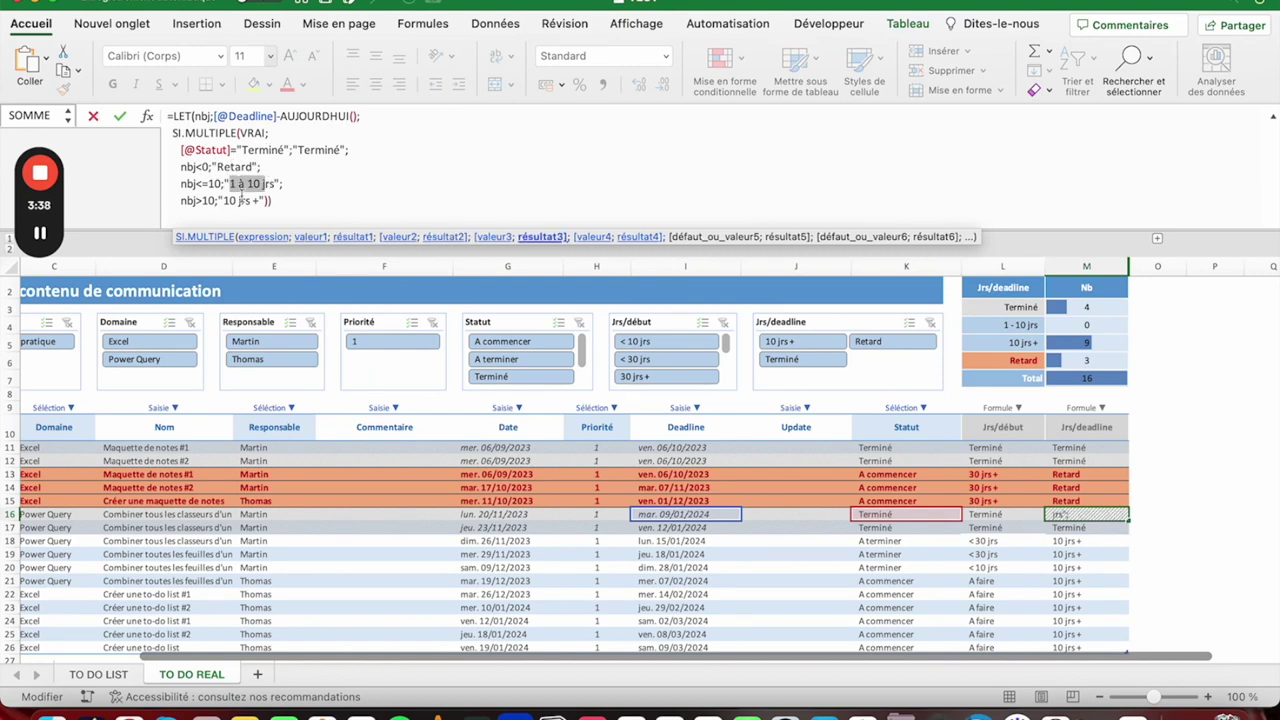
pyautogui.click(236, 200)
pyautogui.click(253, 166)
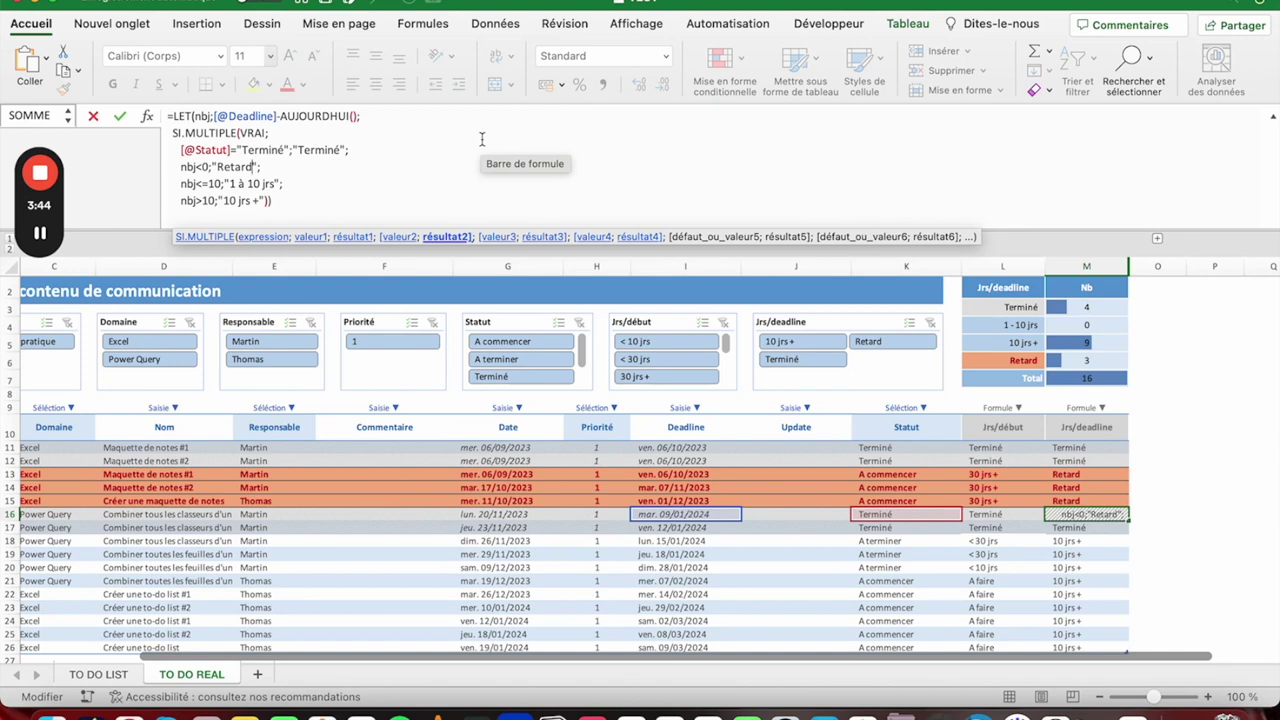
pyautogui.hotkey('ctrl', 'Return')
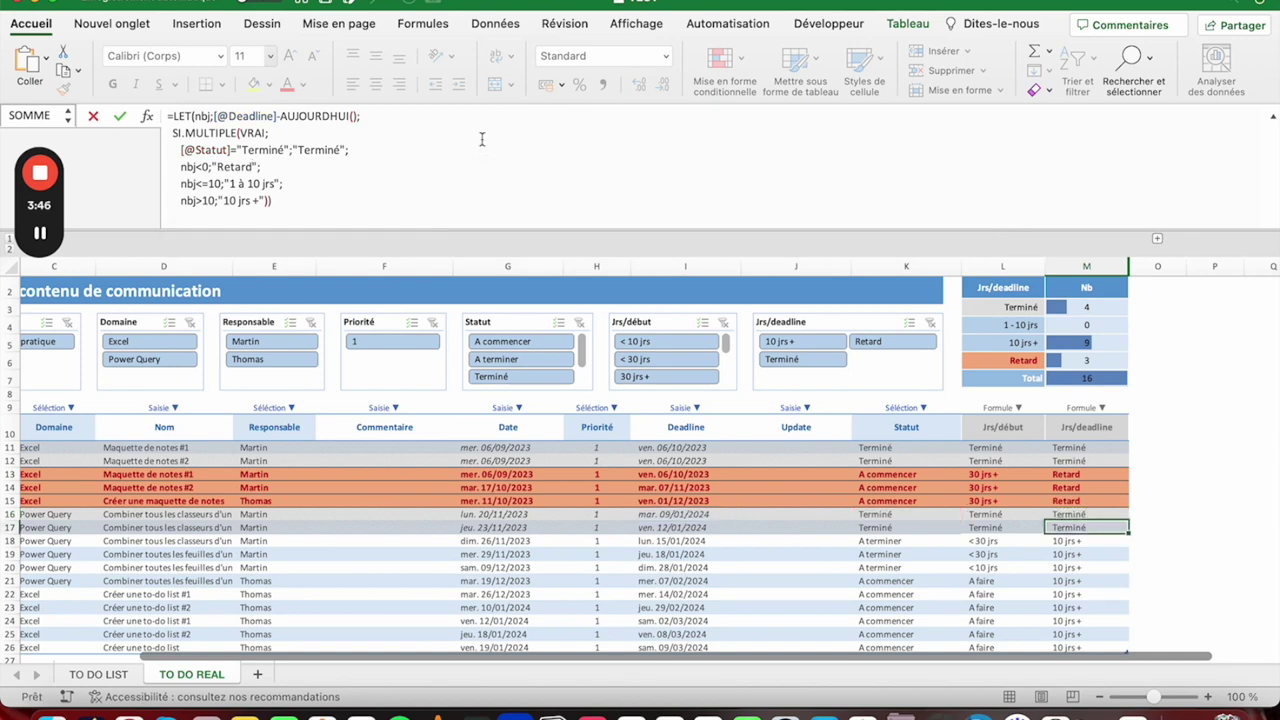
# - Switch to the TO DO LIST sheet and scroll to its Jrs/deadline column
pyautogui.click(98, 674)
pyautogui.hscroll(3, 1163, 458)
pyautogui.scroll(1, 1163, 458)
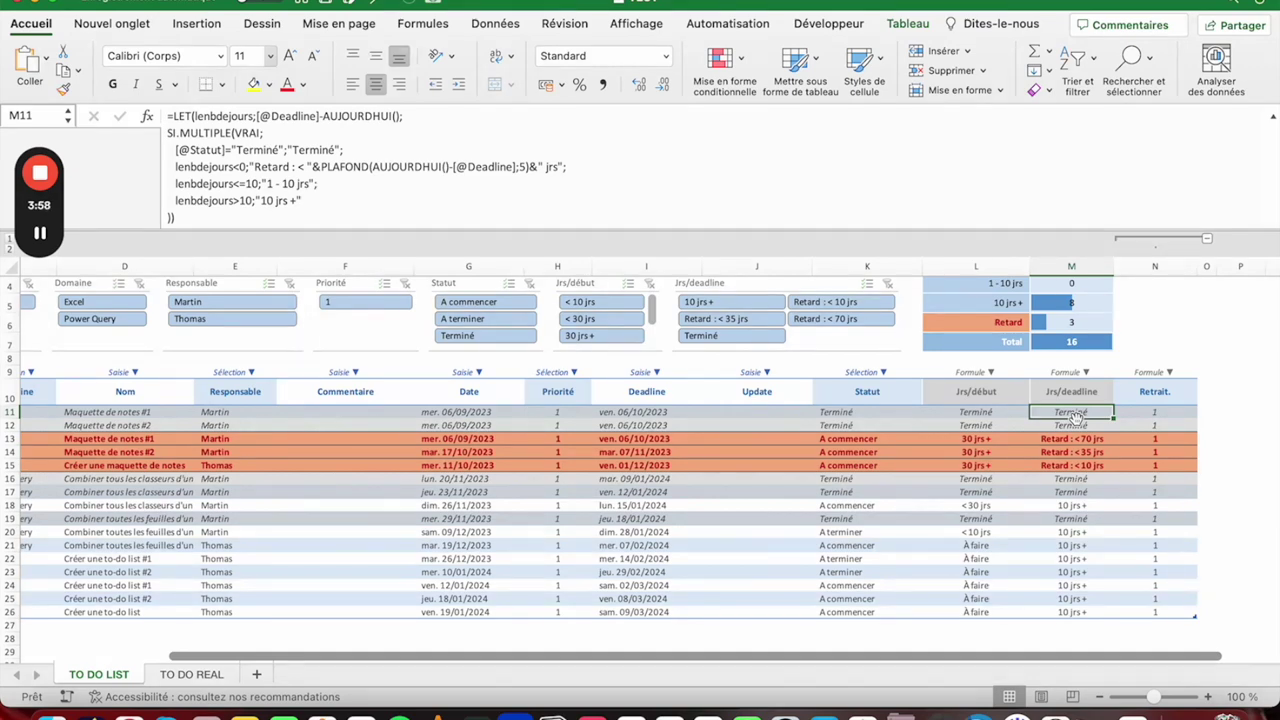
# - On TO DO REAL, change the overdue label to "Retard : X jours"
pyautogui.click(198, 675)
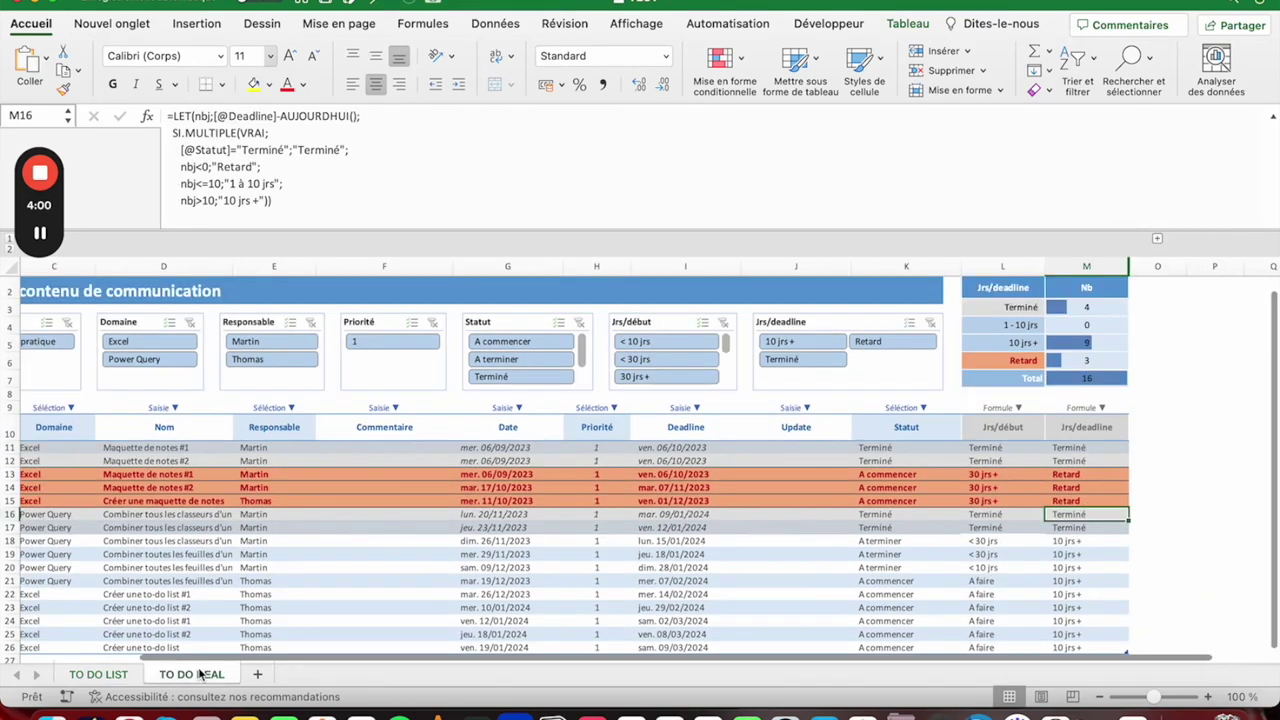
pyautogui.click(1086, 474)
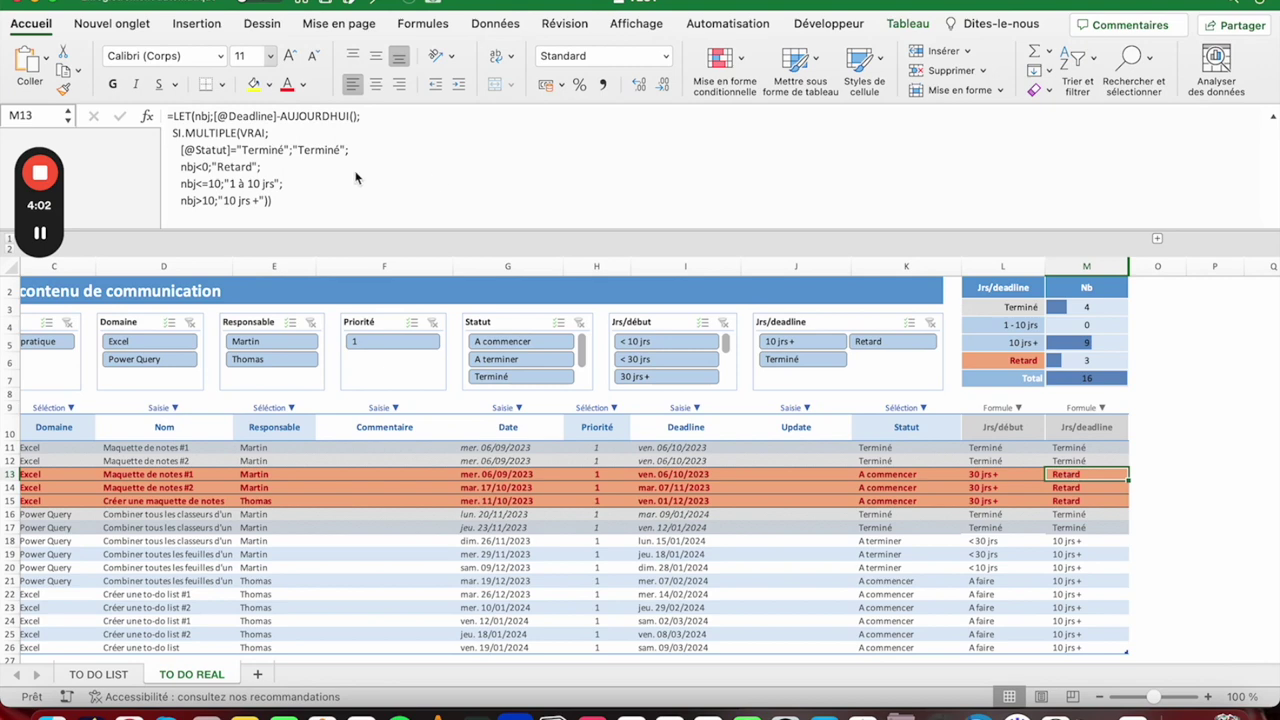
pyautogui.click(255, 167)
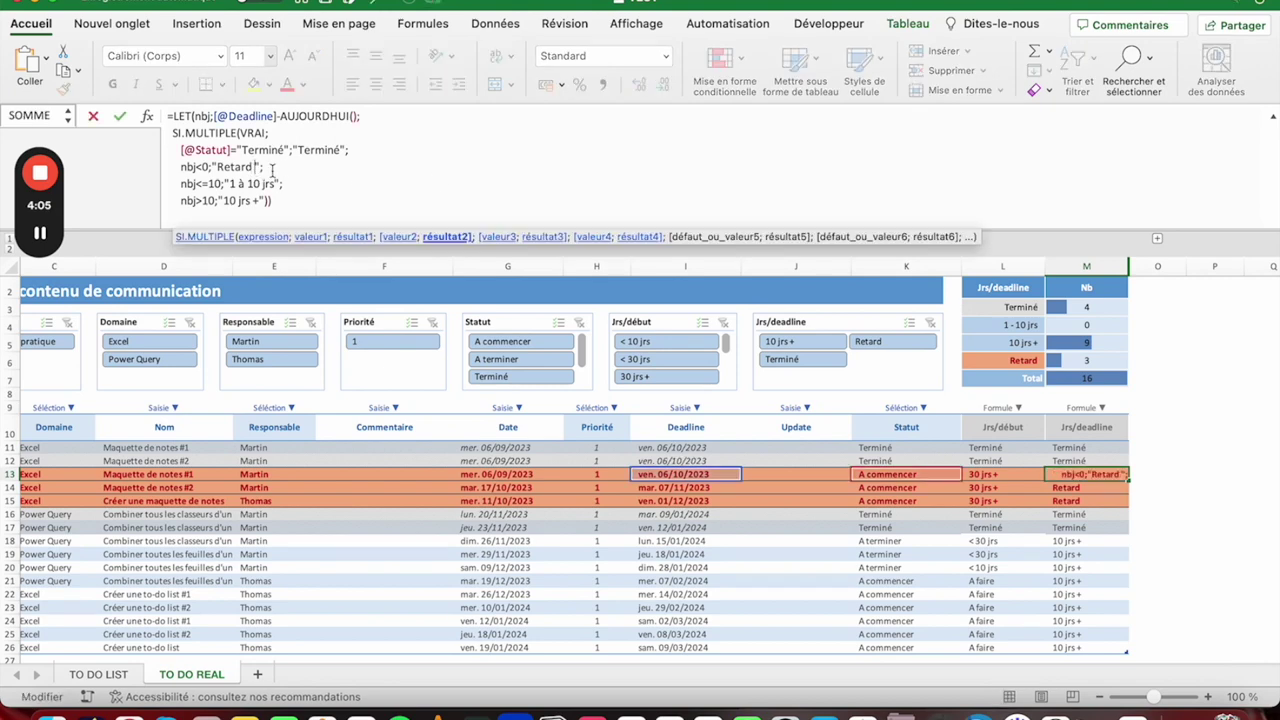
pyautogui.write(':')
pyautogui.press('Right')
pyautogui.write('&')
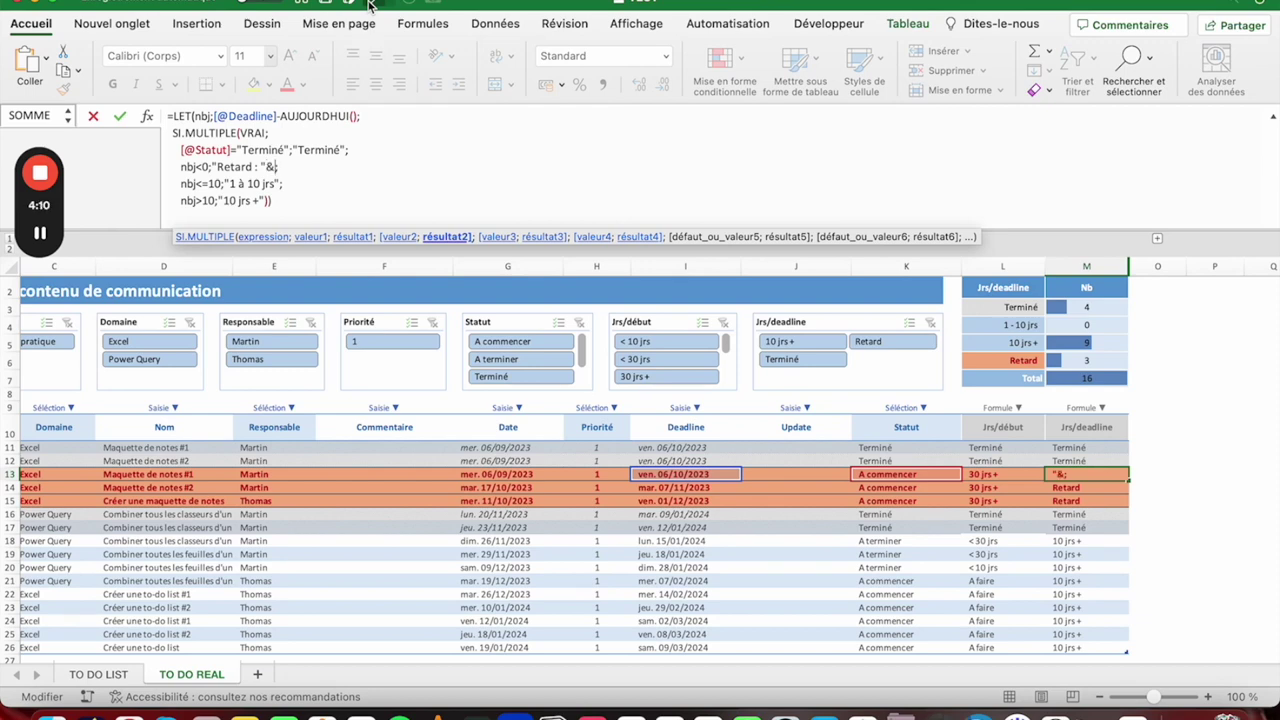
pyautogui.write('"X jours";')
pyautogui.press('Return')
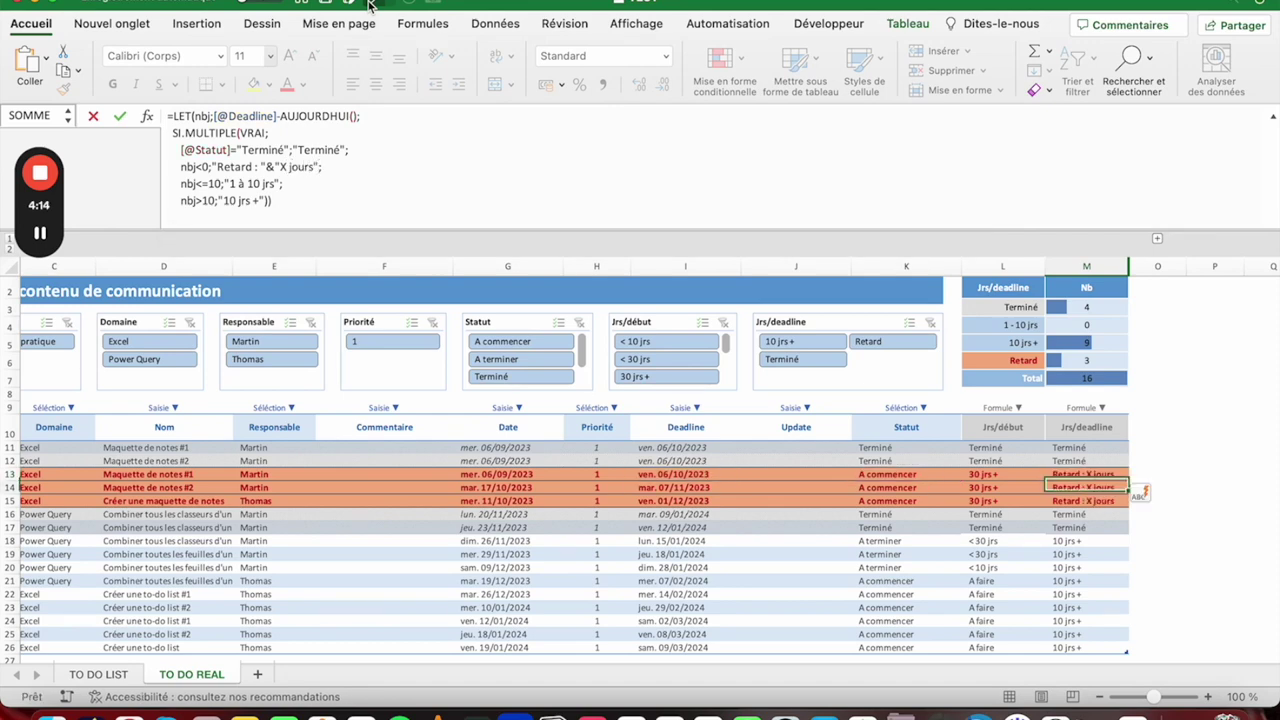
pyautogui.press('Up')
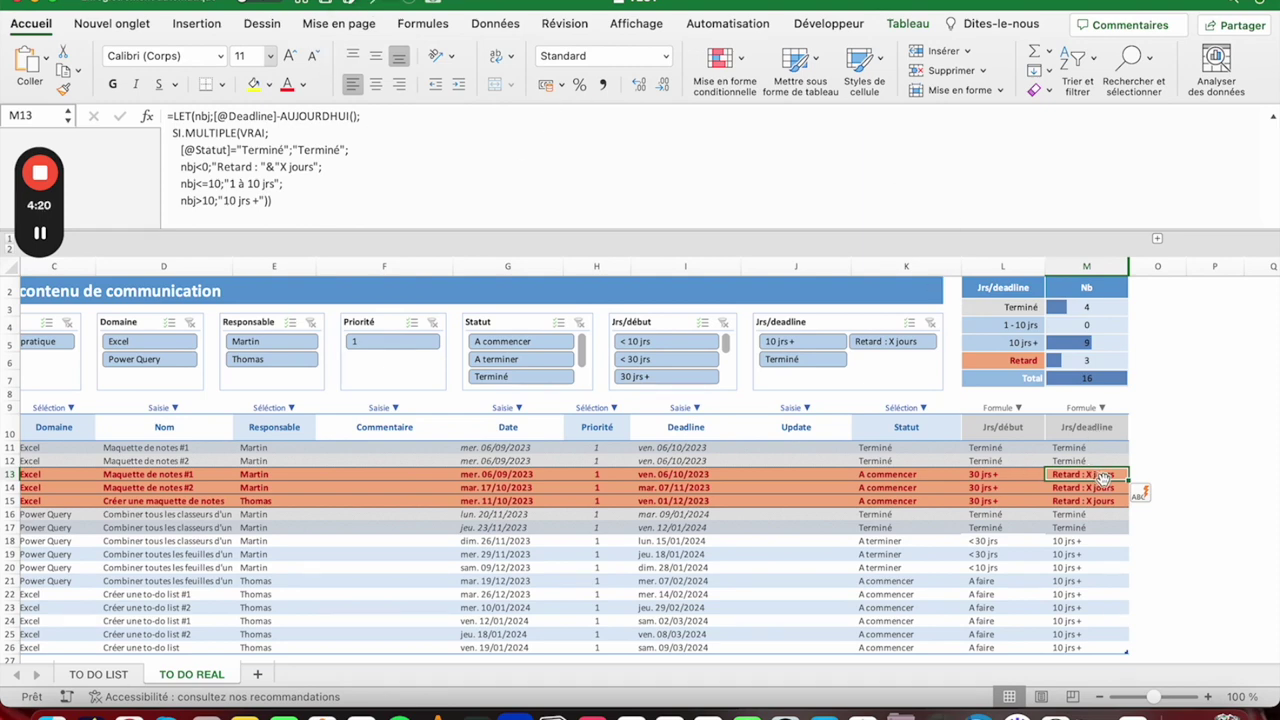
# - Delete the X placeholder and split the string with &" to leave room for the day count
pyautogui.click(285, 168)
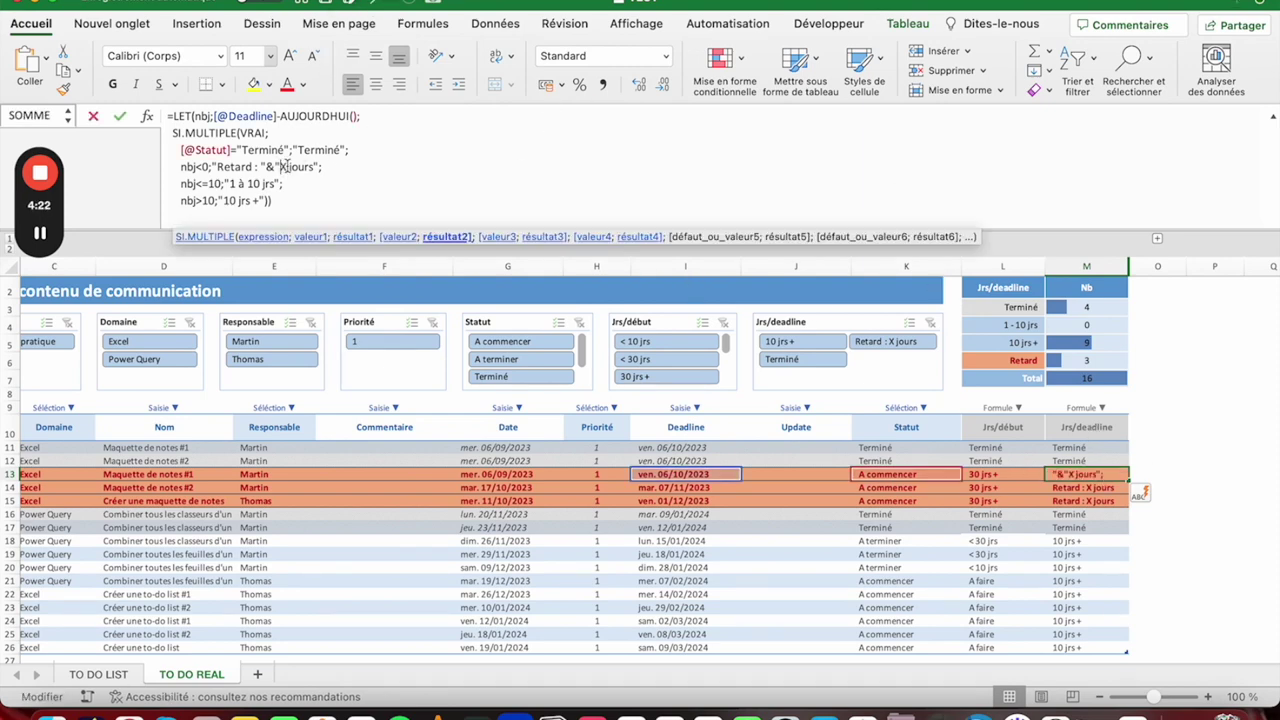
pyautogui.press('BackSpace')
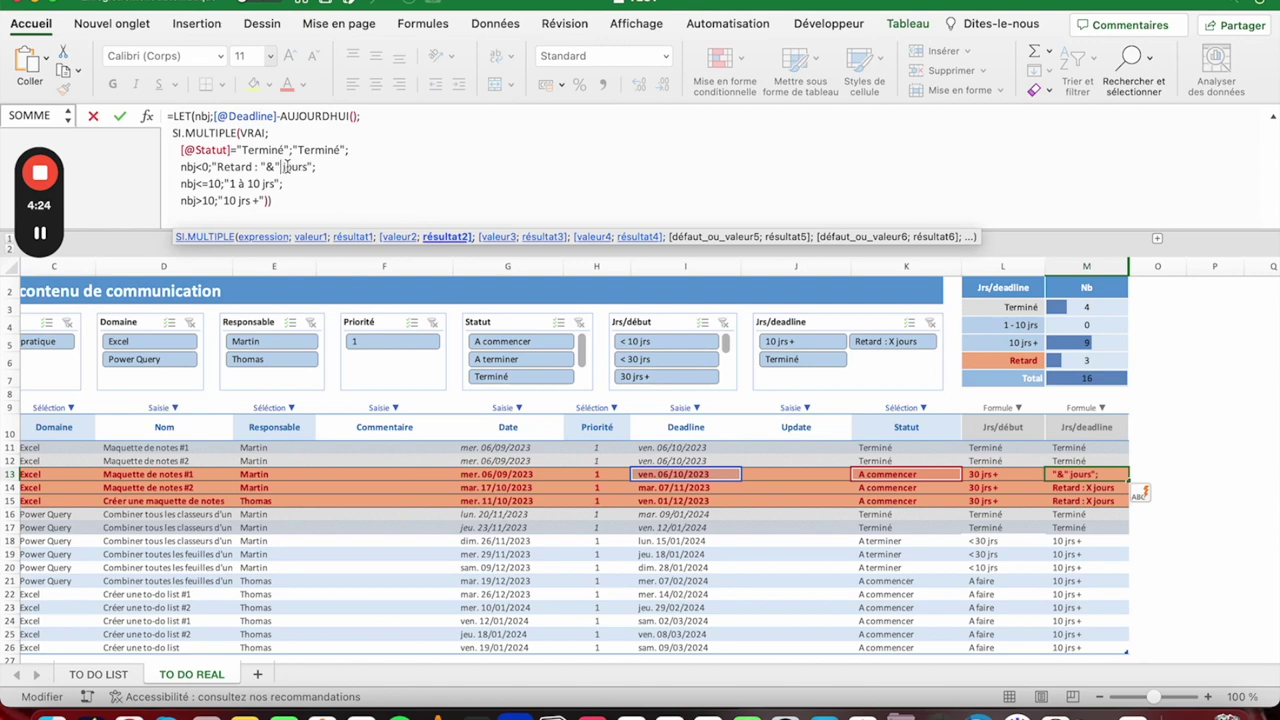
pyautogui.write('&"')
pyautogui.click(273, 166)
# - Insert nbj between the ampersands and check the recalculated overdue labels
pyautogui.write('nbj')
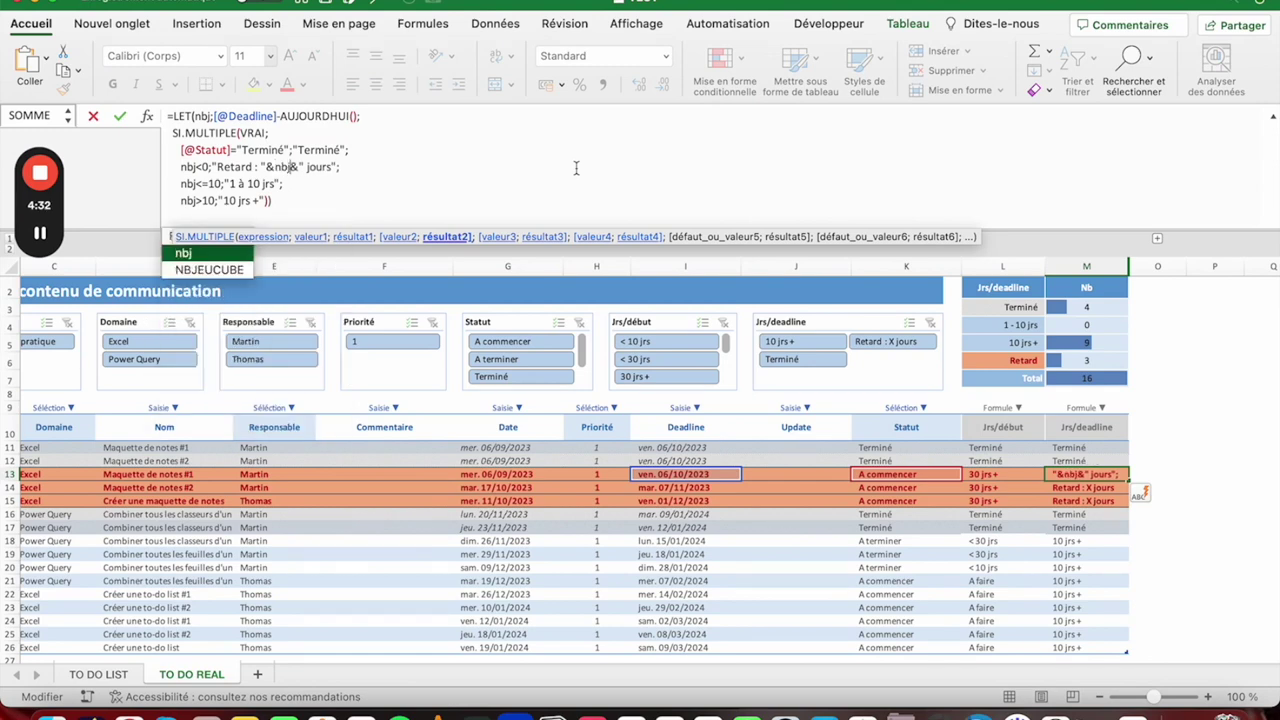
pyautogui.press('Return')
pyautogui.press('Up')
pyautogui.press('Up')
pyautogui.press('Up')
pyautogui.press('Down')
pyautogui.press('Down')
pyautogui.press('Down')
pyautogui.press('Up')
pyautogui.press('Down')
pyautogui.press('Down')
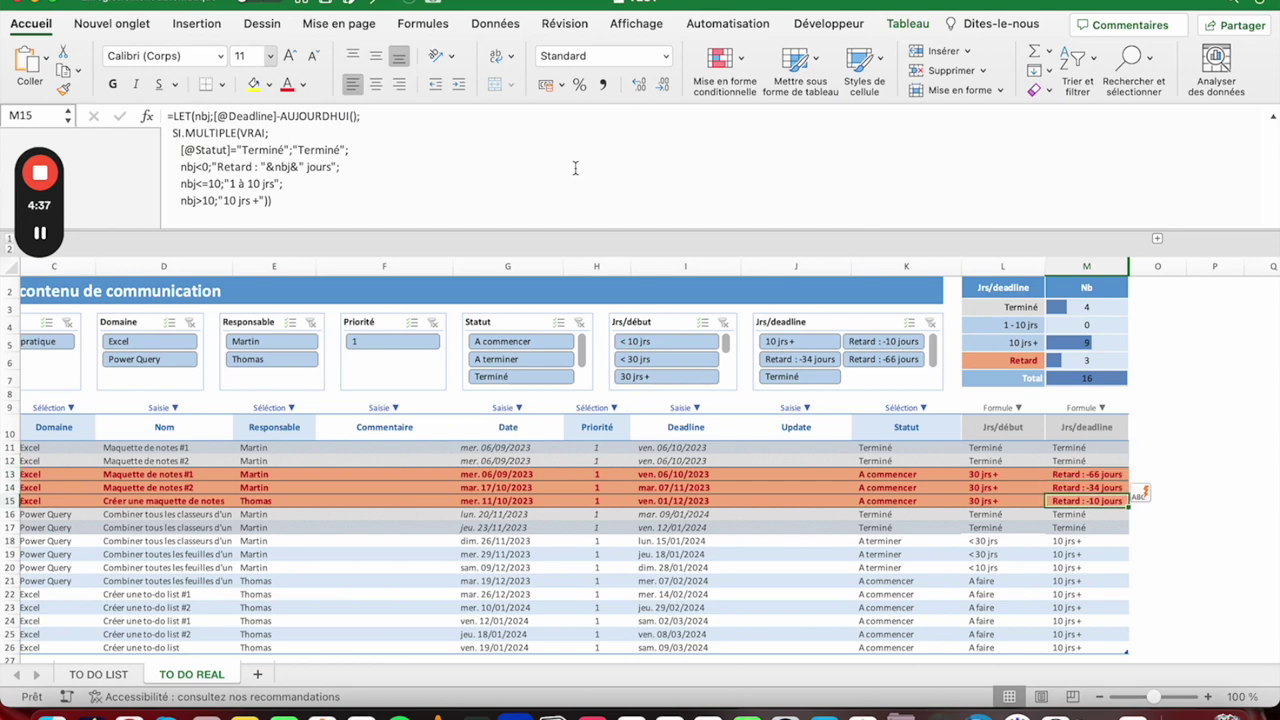
pyautogui.press('Up')
pyautogui.press('Up')
pyautogui.press('Up')
pyautogui.press('Up')
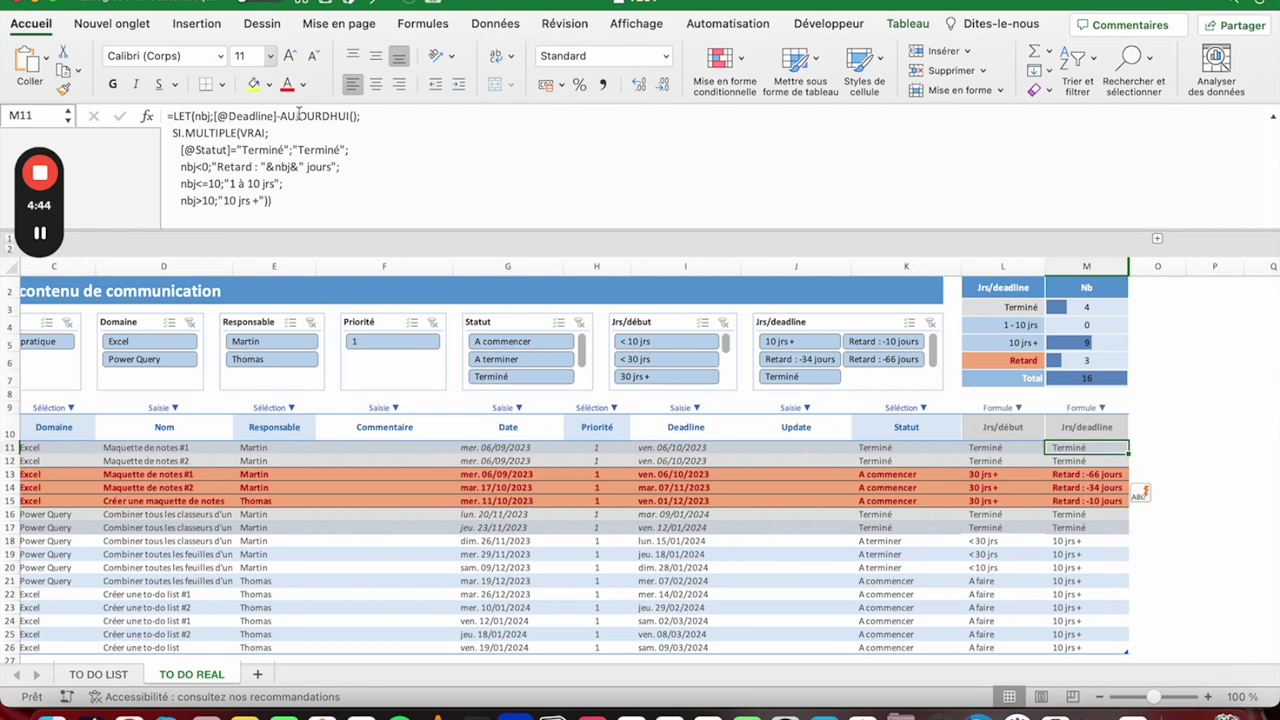
# - Negate it to -nbj so rows 13–15 read Retard : 66, 34 and 10 jours
pyautogui.click(300, 117)
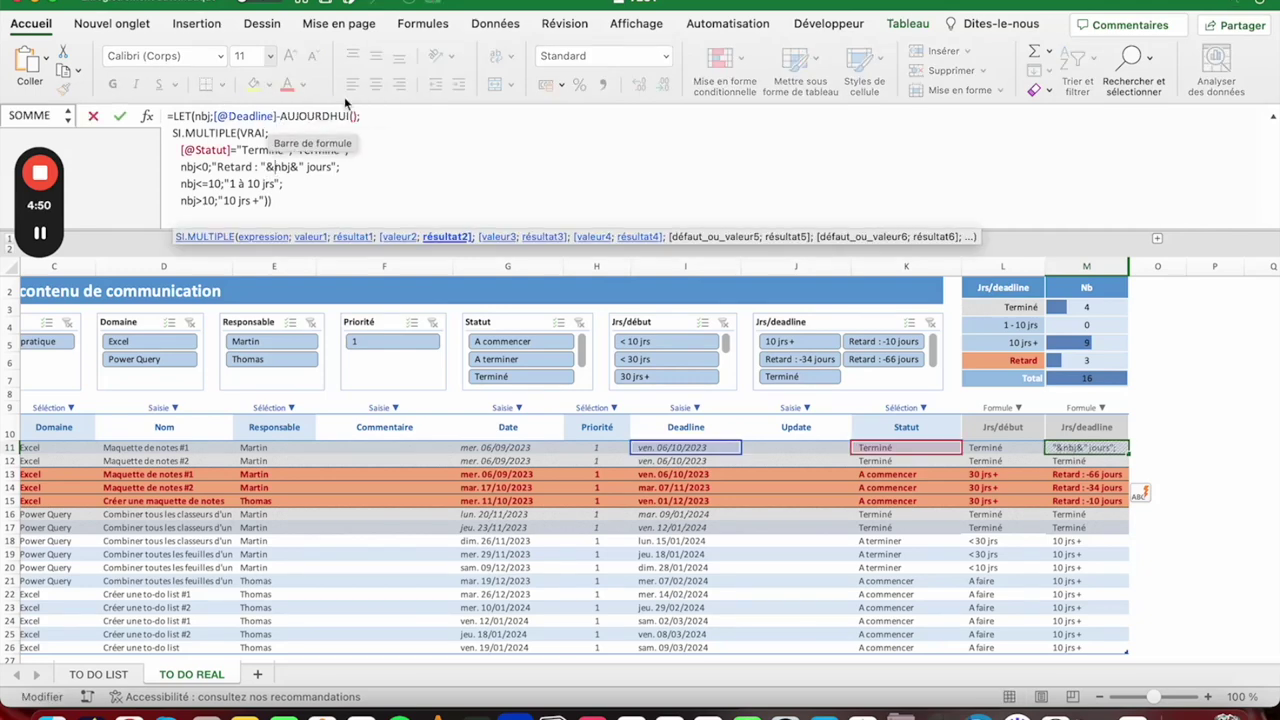
pyautogui.click(268, 168)
pyautogui.write('-')
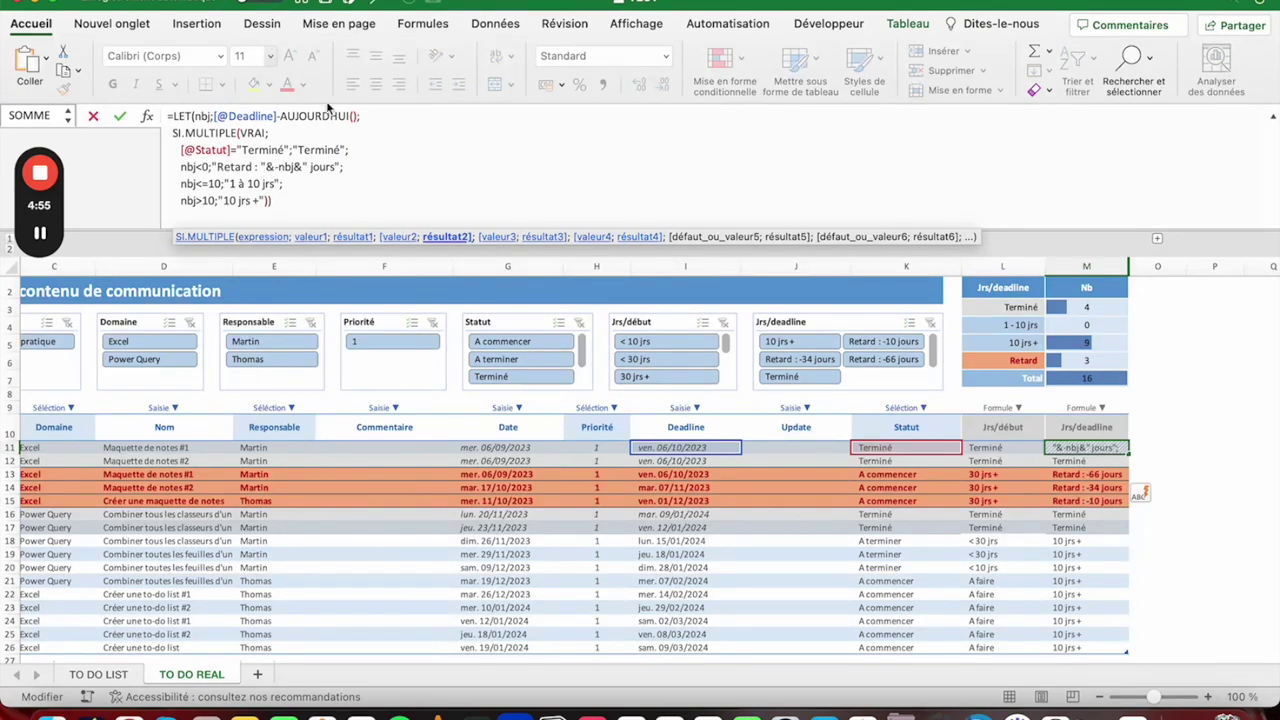
pyautogui.hotkey('ctrl', 'Return')
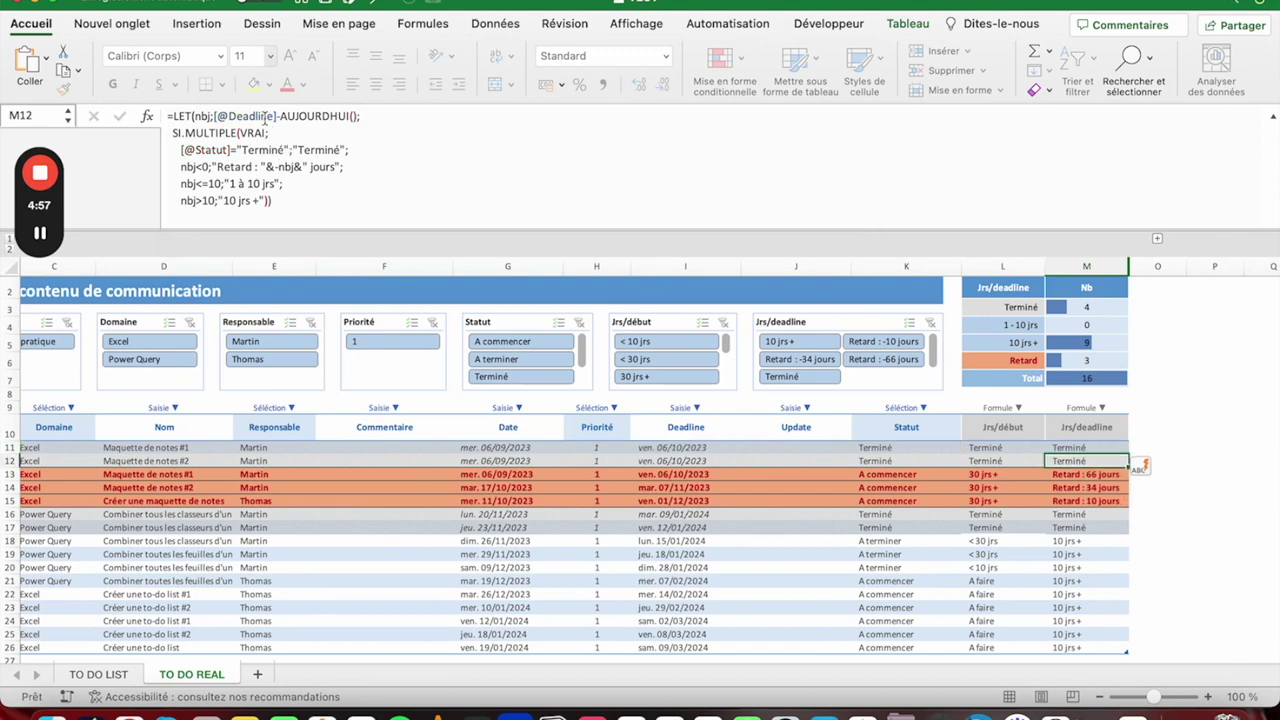
pyautogui.click(1072, 476)
pyautogui.click(1098, 490)
pyautogui.click(1100, 502)
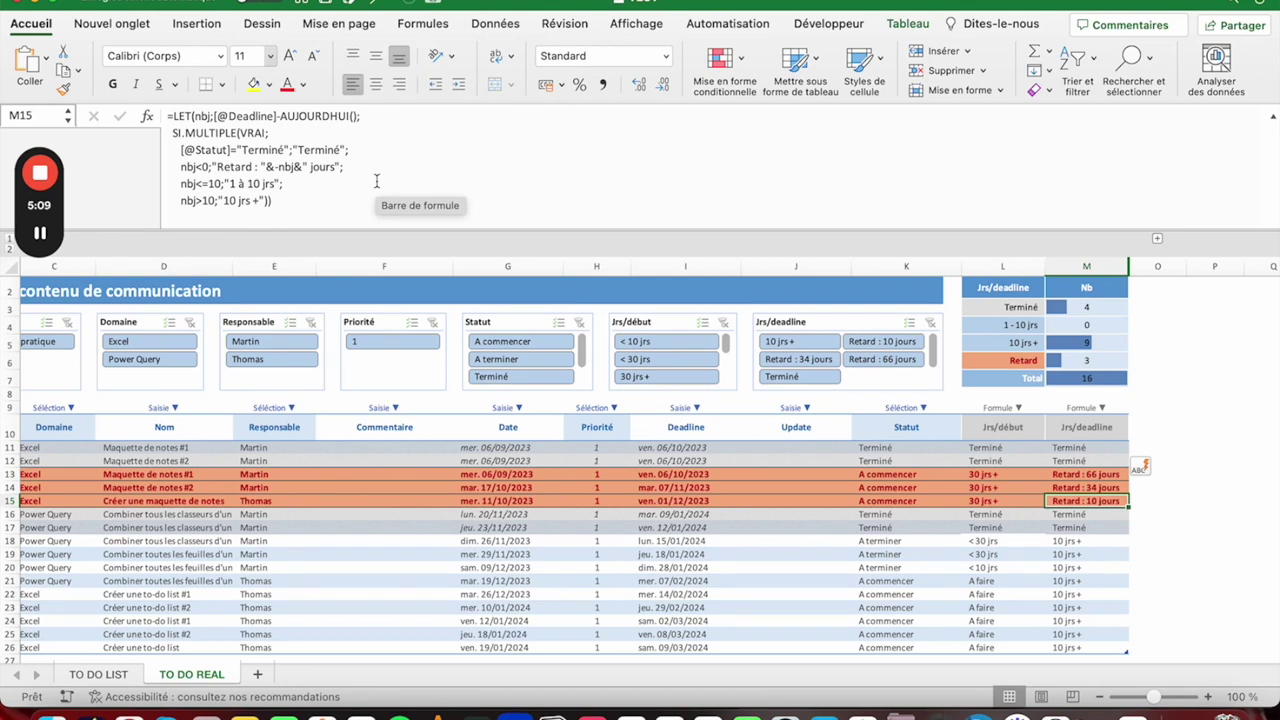
# - Wrap the day count in PLAFOND(-nbj;5) to round delays up to multiples of 5
pyautogui.press('Up')
pyautogui.press('Up')
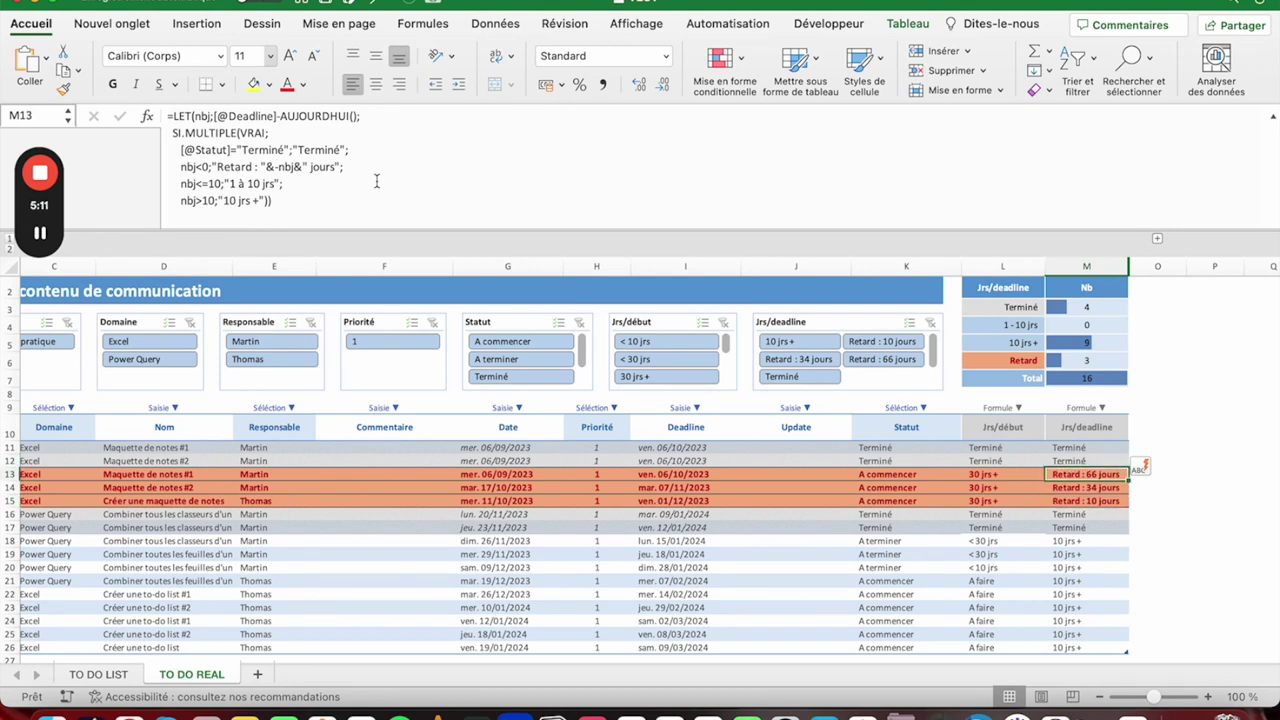
pyautogui.click(277, 166)
pyautogui.write('plafon')
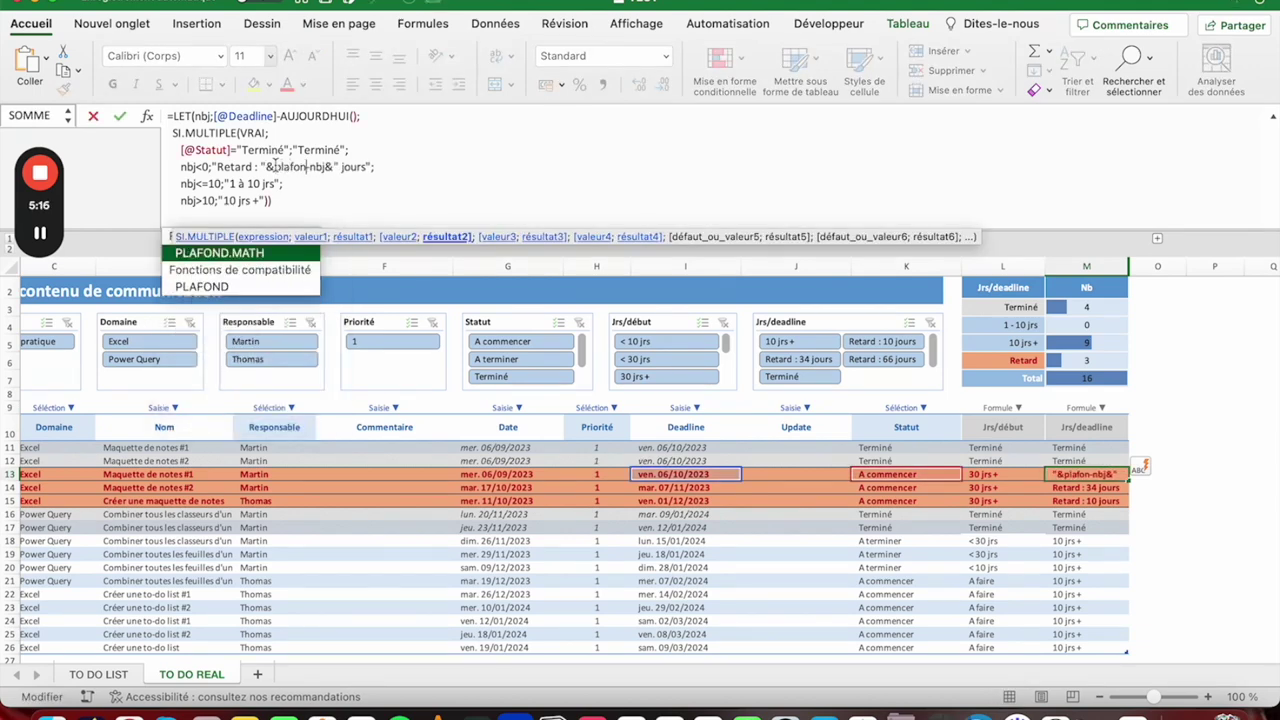
pyautogui.doubleClick(243, 285)
pyautogui.write('-')
pyautogui.click(347, 166)
pyautogui.write(';5)')
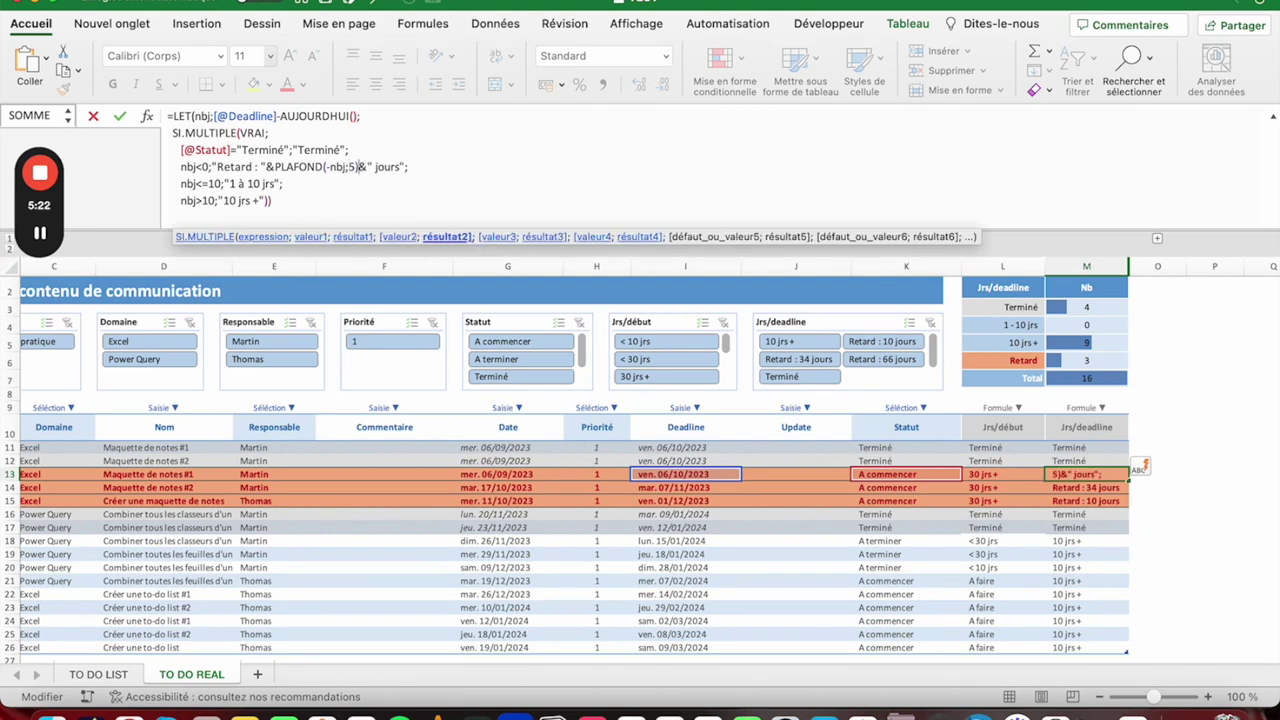
pyautogui.hotkey('ctrl', 'Return')
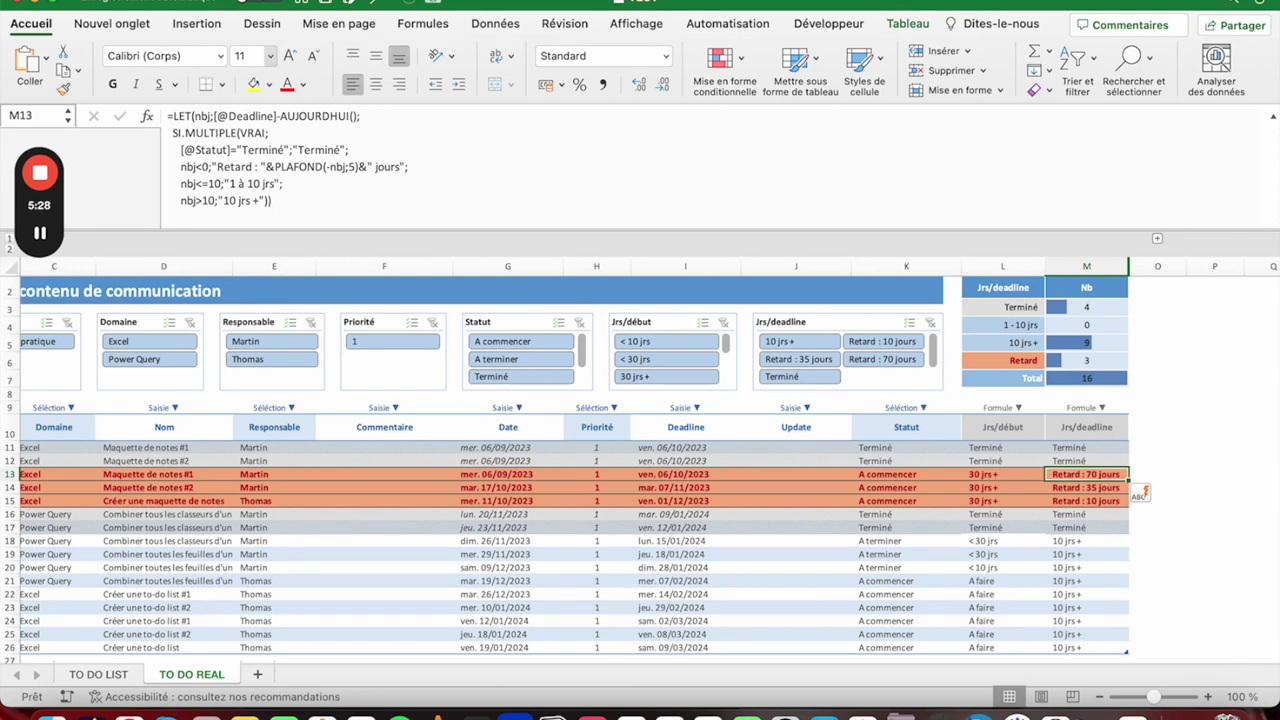
# - Check the rounded labels in rows 12–15: Retard : 70, 35 and 10 jours
pyautogui.click(1086, 487)
pyautogui.click(1086, 501)
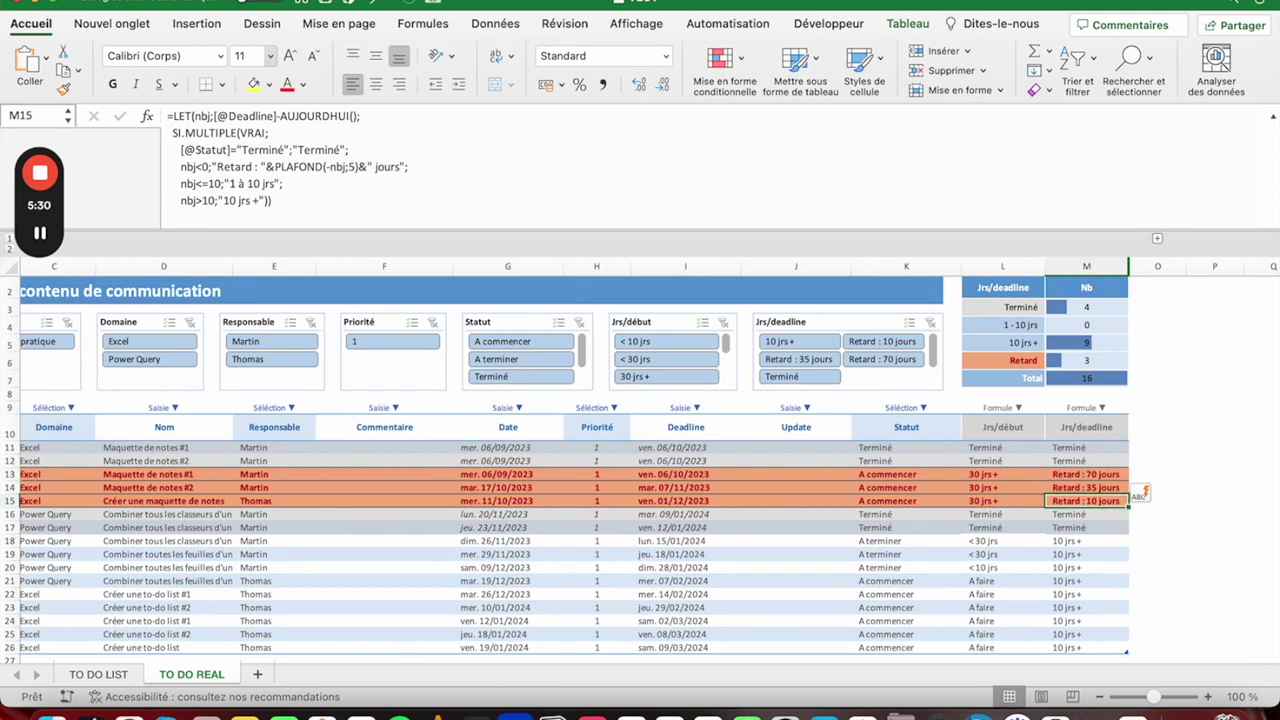
pyautogui.click(1086, 474)
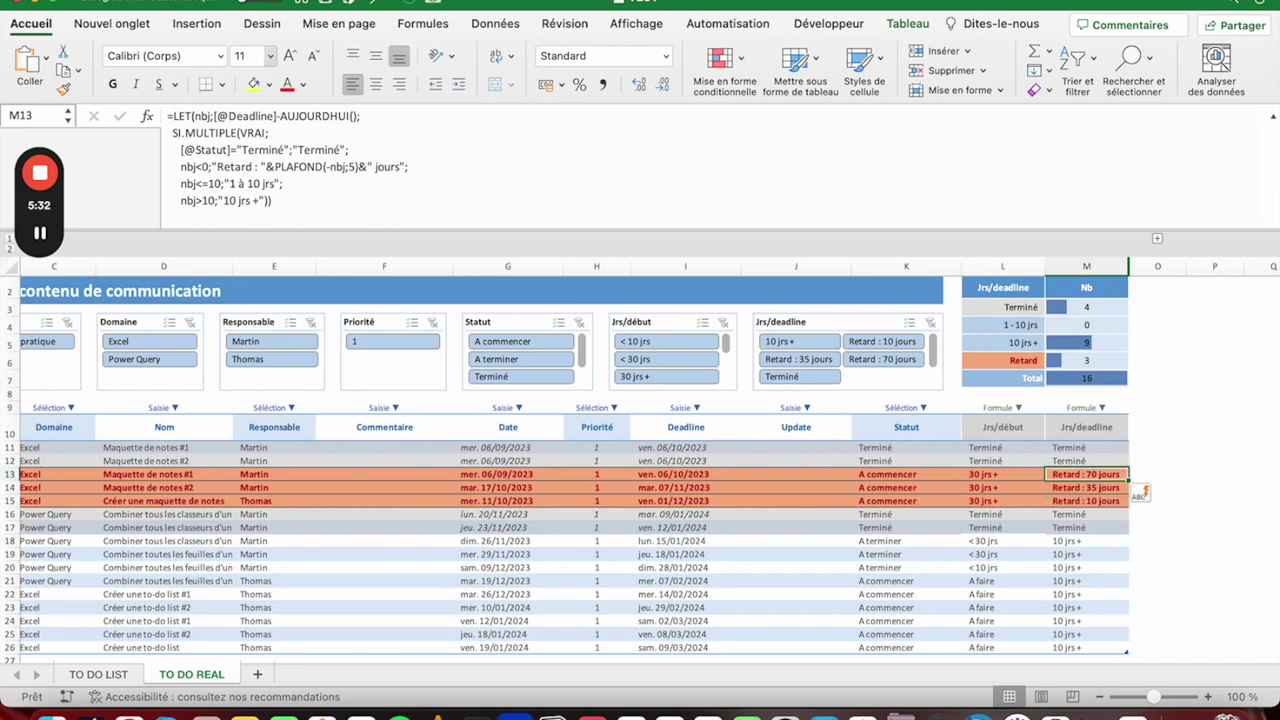
pyautogui.click(1086, 487)
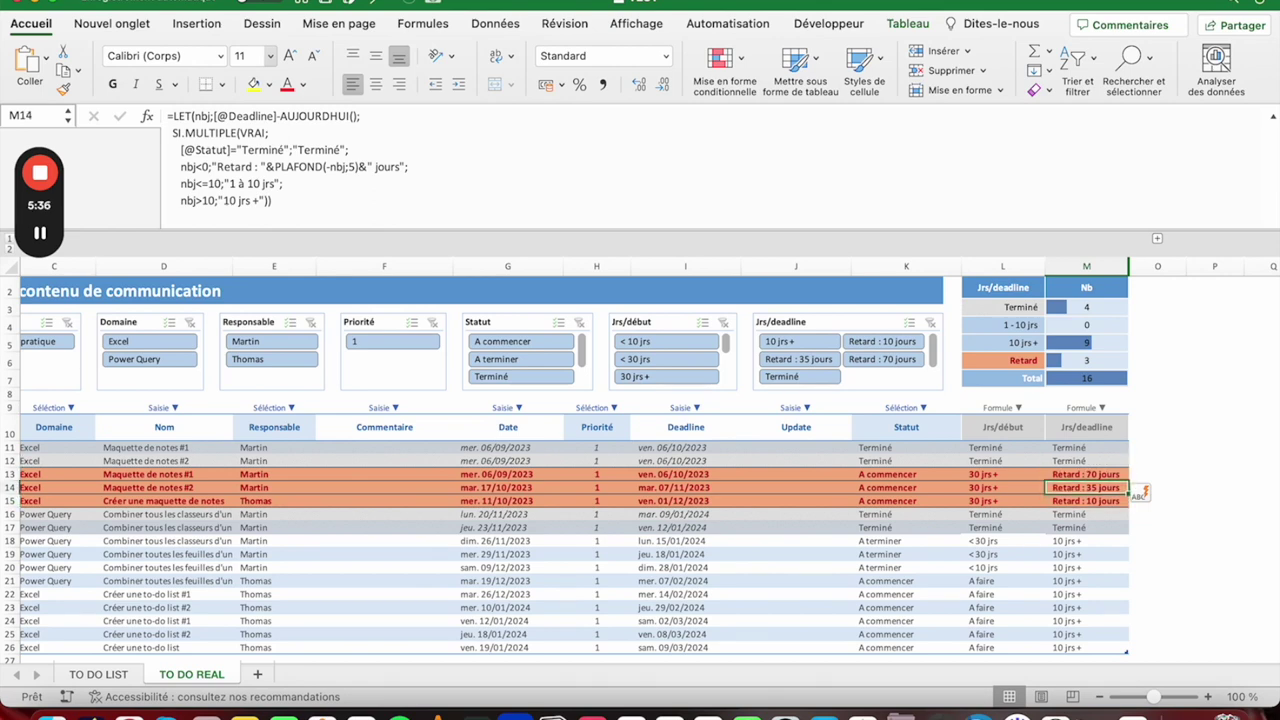
pyautogui.click(1086, 460)
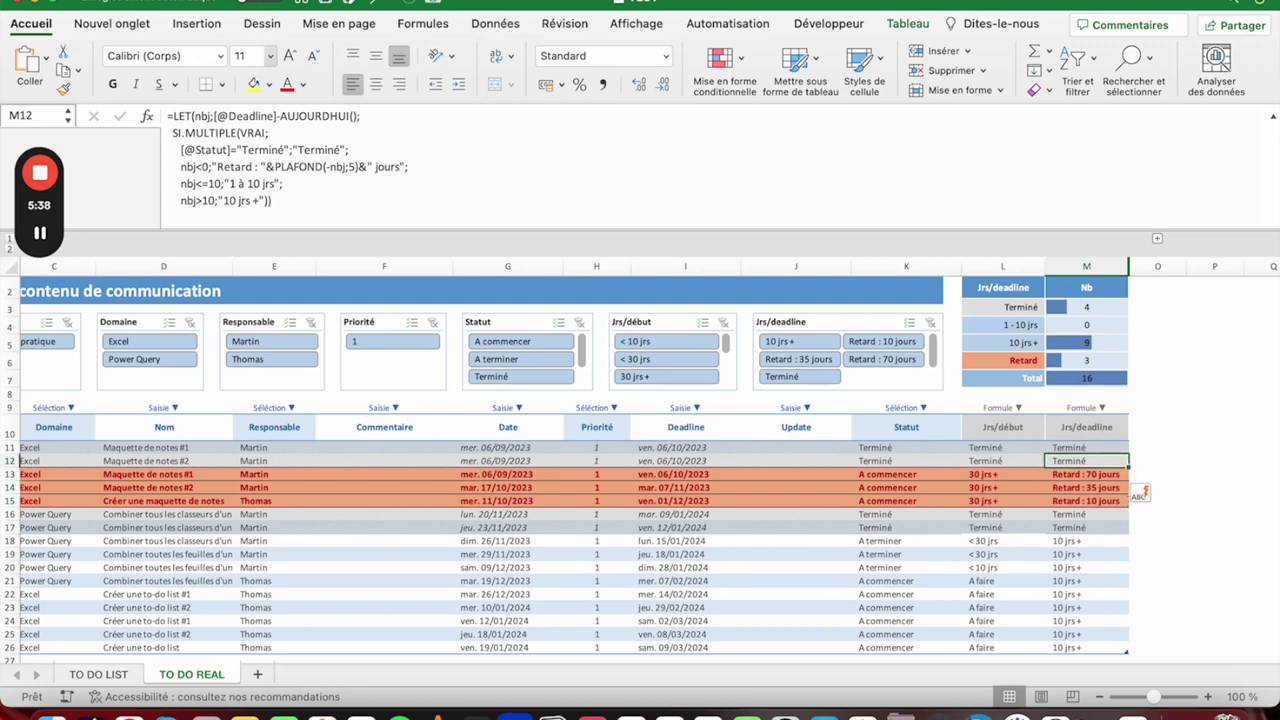
pyautogui.click(1086, 447)
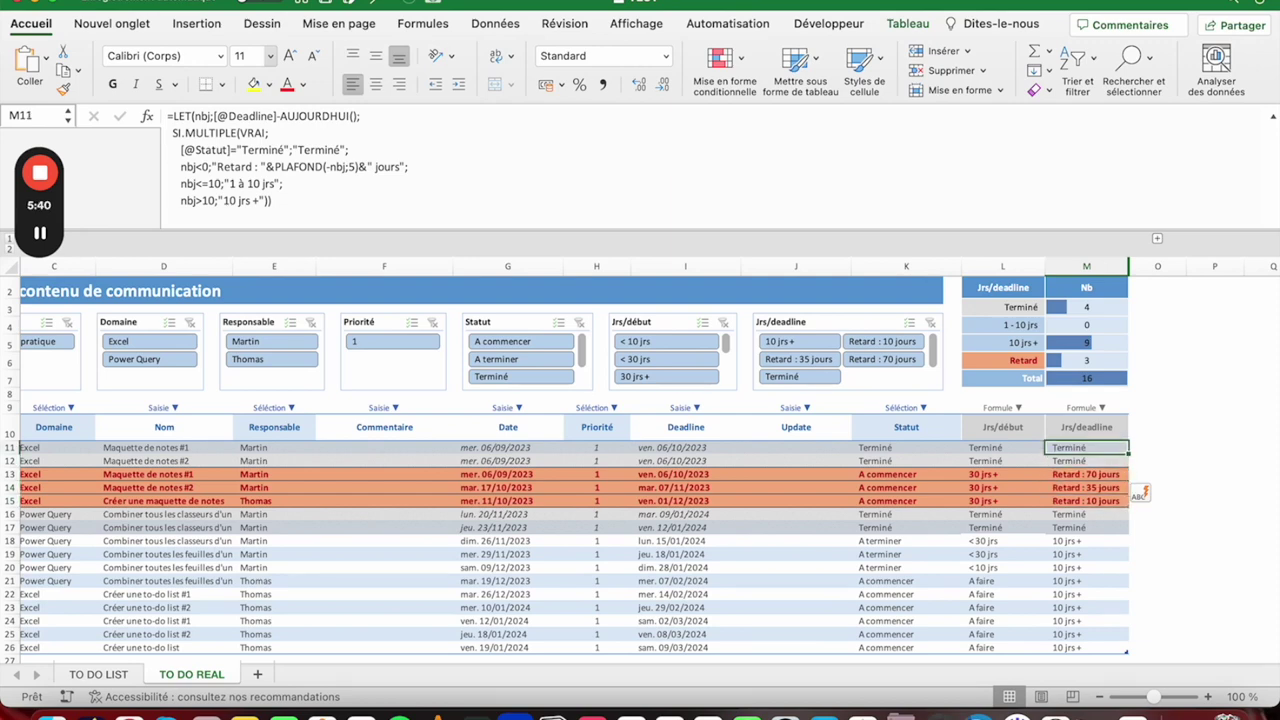
# - Add a < sign after "Retard : " in the overdue label
pyautogui.click(266, 166)
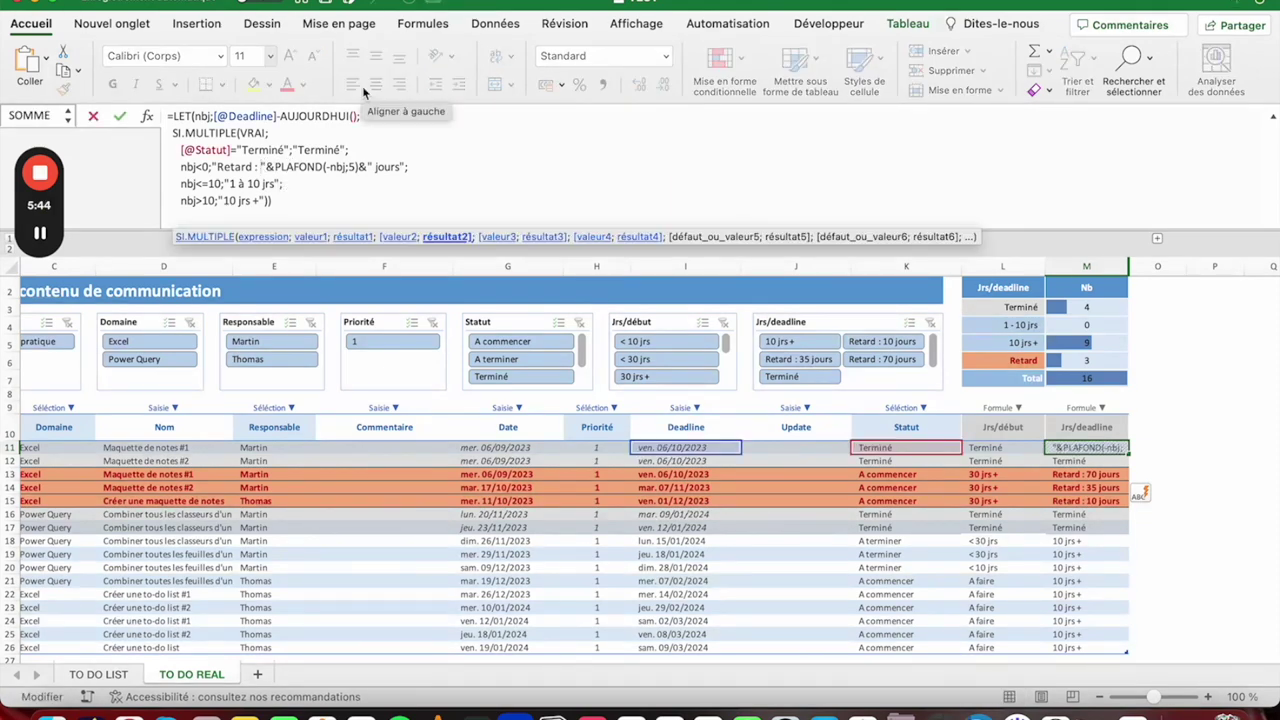
pyautogui.write('<')
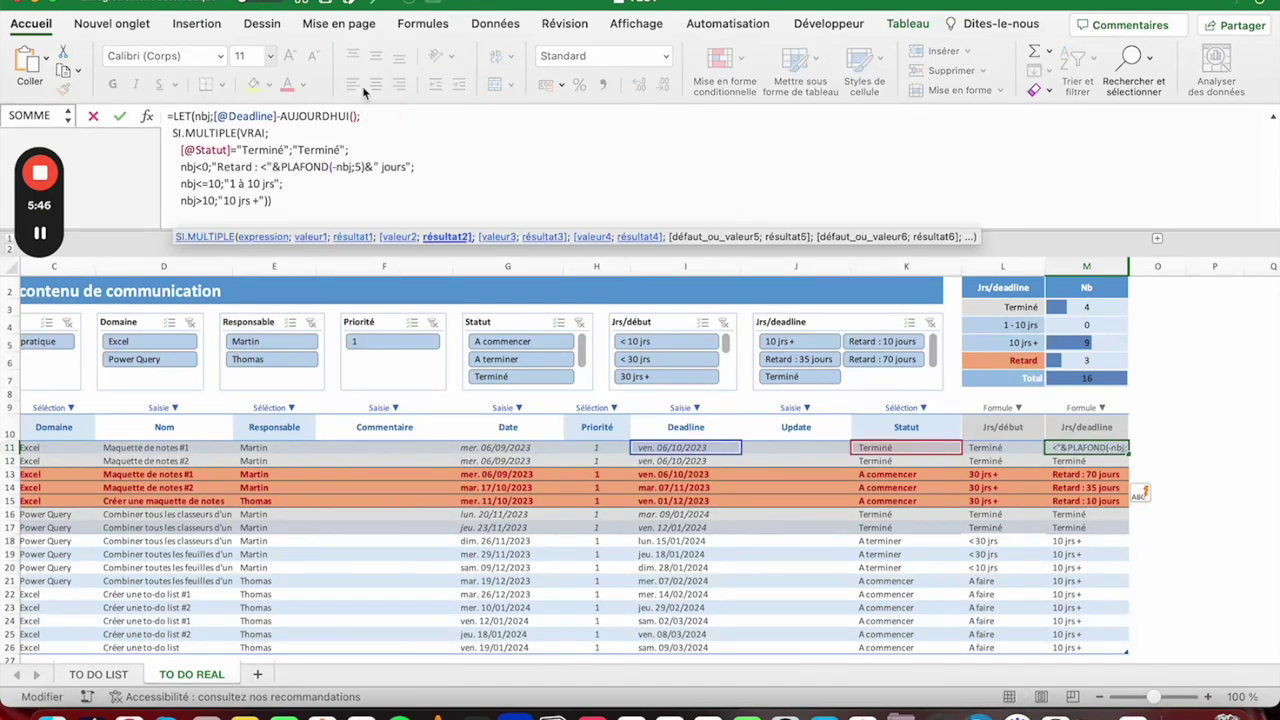
pyautogui.press('Return')
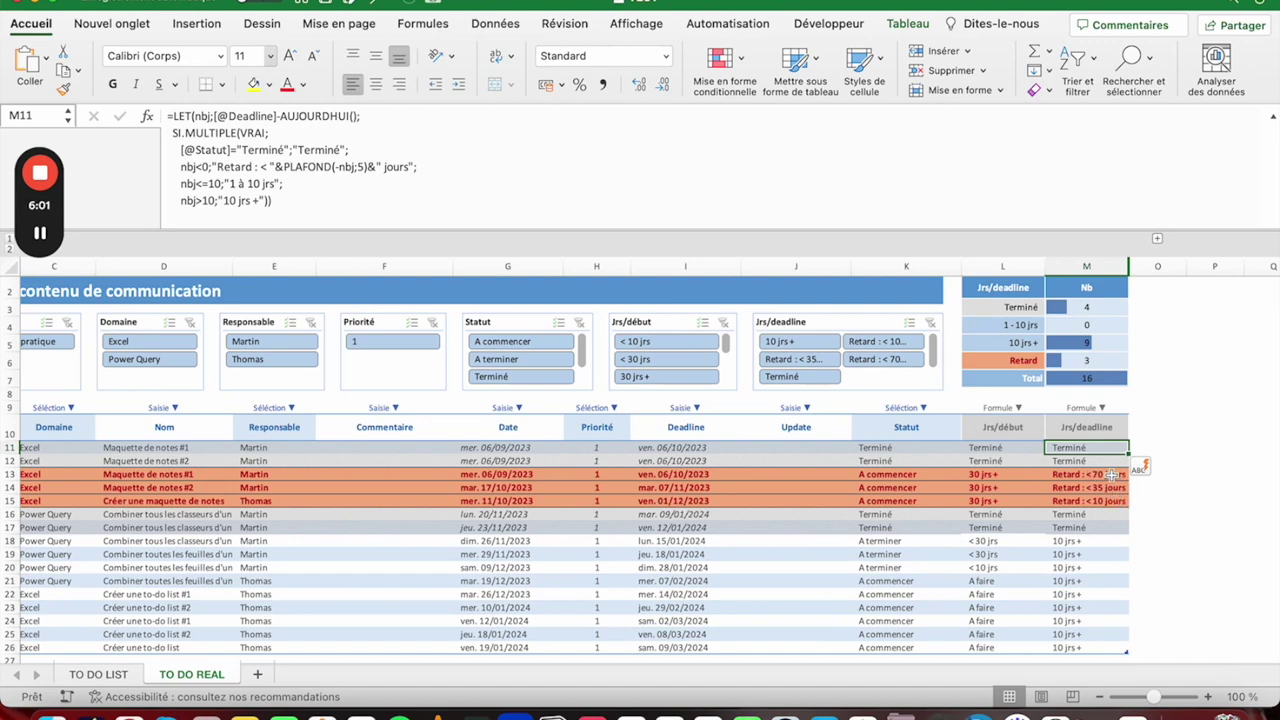
# - Shorten jours to jrs, giving Retard : < 70 jrs, < 35 jrs and < 10 jrs
pyautogui.click(401, 167)
pyautogui.press('BackSpace')
pyautogui.press('BackSpace')
pyautogui.press('Return')
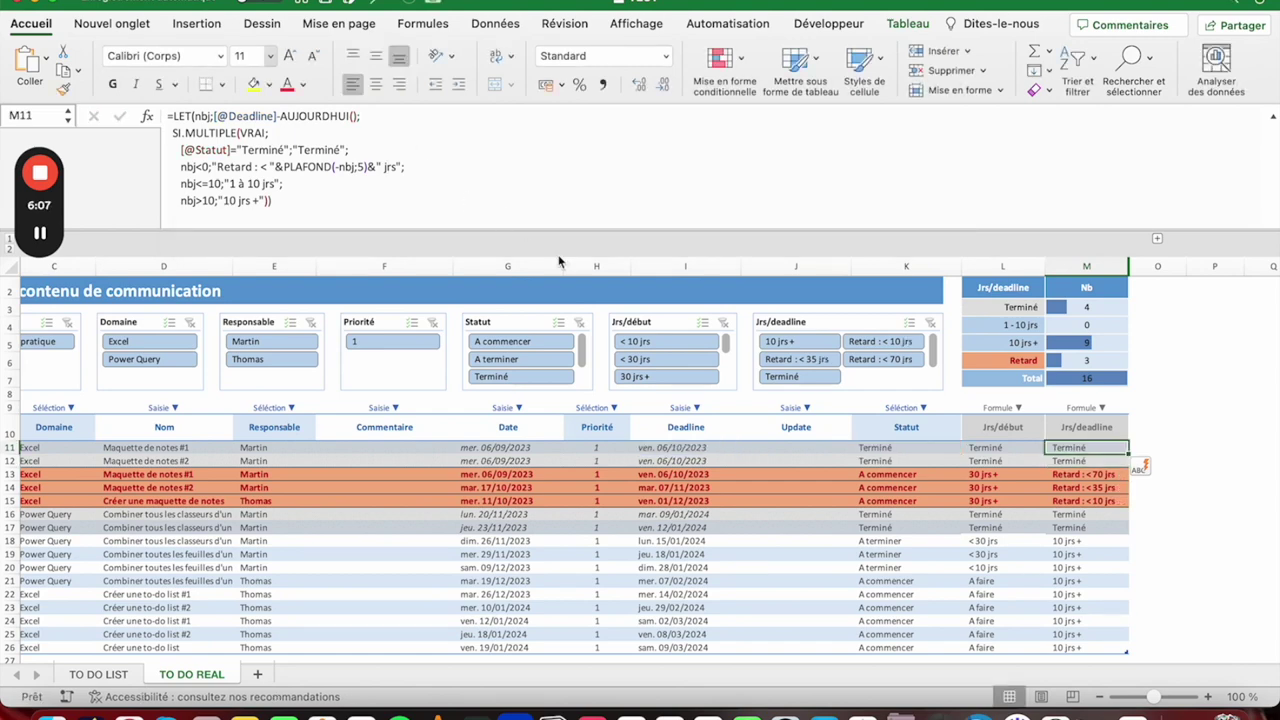
pyautogui.click(1094, 487)
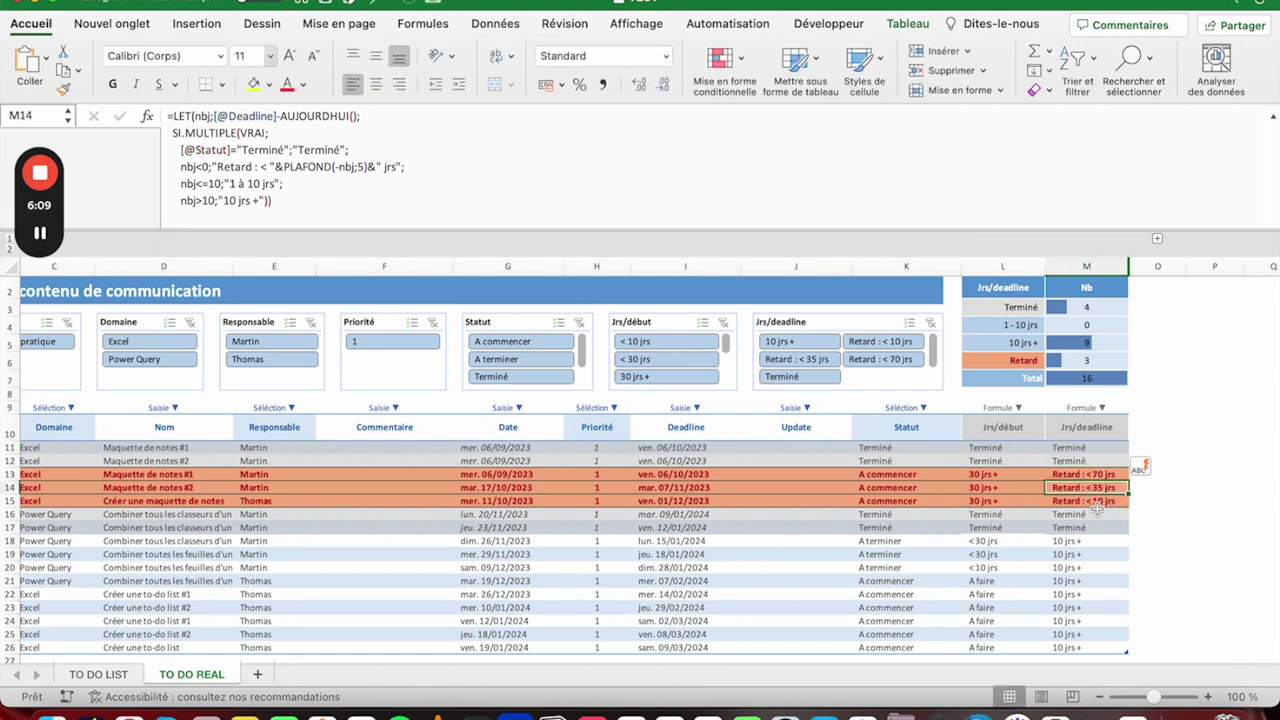
pyautogui.click(1097, 501)
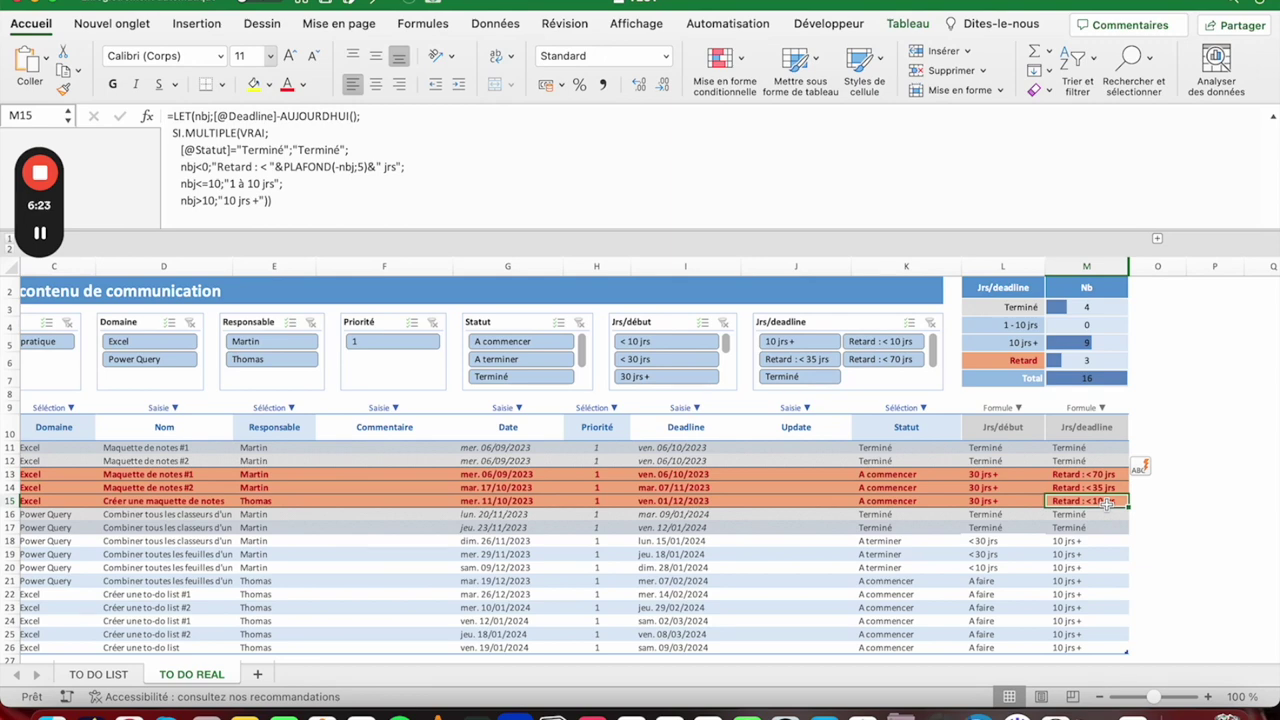
pyautogui.press('Up')
pyautogui.press('Up')
pyautogui.press('Up')
pyautogui.press('Left')
pyautogui.press('Right')
pyautogui.press('Left')
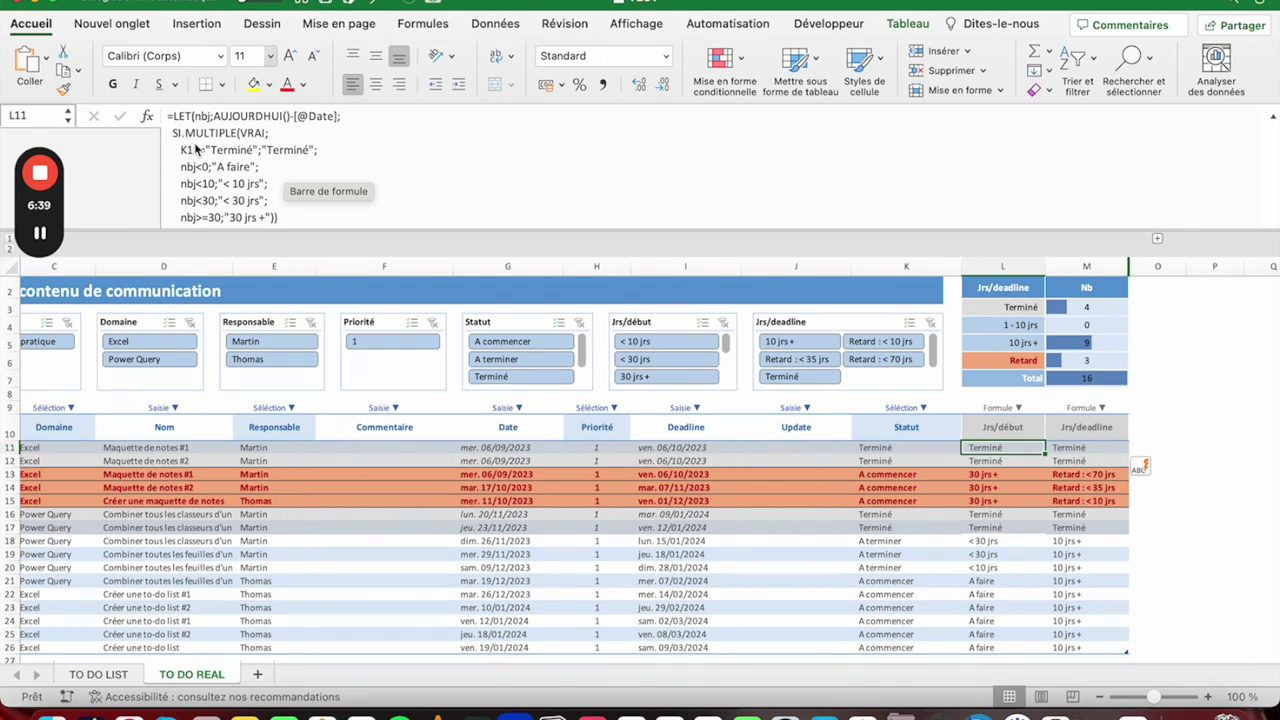
pyautogui.click(218, 167)
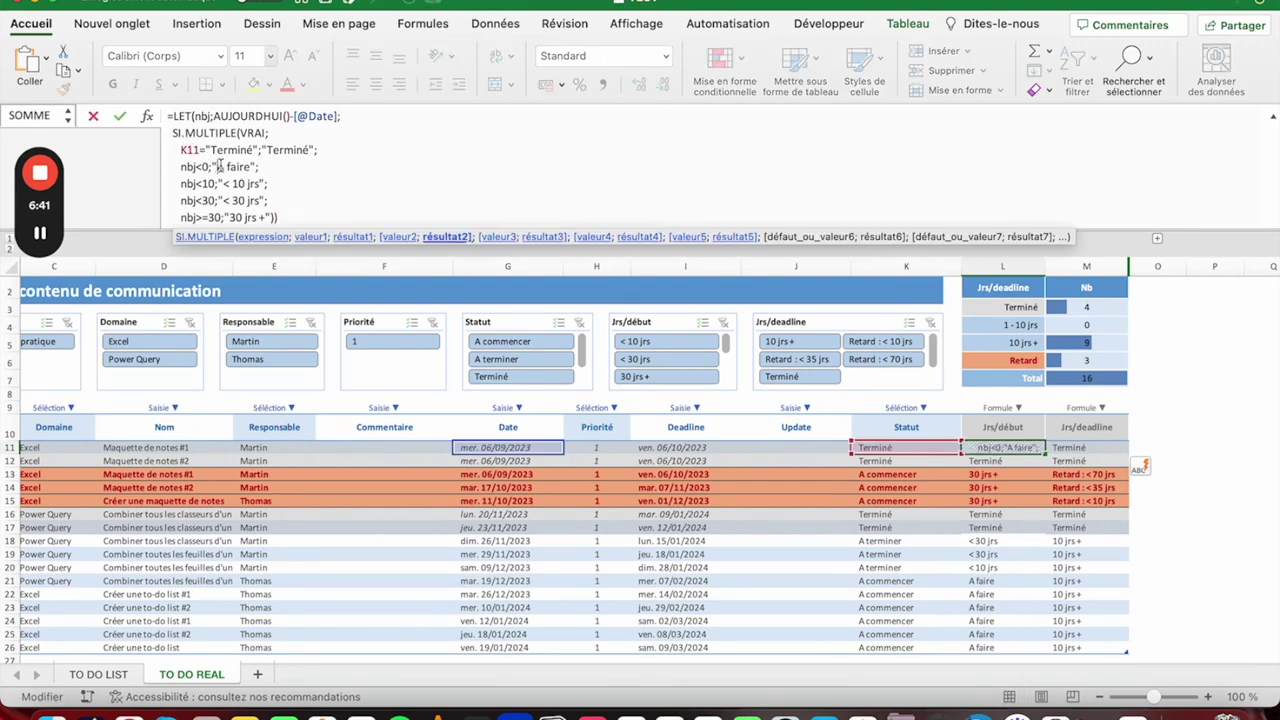
pyautogui.press('Return')
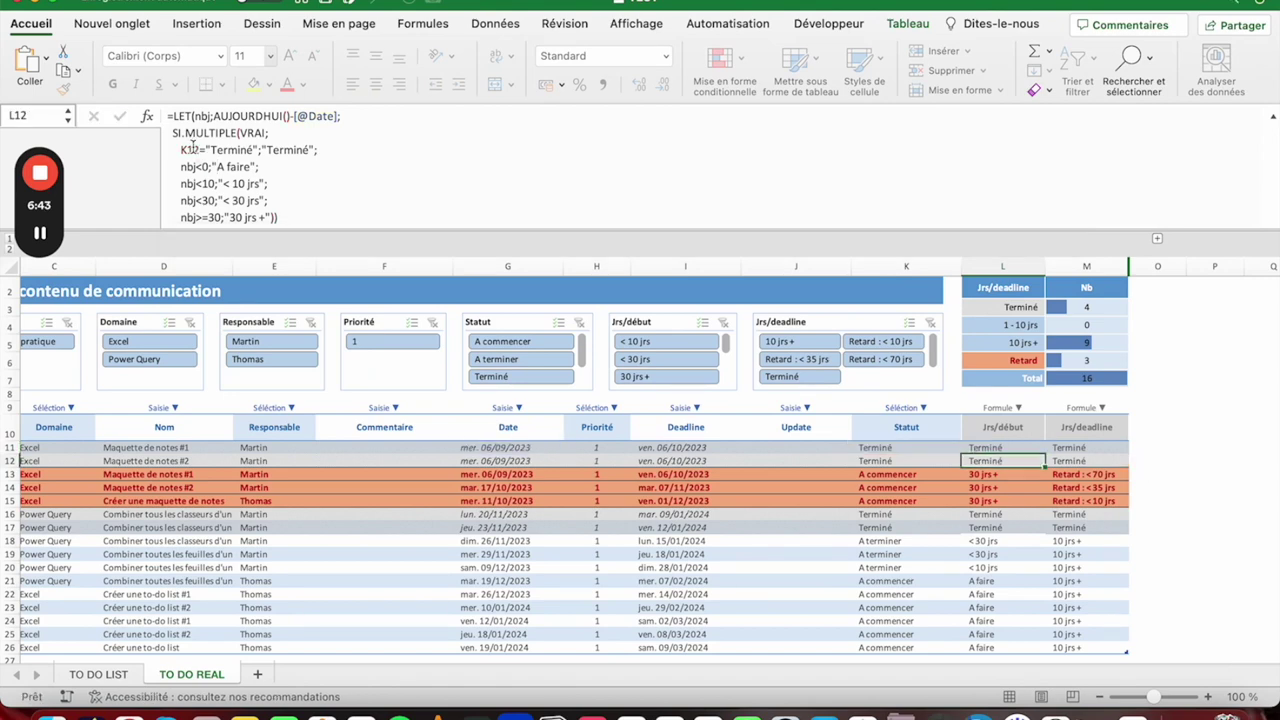
pyautogui.press('Up')
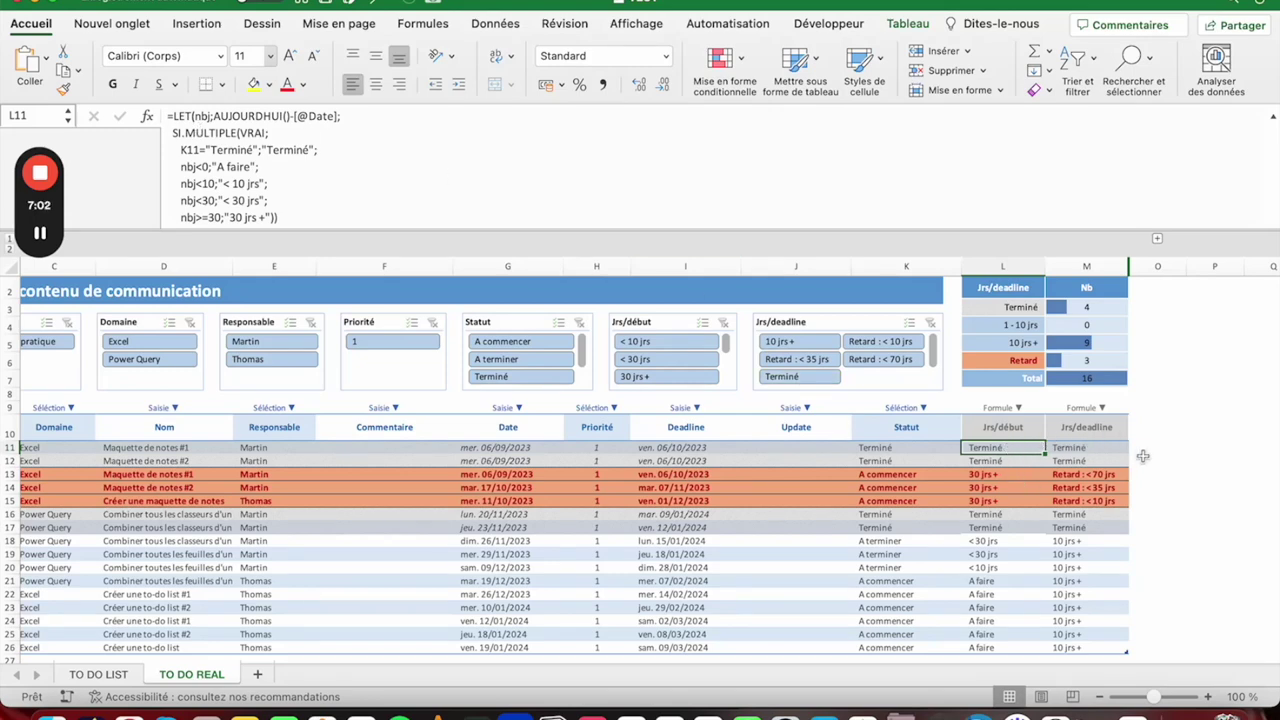
# - End the tutorial on the finished to-do table: 4 Terminé, 9 at 10 jrs +, 3 Retard
pyautogui.moveTo(48, 173)
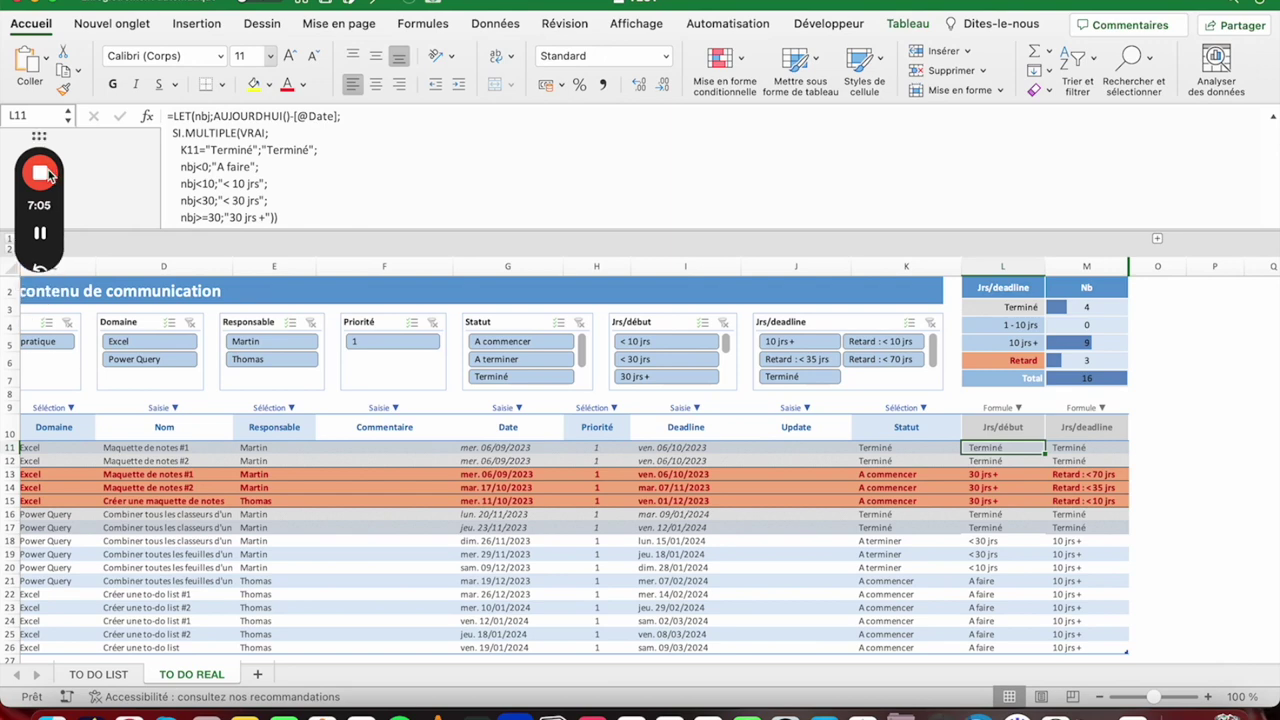